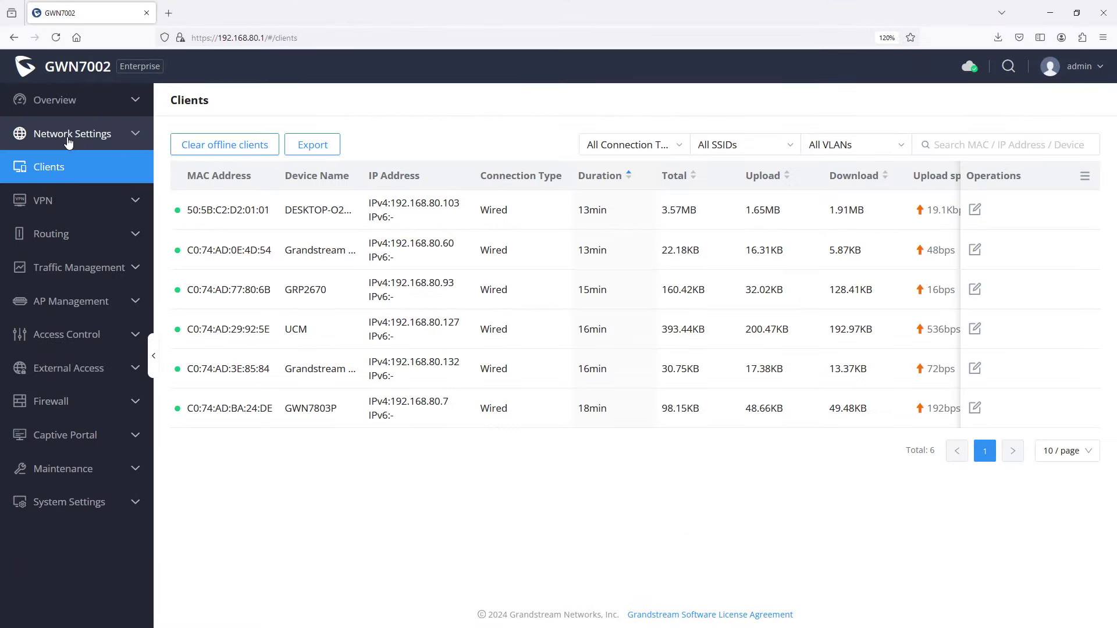
# Step: From Network Settings > LAN, add a new VLAN with ID 20 named Voice
pyautogui.click(69, 138)
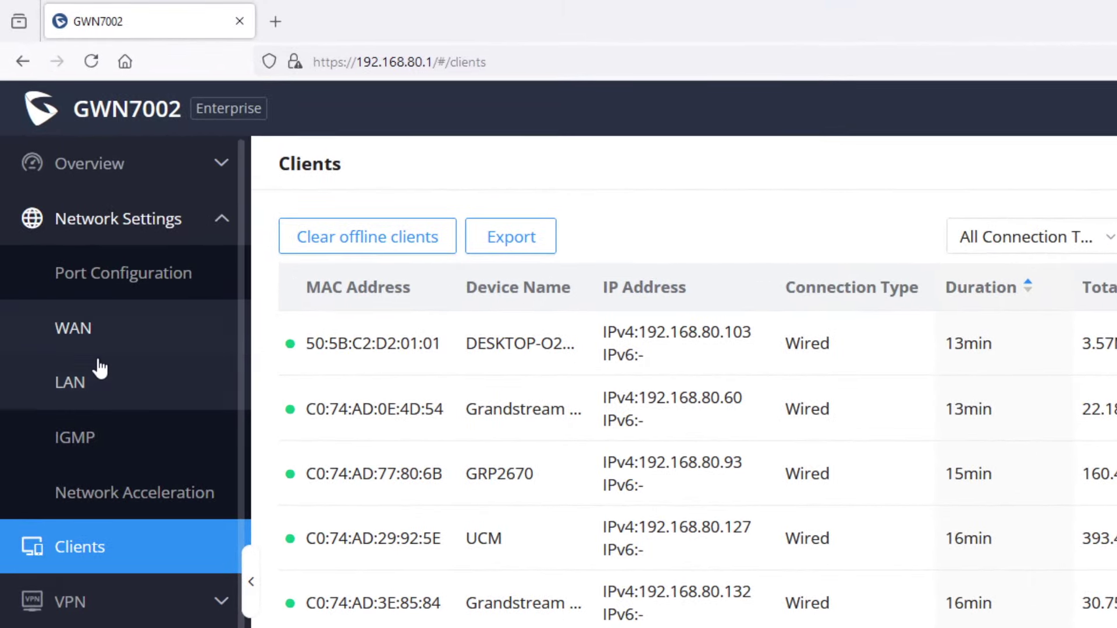
pyautogui.click(100, 383)
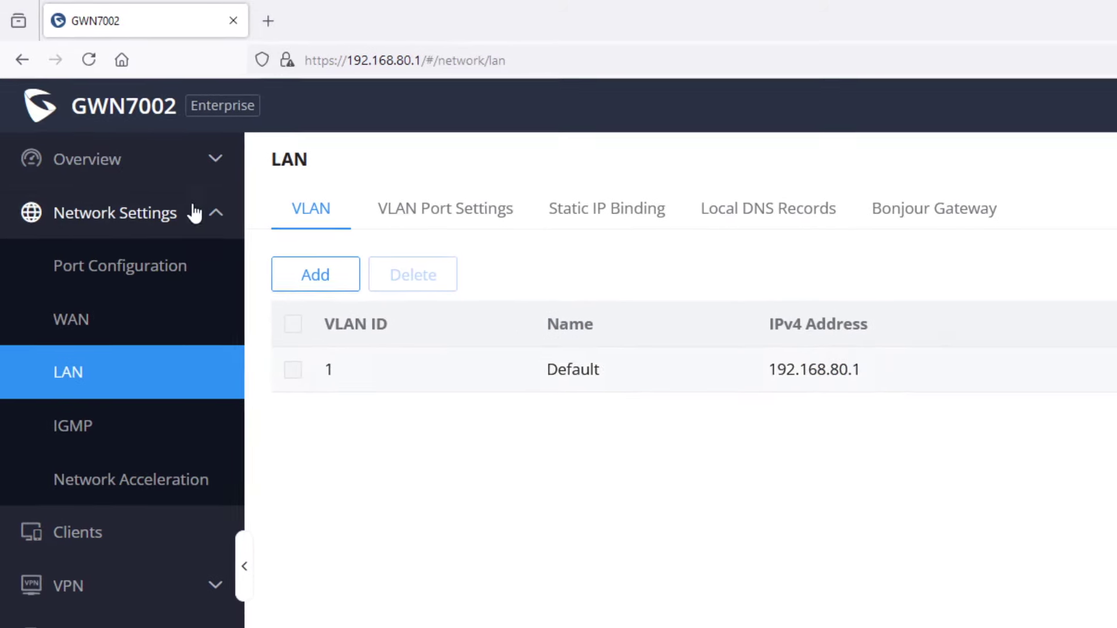
pyautogui.click(316, 274)
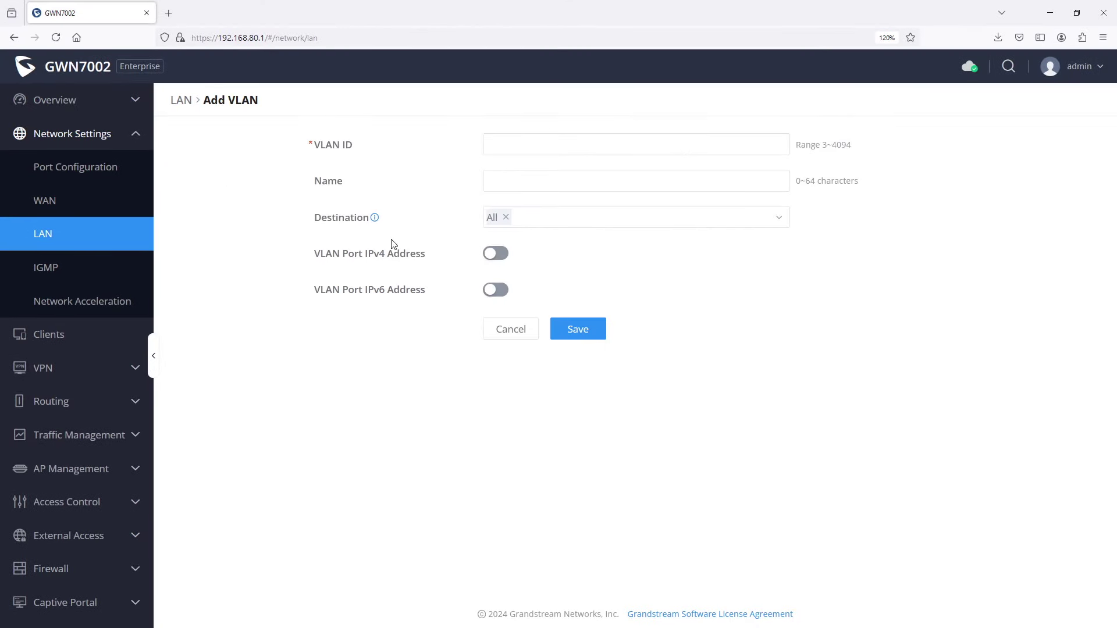
pyautogui.click(527, 145)
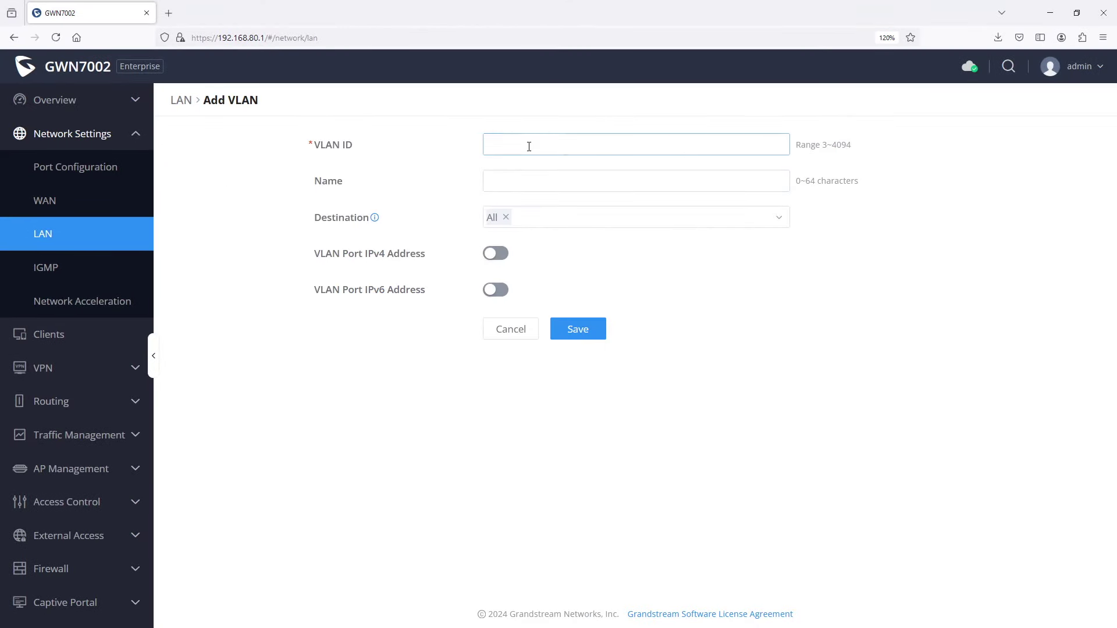
pyautogui.write('20')
pyautogui.click(451, 102)
pyautogui.write('Voice')
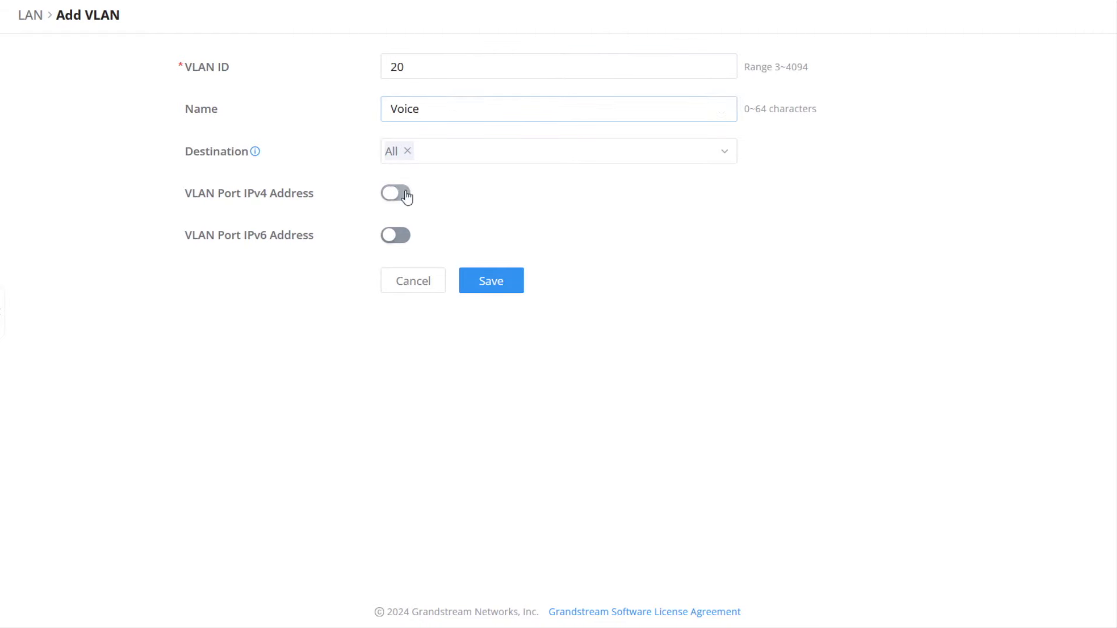
# Step: Give VLAN 20 IPv4 192.168.20.1/255.255.255.0, enable DHCP, and start the pool at 192.168.20.100
pyautogui.click(406, 195)
pyautogui.click(446, 238)
pyautogui.write('192.168.20.1')
pyautogui.click(426, 274)
pyautogui.write('255.255.255.0')
pyautogui.click(405, 322)
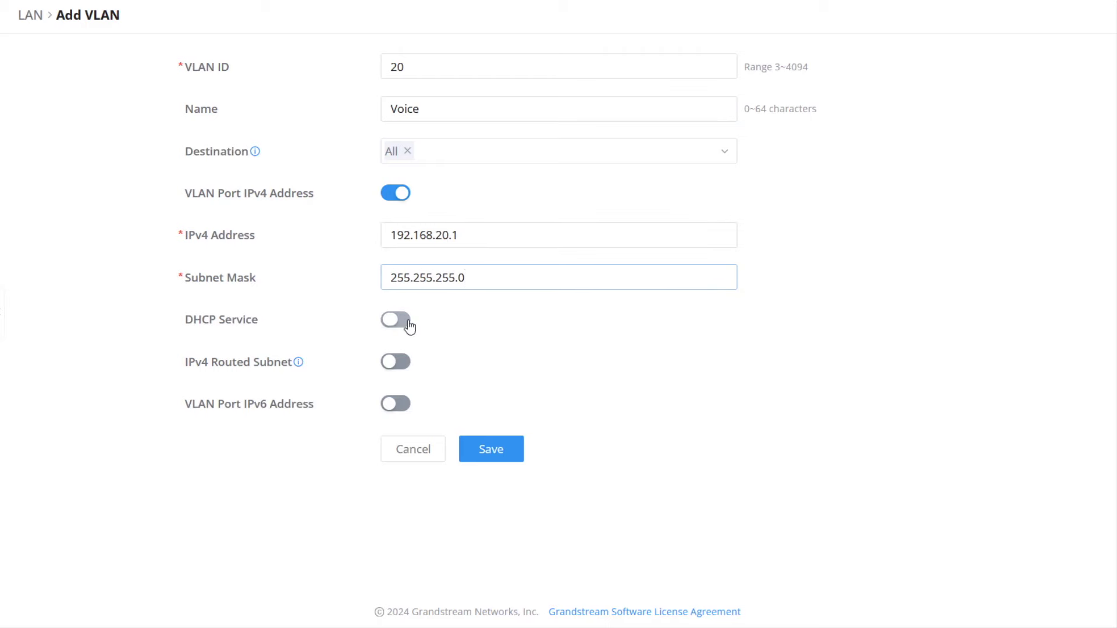
pyautogui.click(448, 361)
pyautogui.write('192.168.20.100')
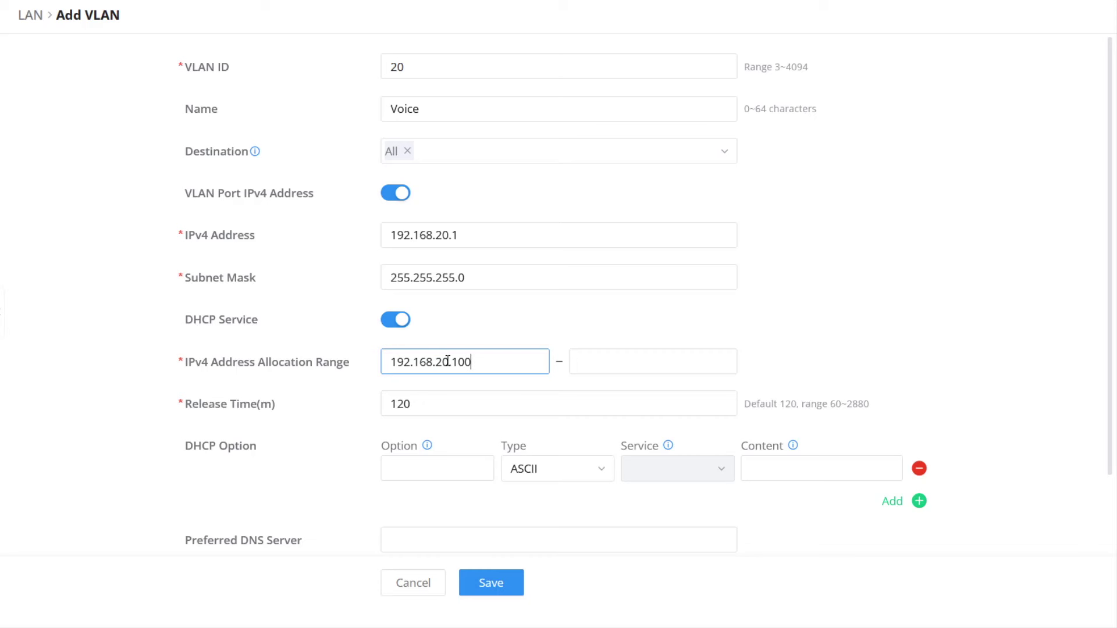
# Step: End the Voice DHCP pool at 192.168.20.200 and set DNS servers 8.8.8.8 and 8.8.4.4
pyautogui.press('Tab')
pyautogui.write('192.168.20.200')
pyautogui.click(460, 474)
pyautogui.scroll(-3, 469, 468)
pyautogui.click(444, 377)
pyautogui.write('8.8.8.8')
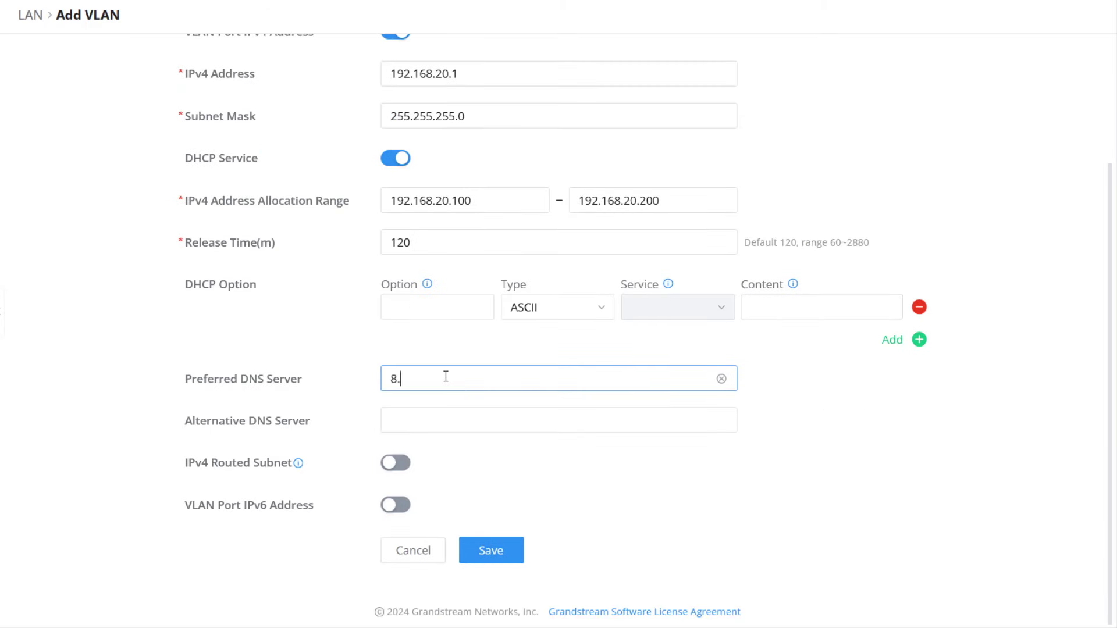
pyautogui.click(435, 421)
pyautogui.write('8.8.4.4')
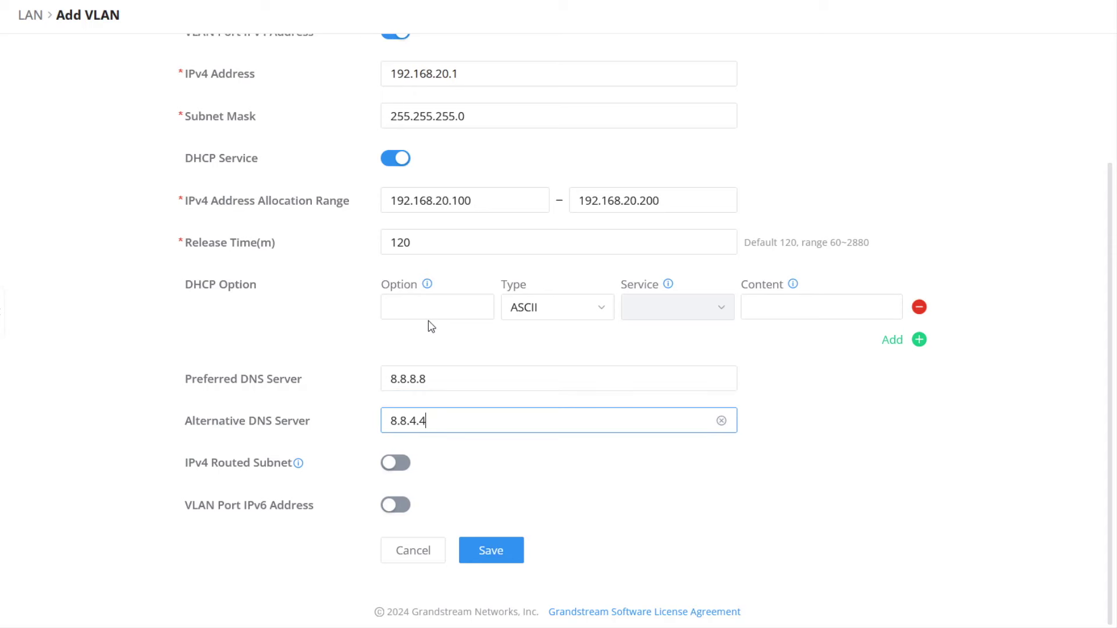
# Step: Add DHCP option 66 with content 192.168.20.6
pyautogui.click(429, 308)
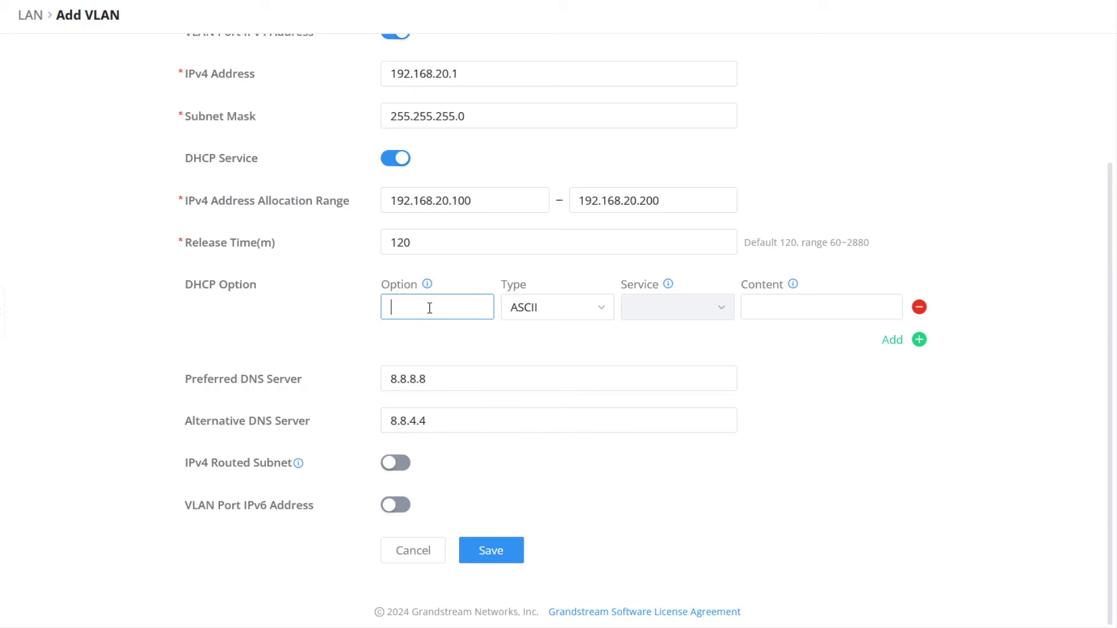
pyautogui.write('66')
pyautogui.click(803, 303)
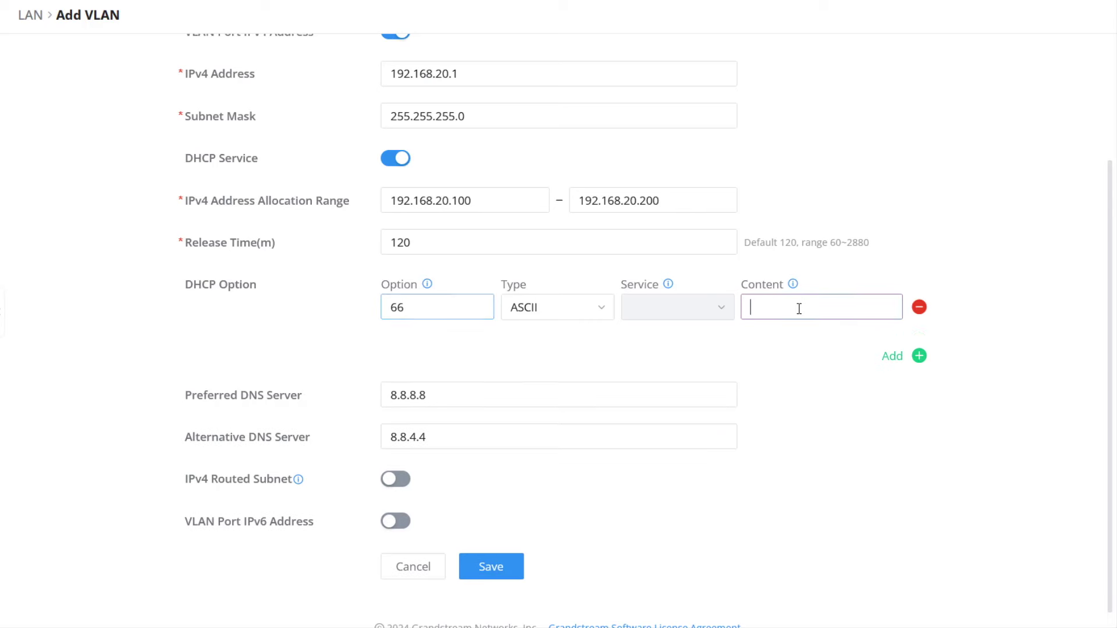
pyautogui.write('1')
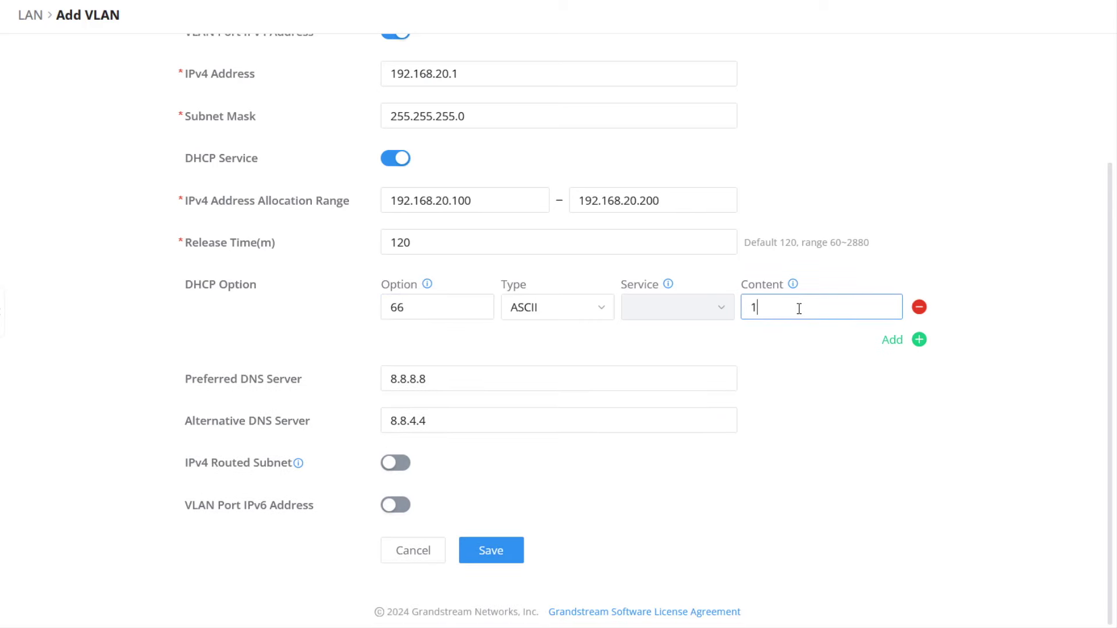
pyautogui.write('92.168.20')
# Step: Delete the option 66 row, review the Destination list, and save VLAN 20 Voice
pyautogui.click(919, 307)
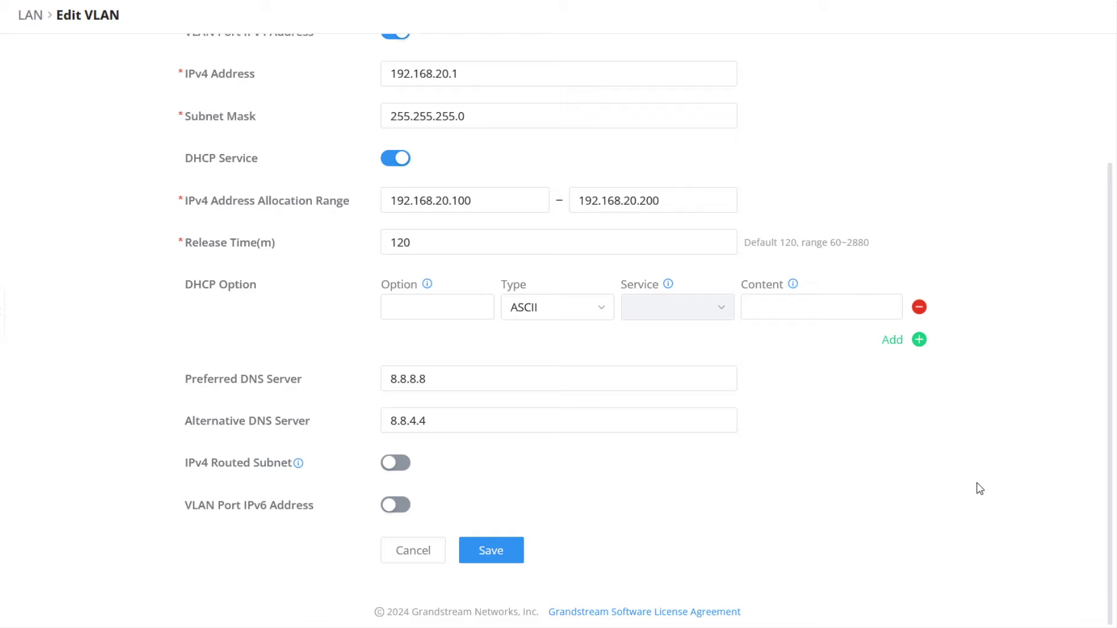
pyautogui.scroll(3, 980, 488)
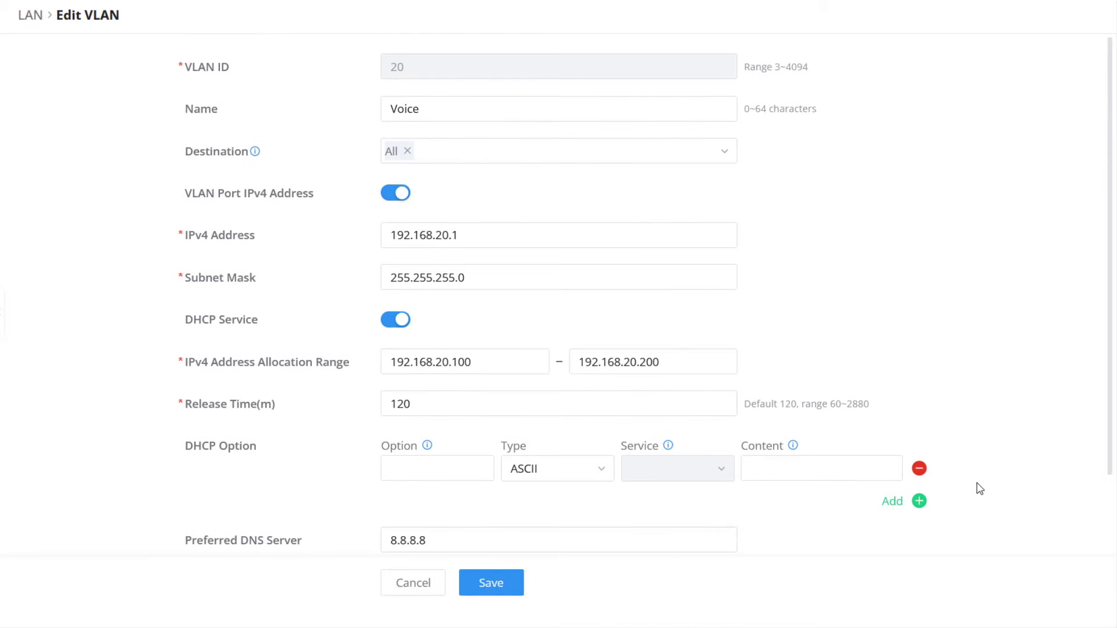
pyautogui.click(729, 148)
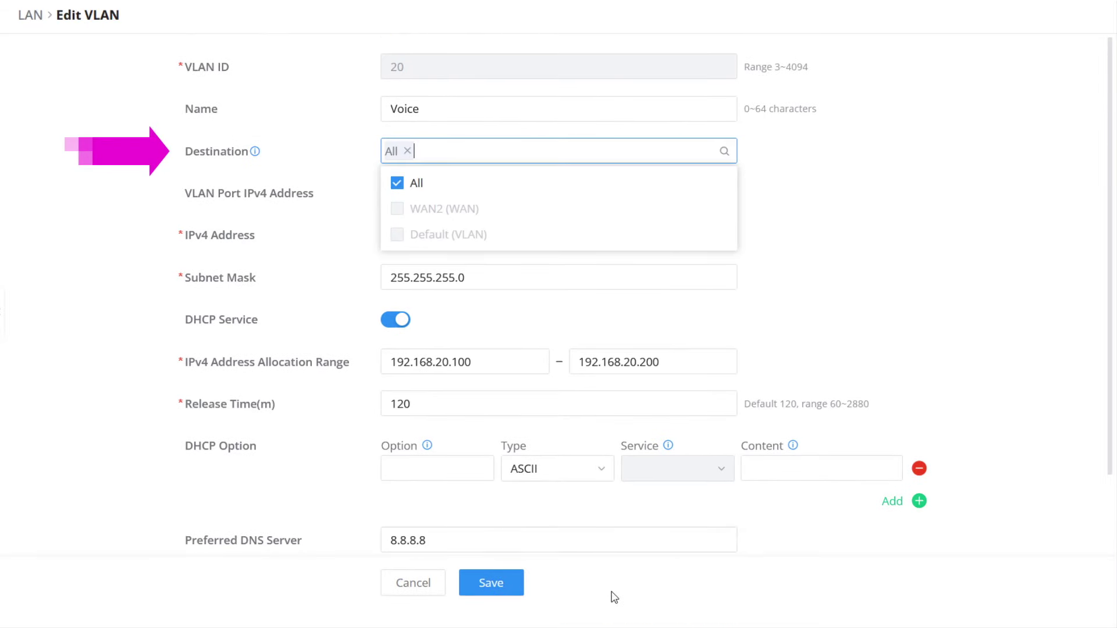
pyautogui.click(491, 585)
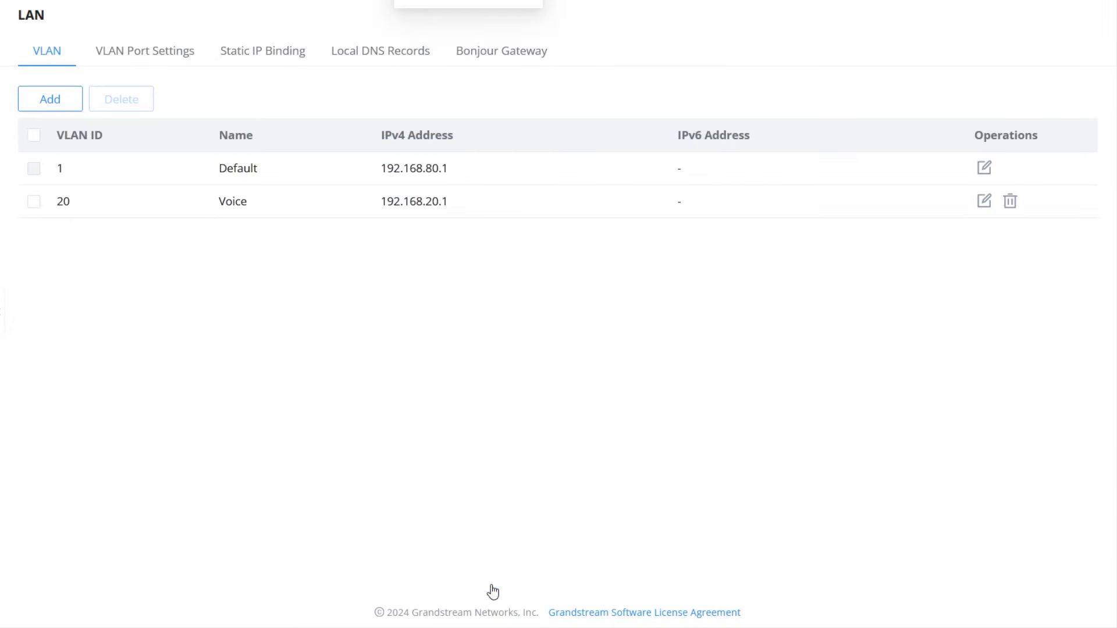
# Step: Add VLAN 30 named Guest with IPv4 gateway 192.168.30.1/255.255.255.0
pyautogui.click(60, 107)
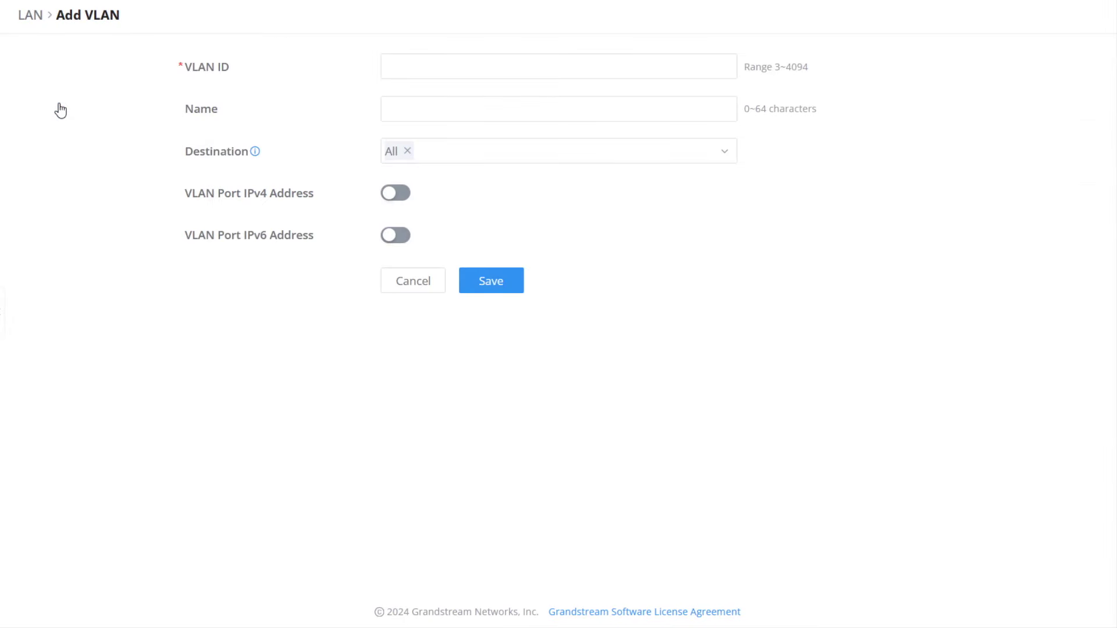
pyautogui.click(438, 60)
pyautogui.write('30')
pyautogui.press('Tab')
pyautogui.write('Guest')
pyautogui.click(401, 193)
pyautogui.click(423, 228)
pyautogui.write('192.168.30.')
pyautogui.press('Tab')
pyautogui.write('255.255.255.0')
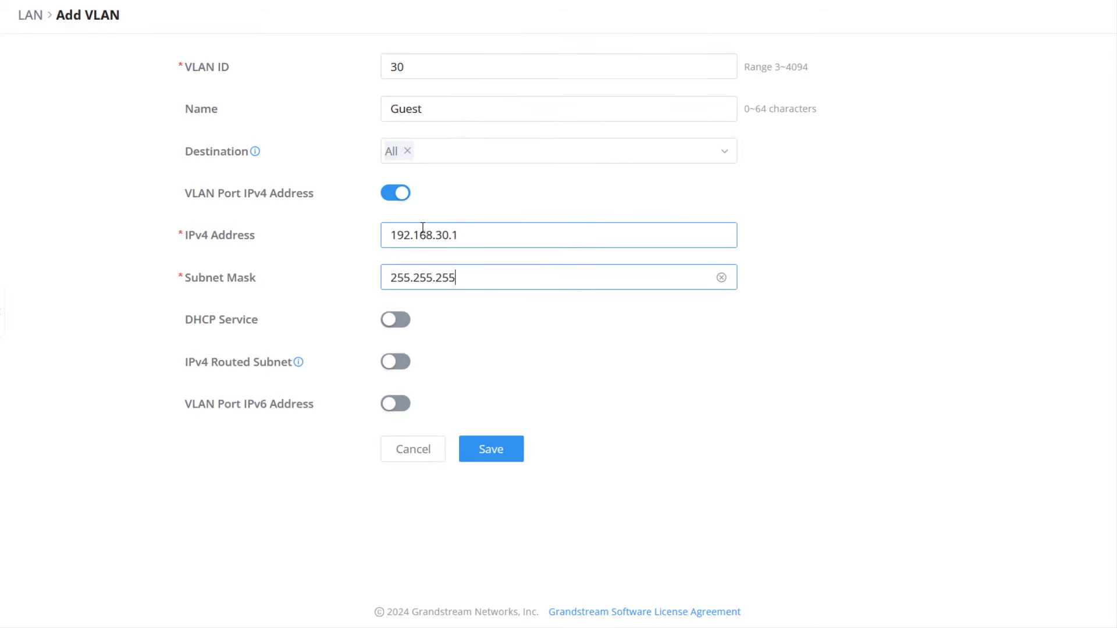
# Step: Enable DHCP for Guest with pool 192.168.30.100–192.168.30.200 and DNS 8.8.8.8 / 8.8.4.4
pyautogui.click(402, 321)
pyautogui.click(434, 362)
pyautogui.write('192.168.30.100')
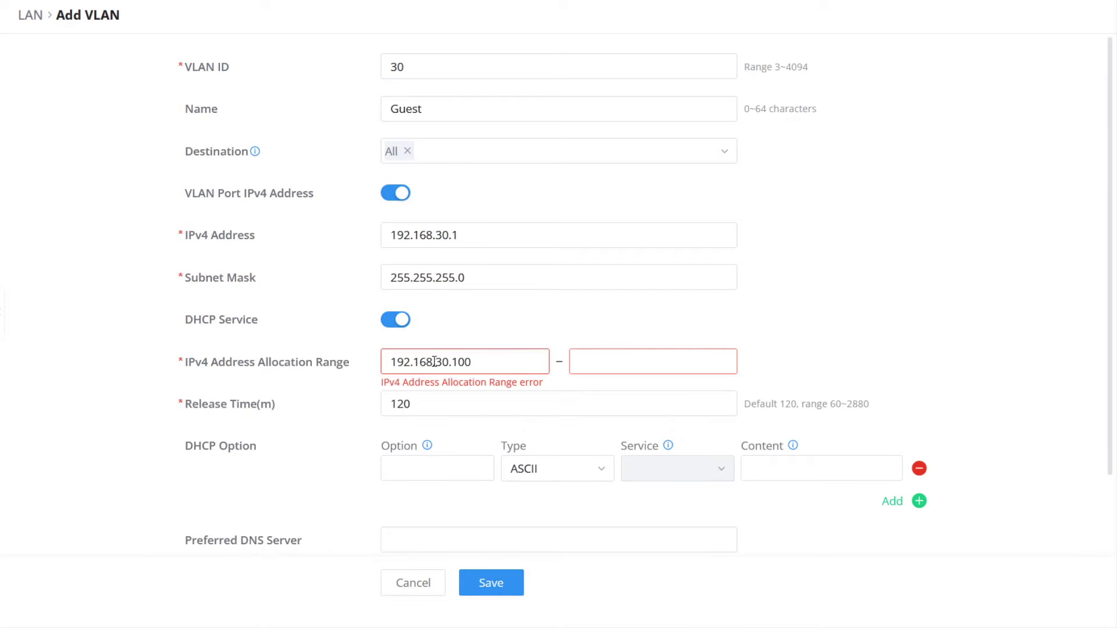
pyautogui.press('Tab')
pyautogui.write('192.168.30.200')
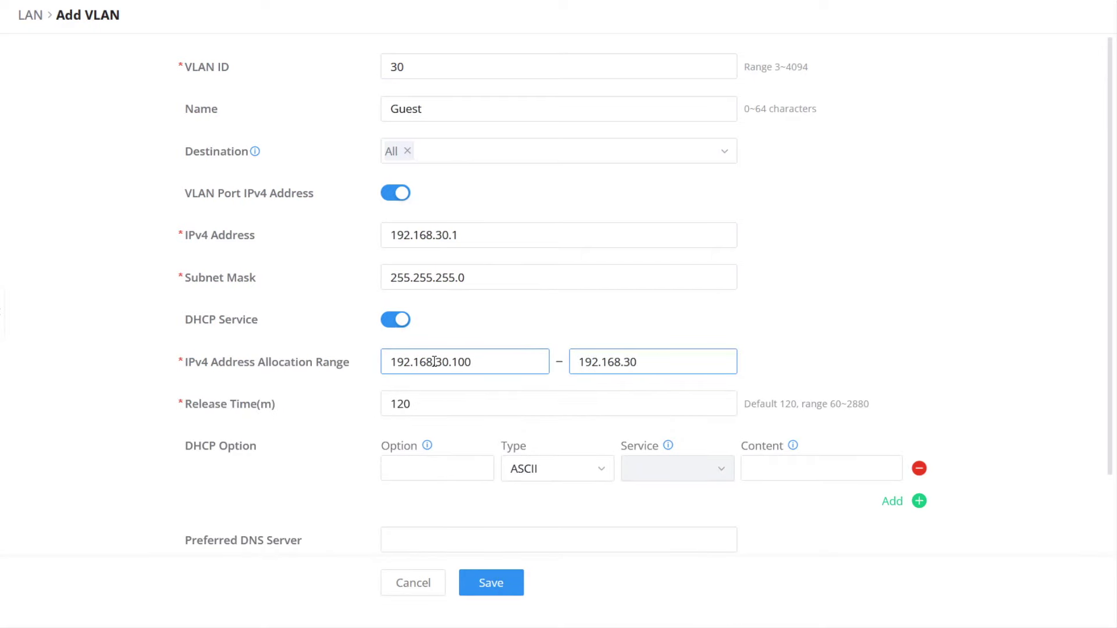
pyautogui.scroll(-3, 469, 367)
pyautogui.click(473, 378)
pyautogui.write('8.8.8.8')
pyautogui.click(483, 420)
pyautogui.write('8.8.4.4')
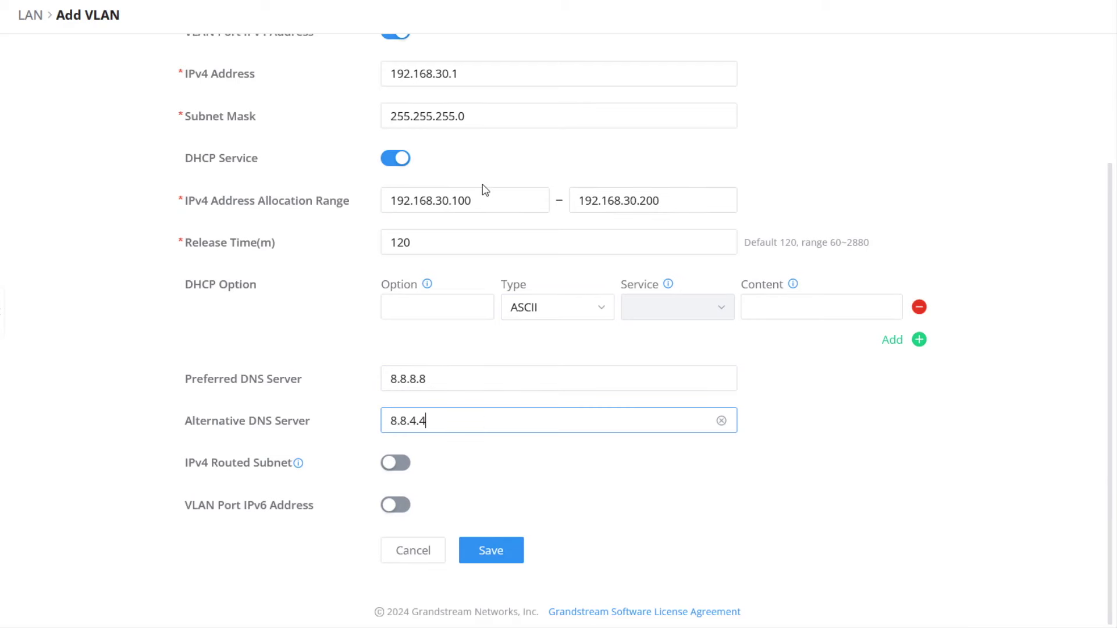
pyautogui.scroll(3, 484, 190)
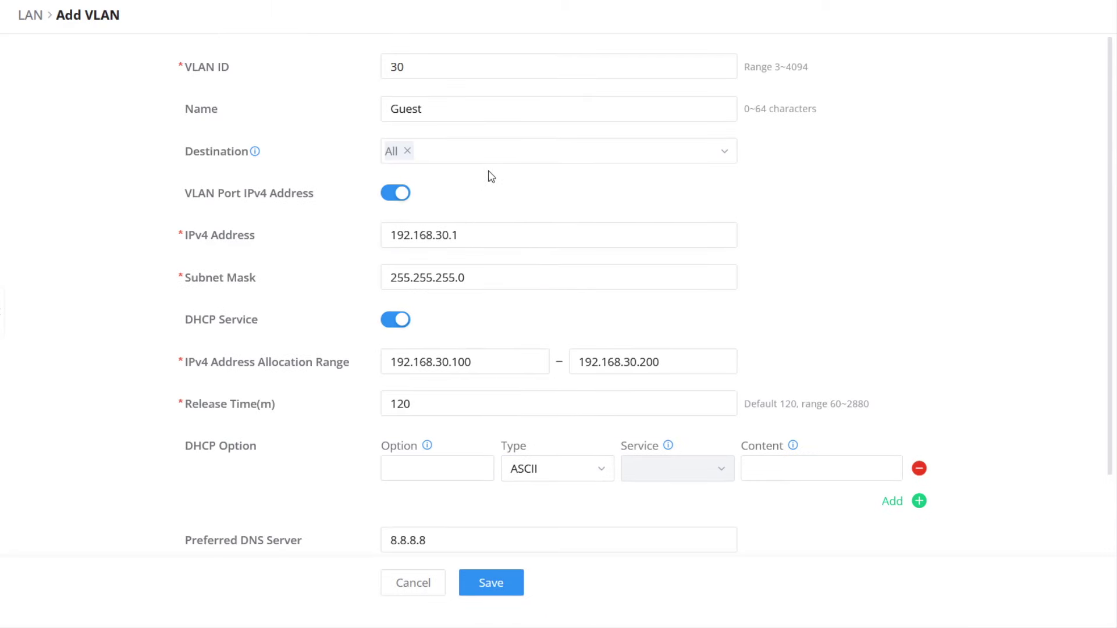
# Step: Restrict the Guest VLAN's destination to WAN2 (WAN) instead of All, and save it
pyautogui.click(726, 153)
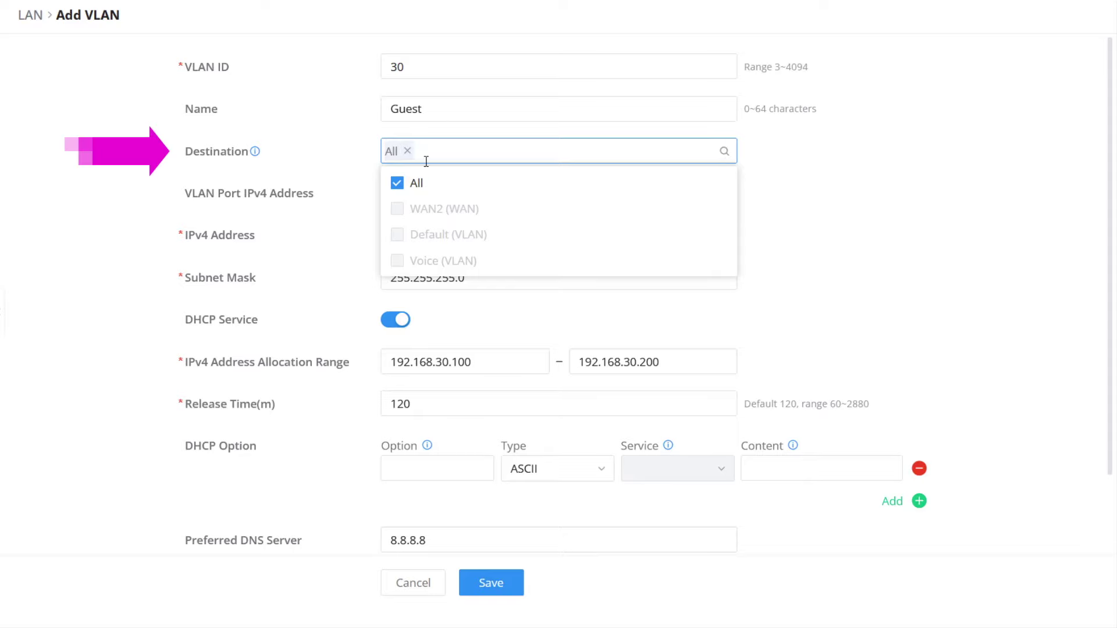
pyautogui.click(400, 185)
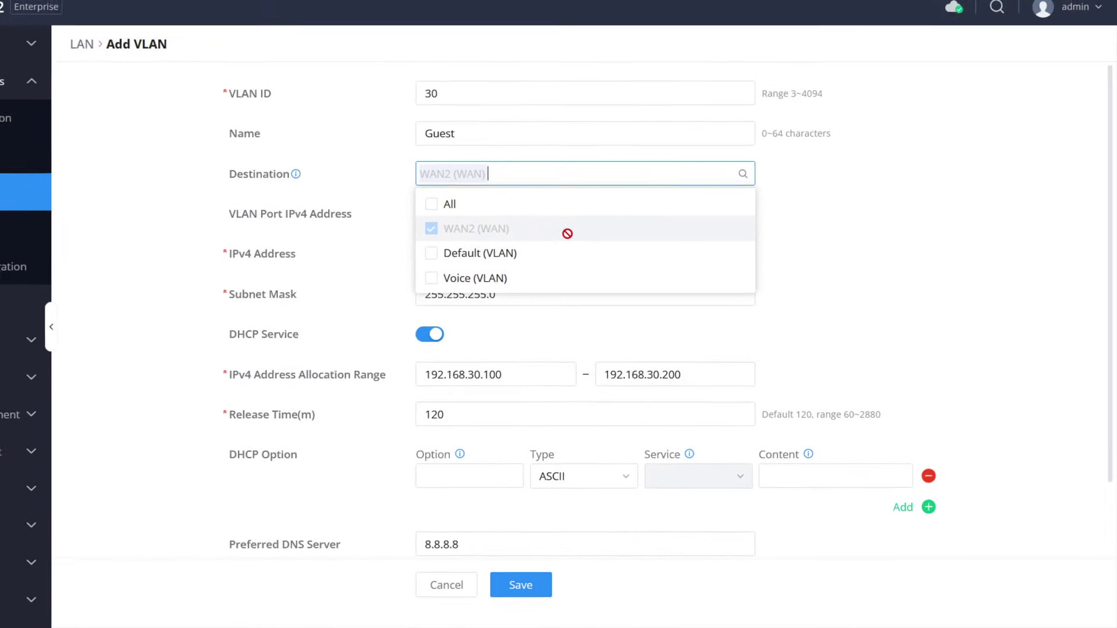
pyautogui.click(828, 294)
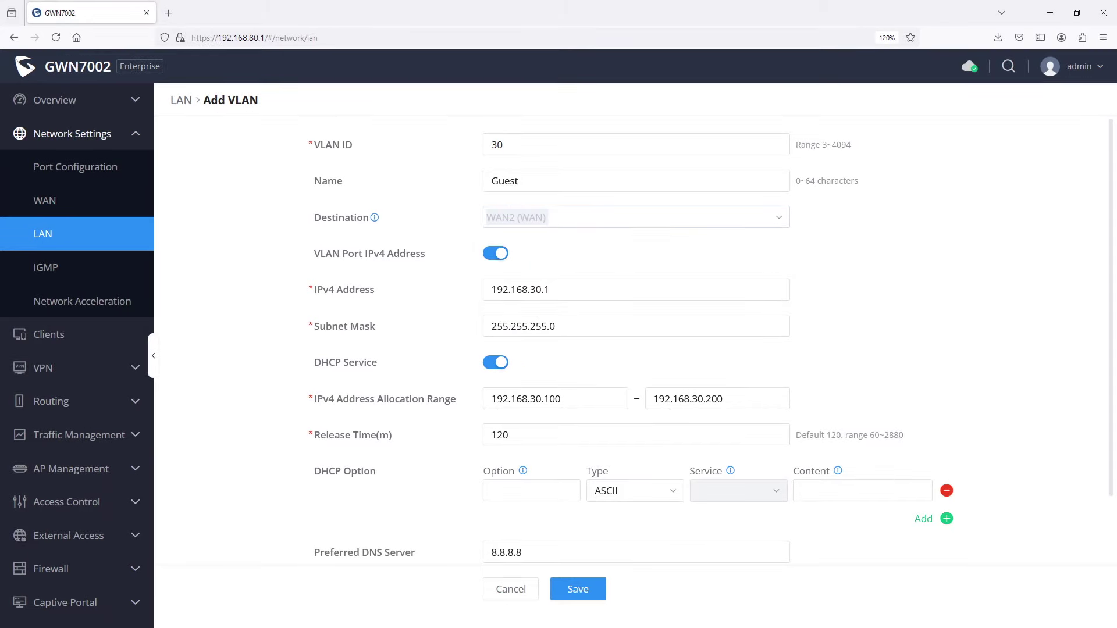
pyautogui.click(576, 591)
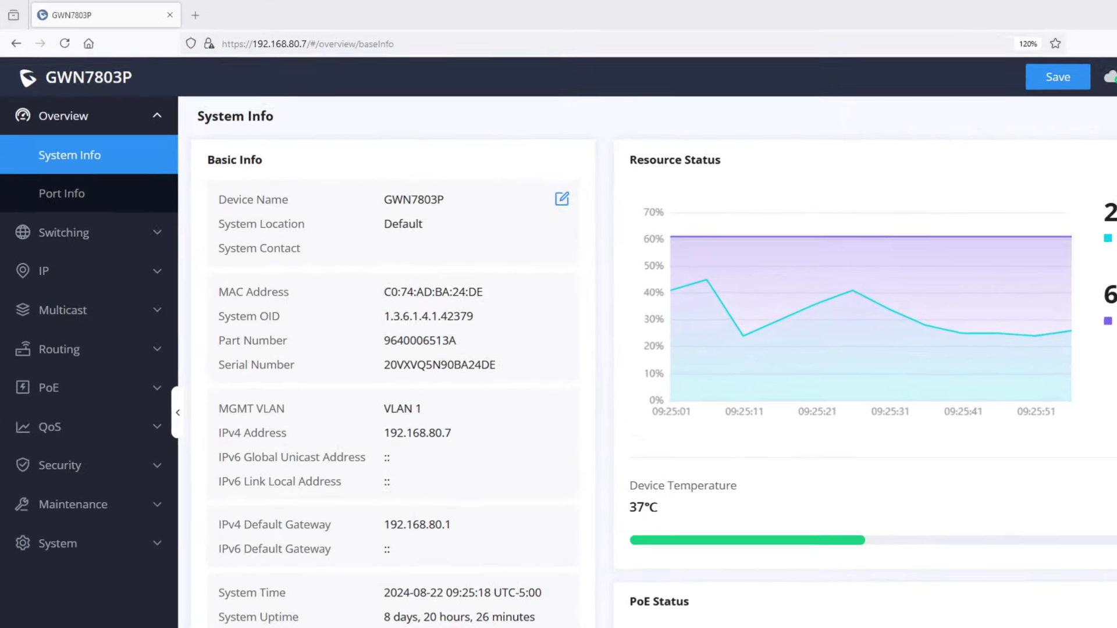
# Step: Go to the switch's Switching > VLAN page and open the Add VLAN dialog
pyautogui.click(90, 259)
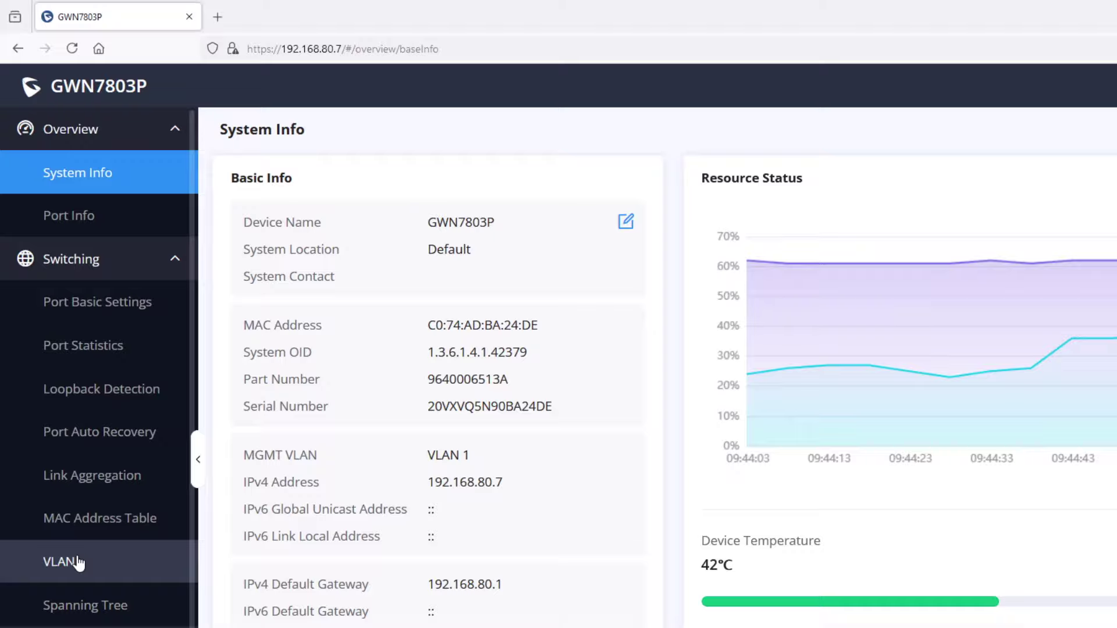
pyautogui.click(80, 563)
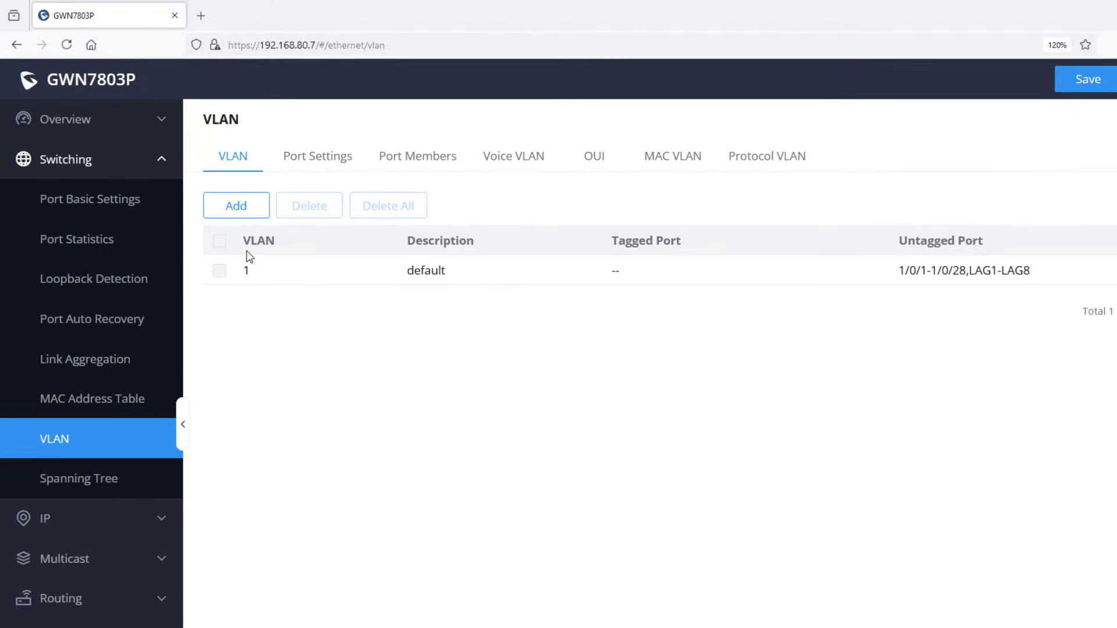
pyautogui.click(202, 177)
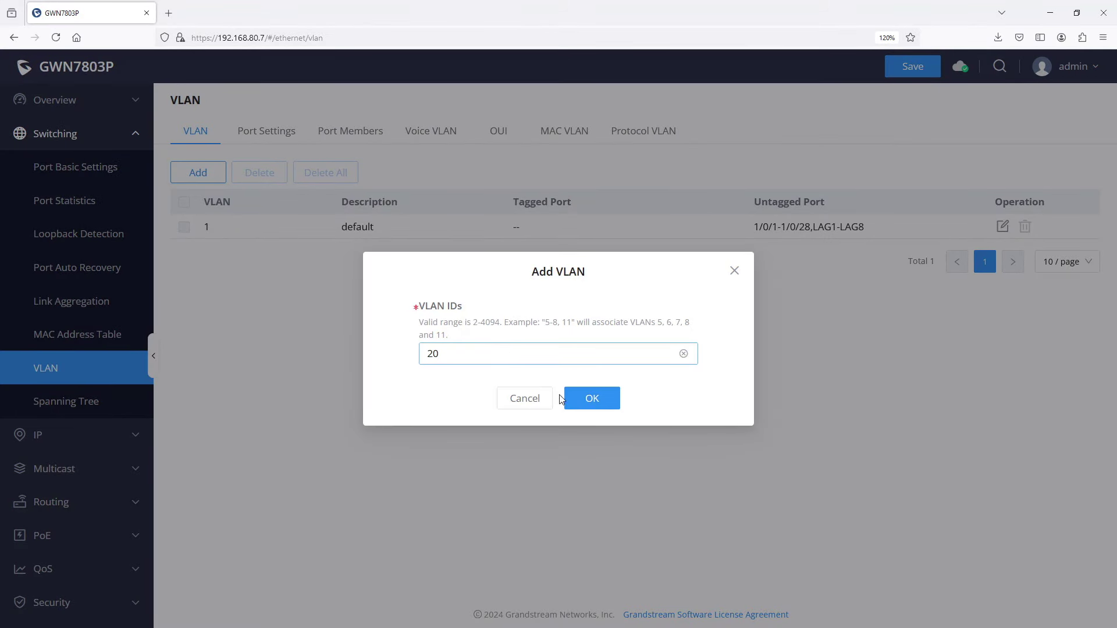
# Step: Create VLAN 20 and then VLAN 30 on the switch
pyautogui.click(591, 399)
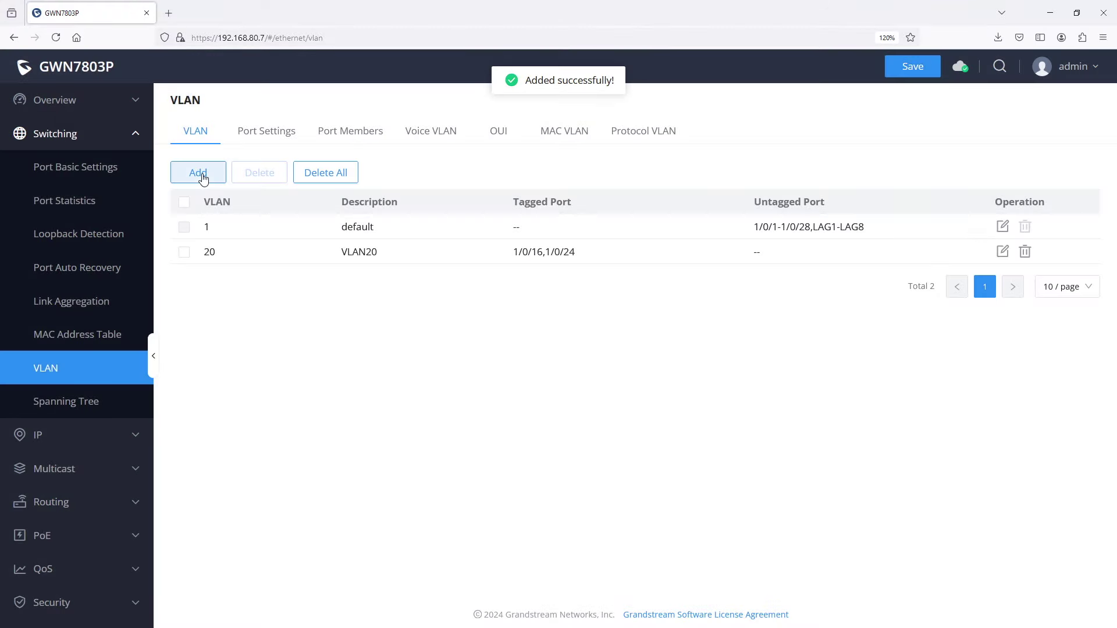
pyautogui.click(203, 178)
pyautogui.click(548, 351)
pyautogui.write('30')
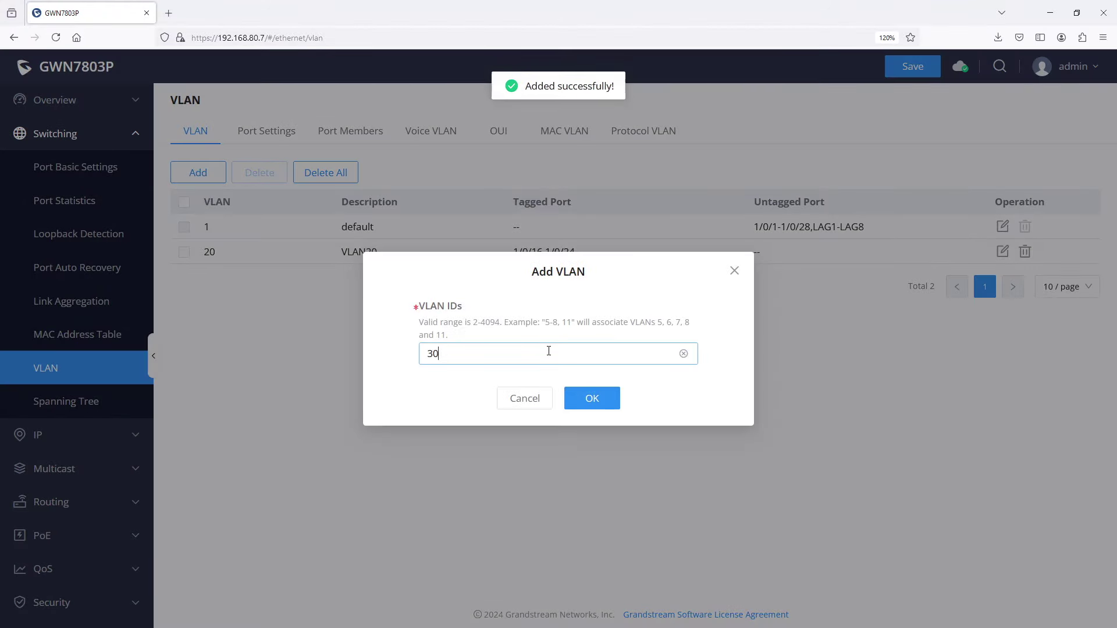
pyautogui.click(605, 402)
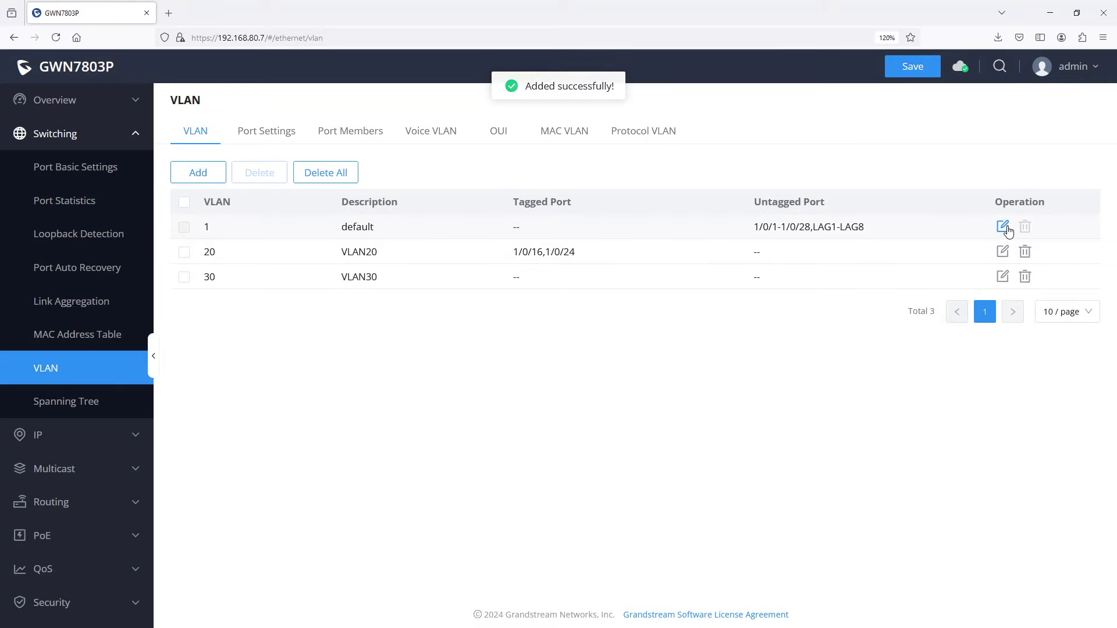
# Step: Change VLAN 1's description from 'default' to 'Data' and save it
pyautogui.click(1004, 228)
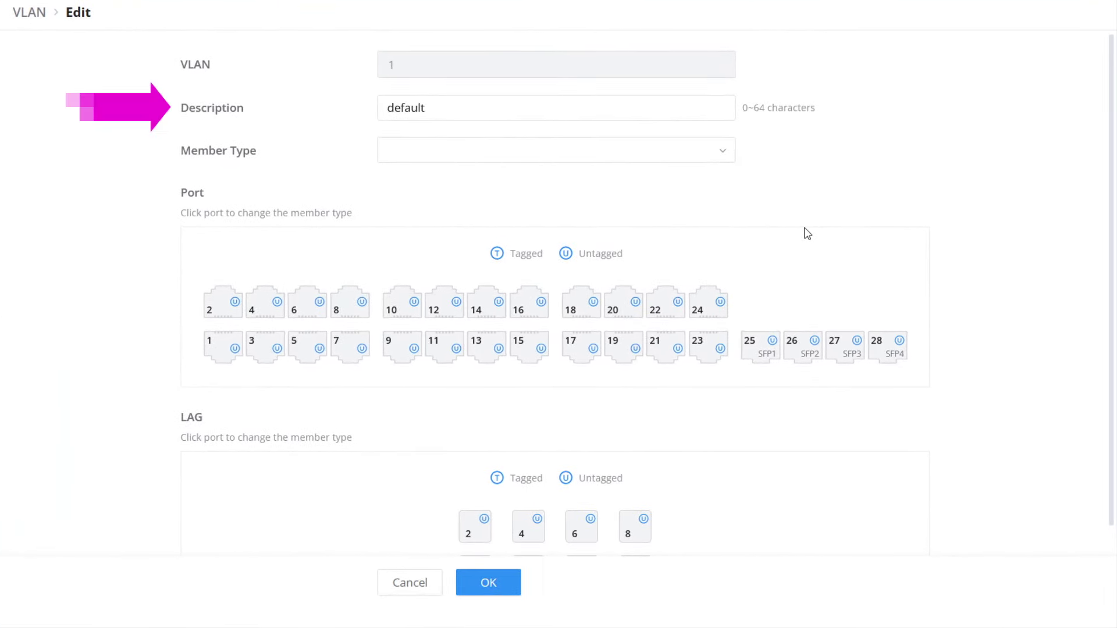
pyautogui.click(461, 109)
pyautogui.hotkey('ctrl', 'a')
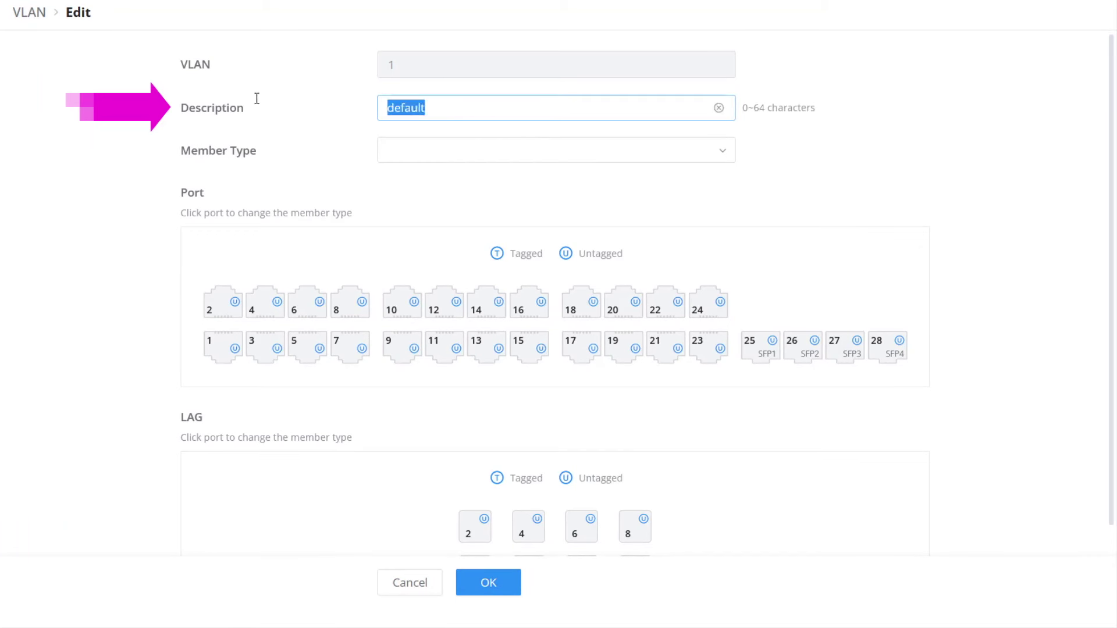
pyautogui.write('Data')
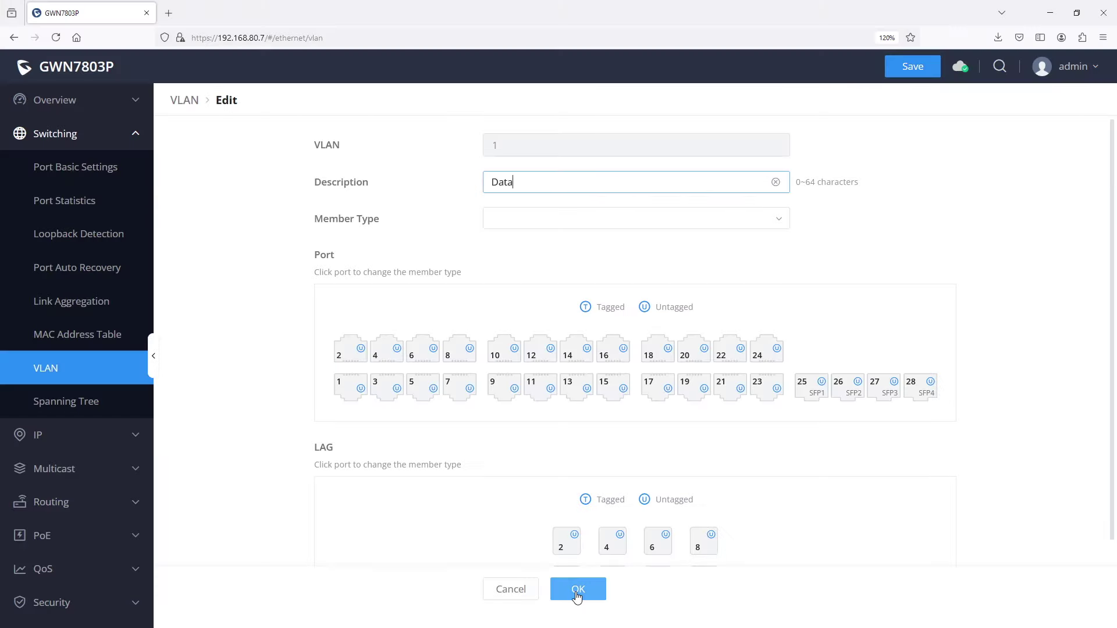
pyautogui.click(578, 589)
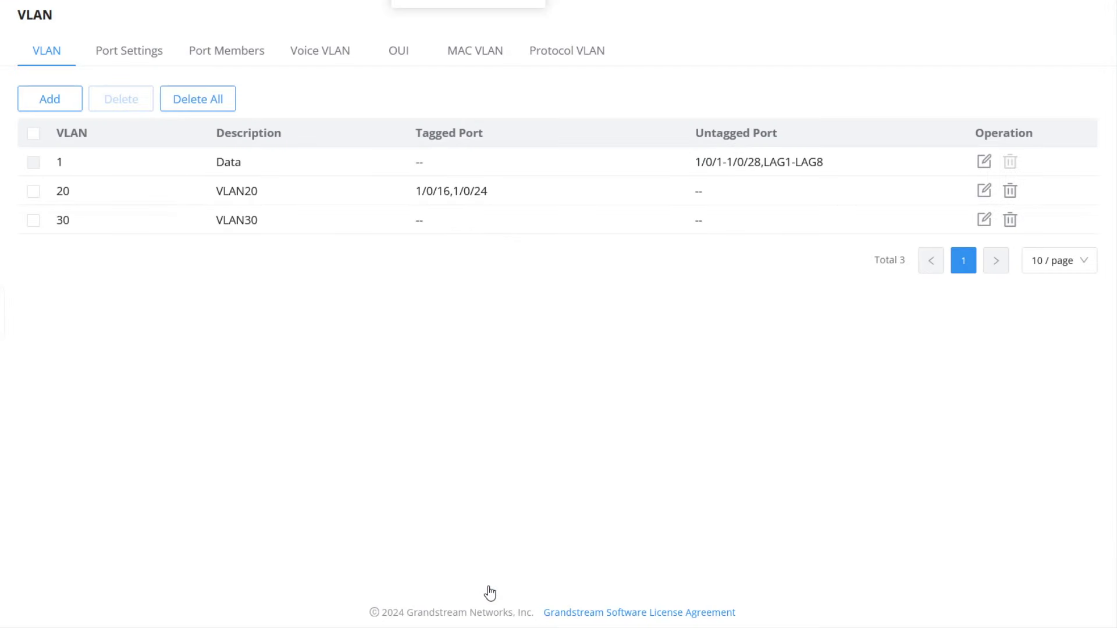
# Step: In VLAN 20, make ports 1/0/1, 1/0/11 and 1/0/23 untagged members
pyautogui.click(985, 192)
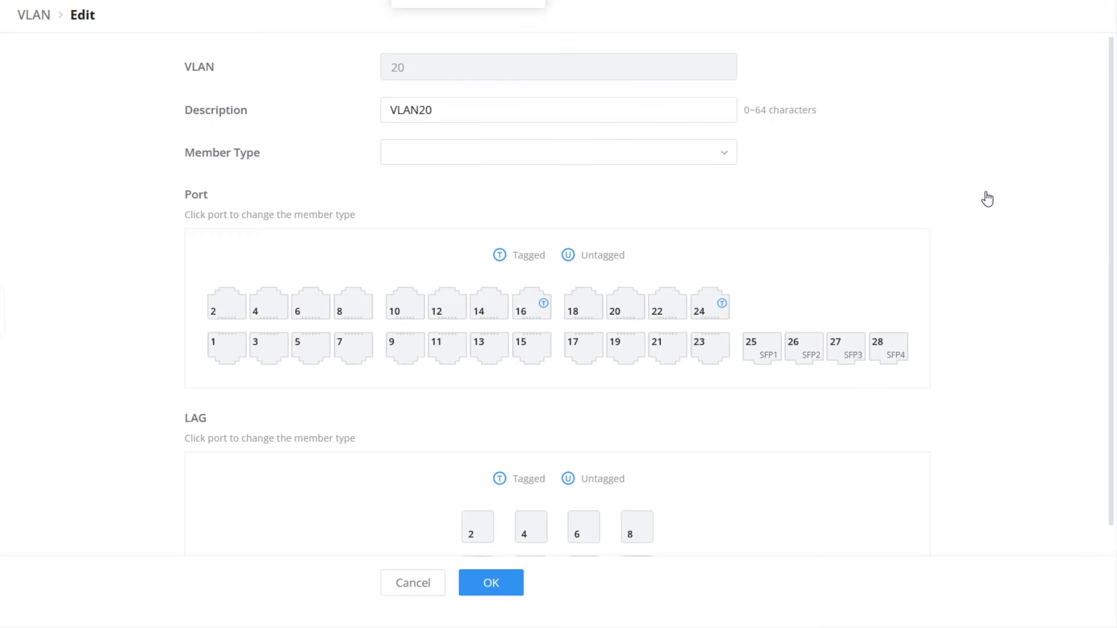
pyautogui.click(220, 349)
pyautogui.click(446, 353)
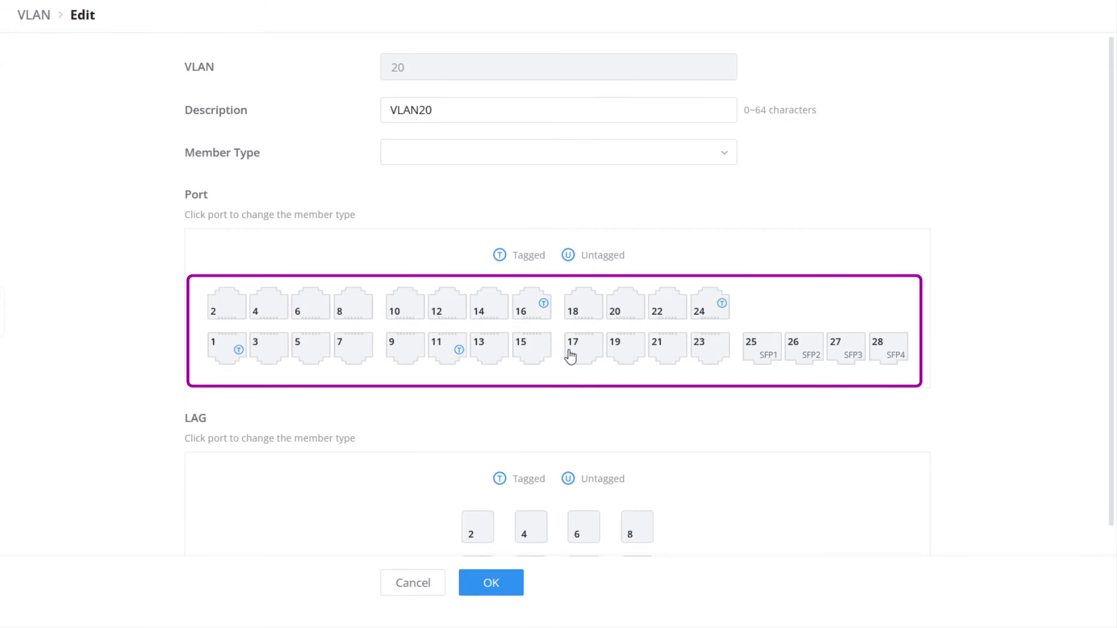
pyautogui.click(705, 353)
pyautogui.click(449, 352)
pyautogui.click(226, 353)
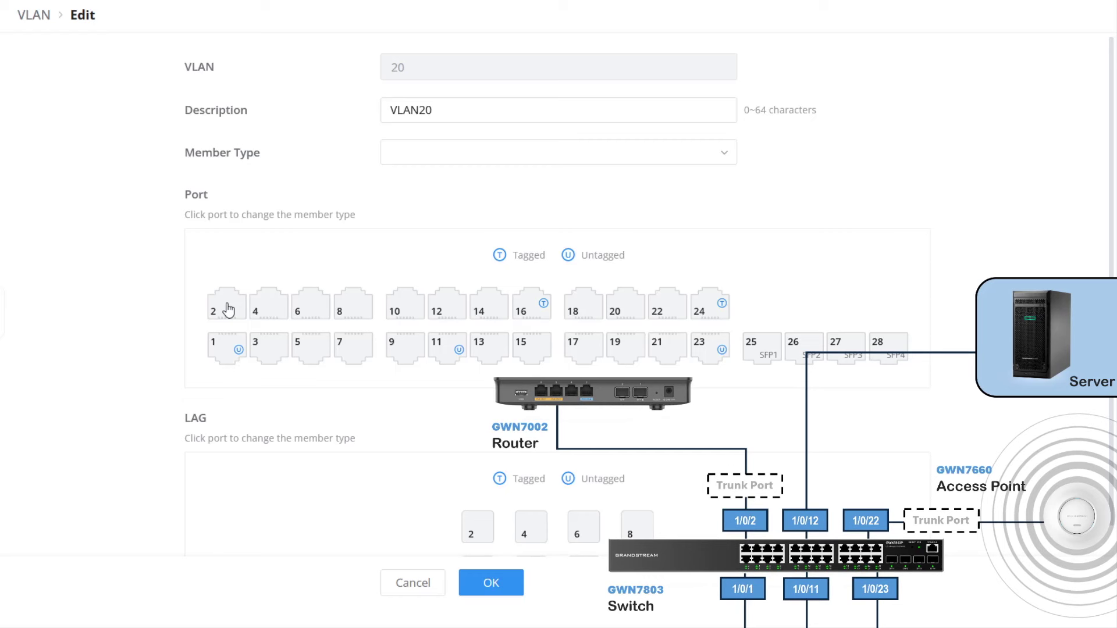
# Step: Tag ports 1/0/2 and 1/0/22, remove ports 1/0/16 and 1/0/24, and save VLAN 20
pyautogui.click(228, 310)
pyautogui.click(669, 311)
pyautogui.click(541, 311)
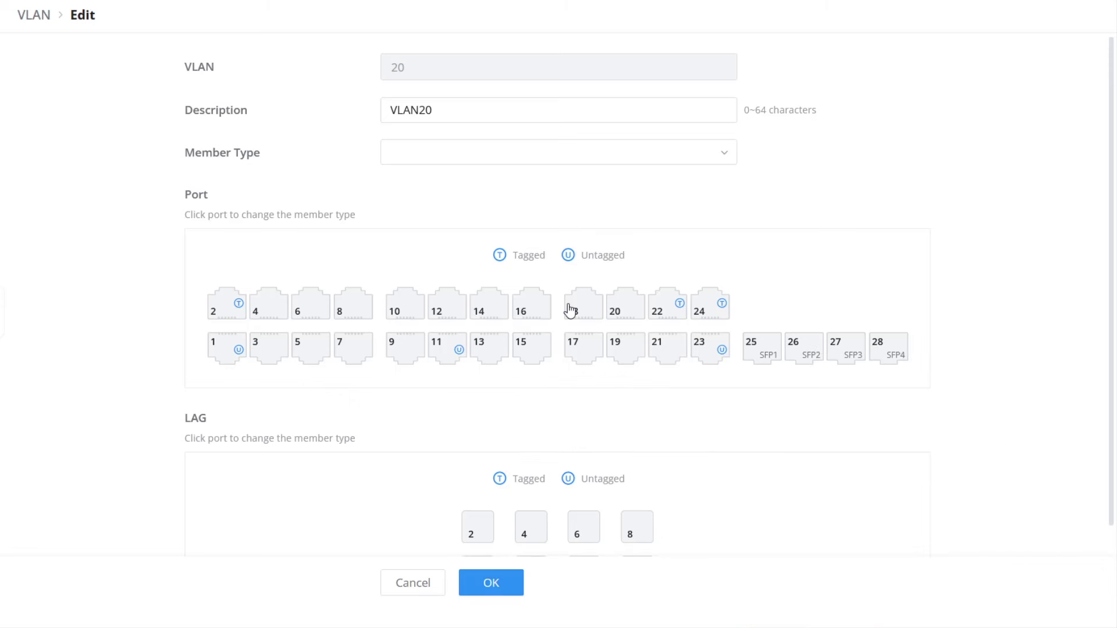
pyautogui.click(722, 304)
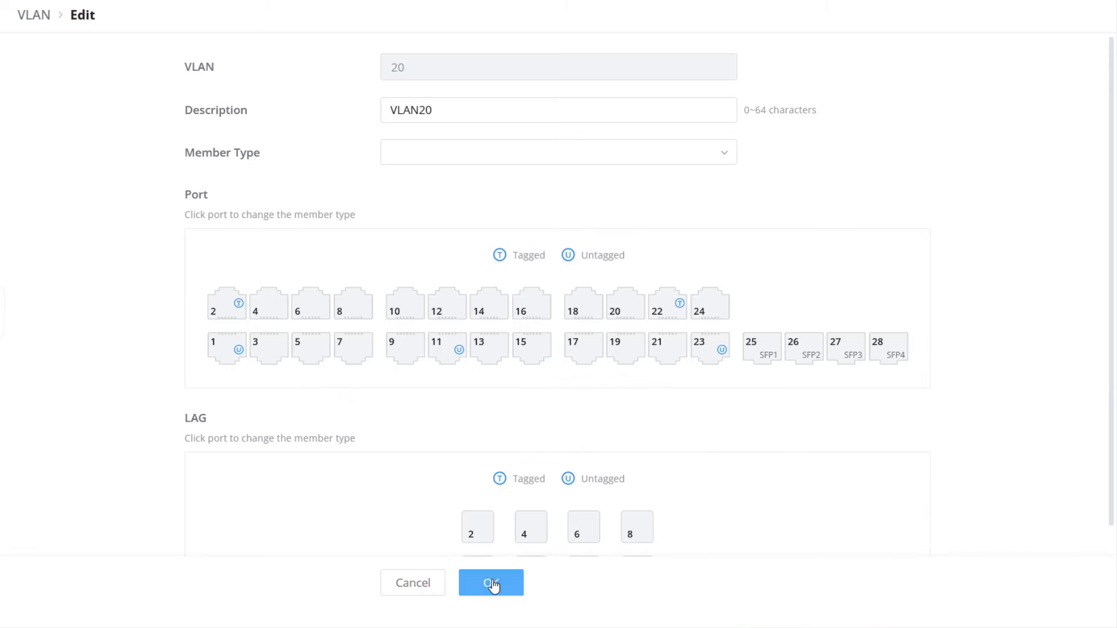
pyautogui.click(491, 584)
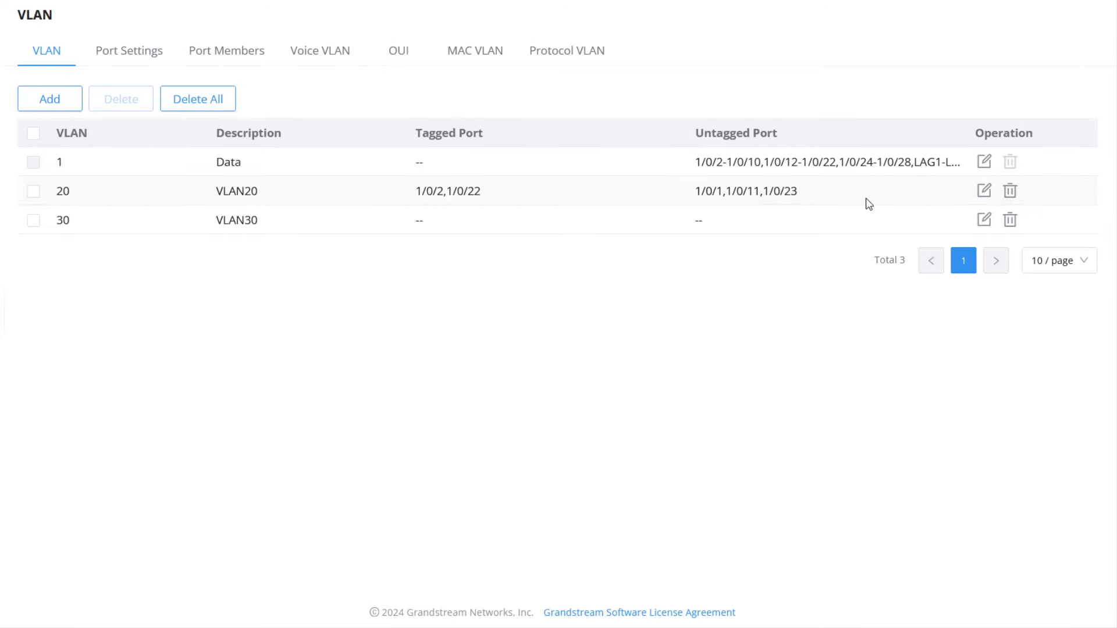
# Step: Tag ports 1/0/2 and 1/0/22 in VLAN 30, keep port 16 out, save, and view Port Settings
pyautogui.click(983, 222)
pyautogui.click(220, 308)
pyautogui.click(663, 313)
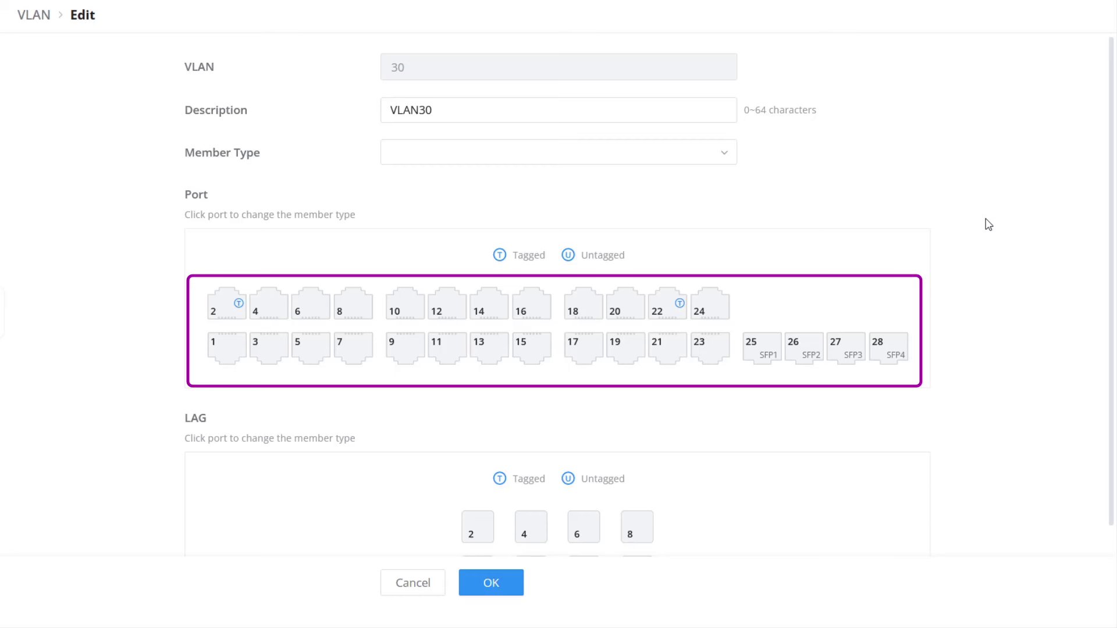
pyautogui.click(530, 310)
pyautogui.click(537, 315)
pyautogui.click(506, 589)
pyautogui.click(138, 52)
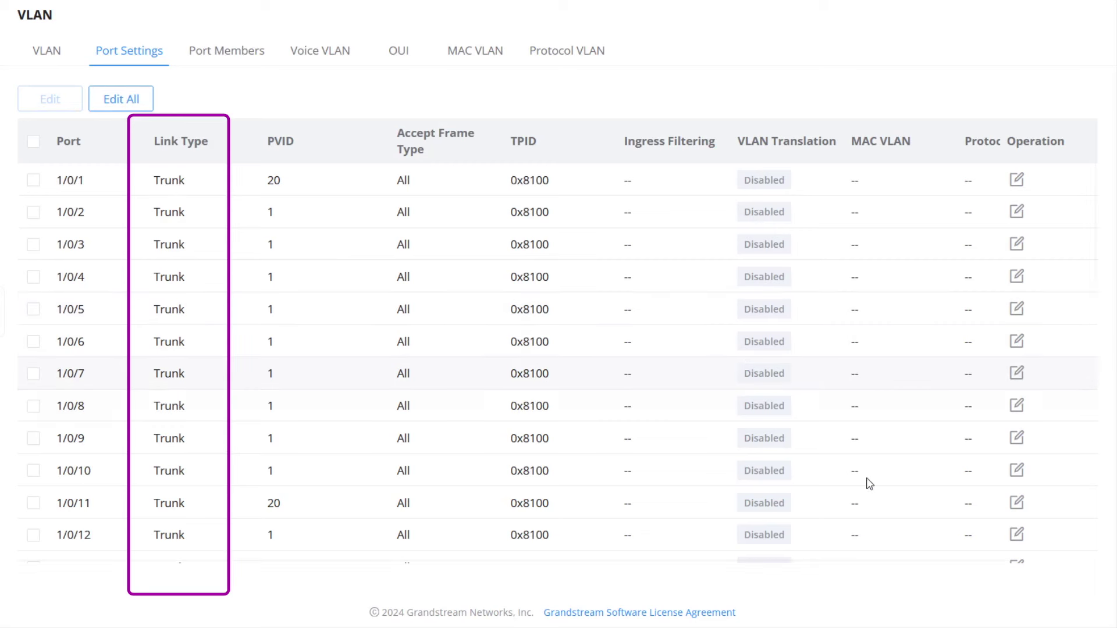
# Step: Change port 1/0/11's link type to Access so it uses PVID 20
pyautogui.click(1016, 503)
pyautogui.click(466, 116)
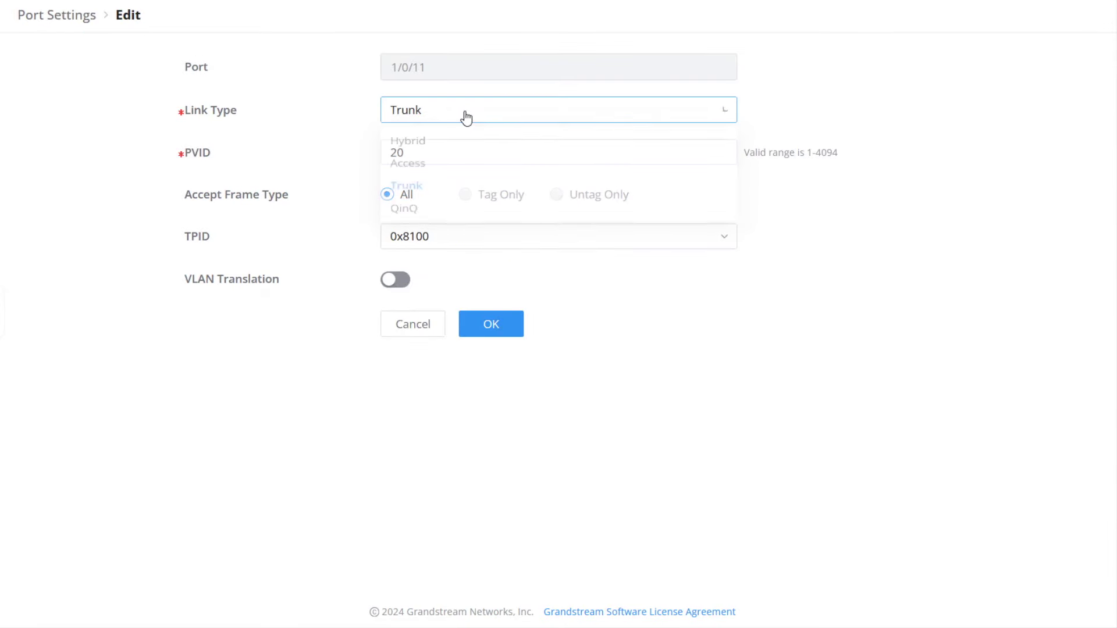
pyautogui.click(436, 169)
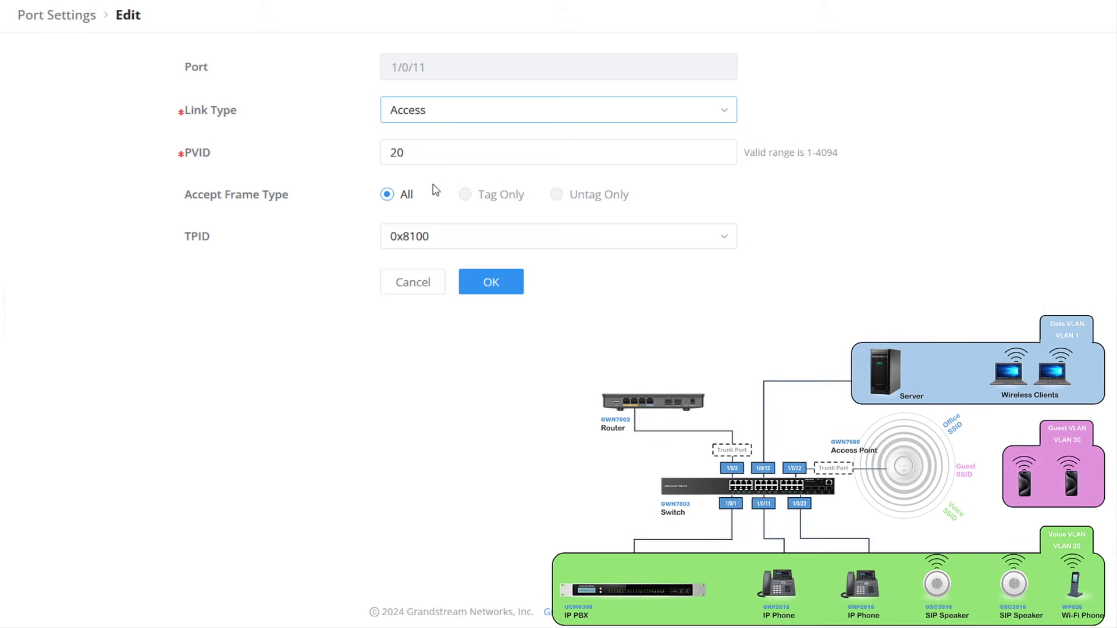
pyautogui.click(492, 284)
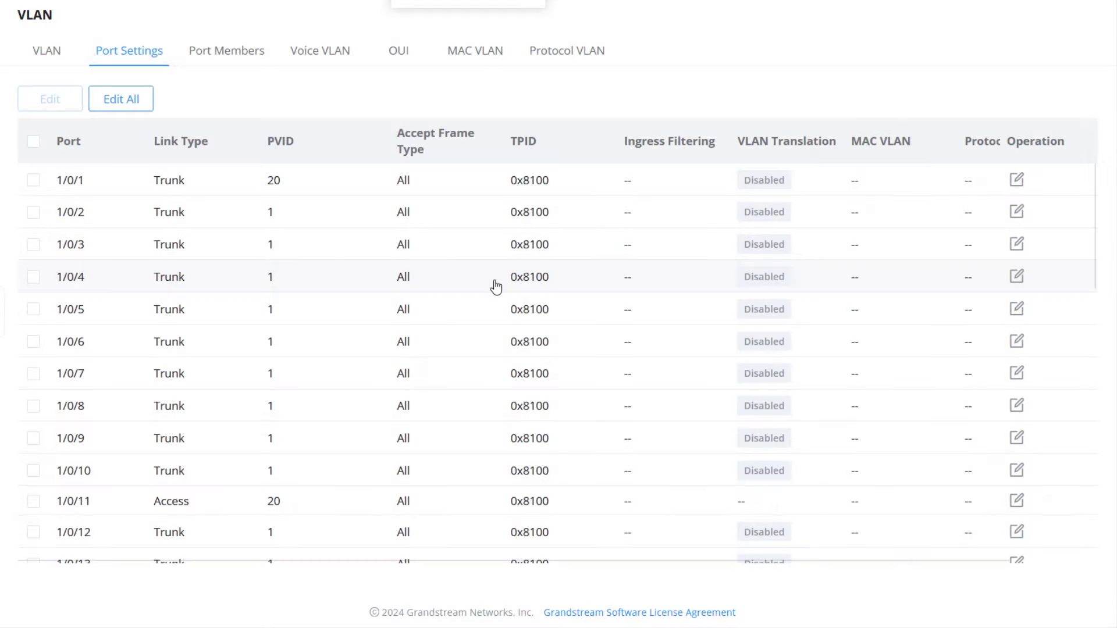
# Step: Check in the Port Settings table that port 1/0/22 is a Trunk port
pyautogui.moveTo(188, 214); pyautogui.dragTo(126, 212)
pyautogui.scroll(-6, 291, 300)
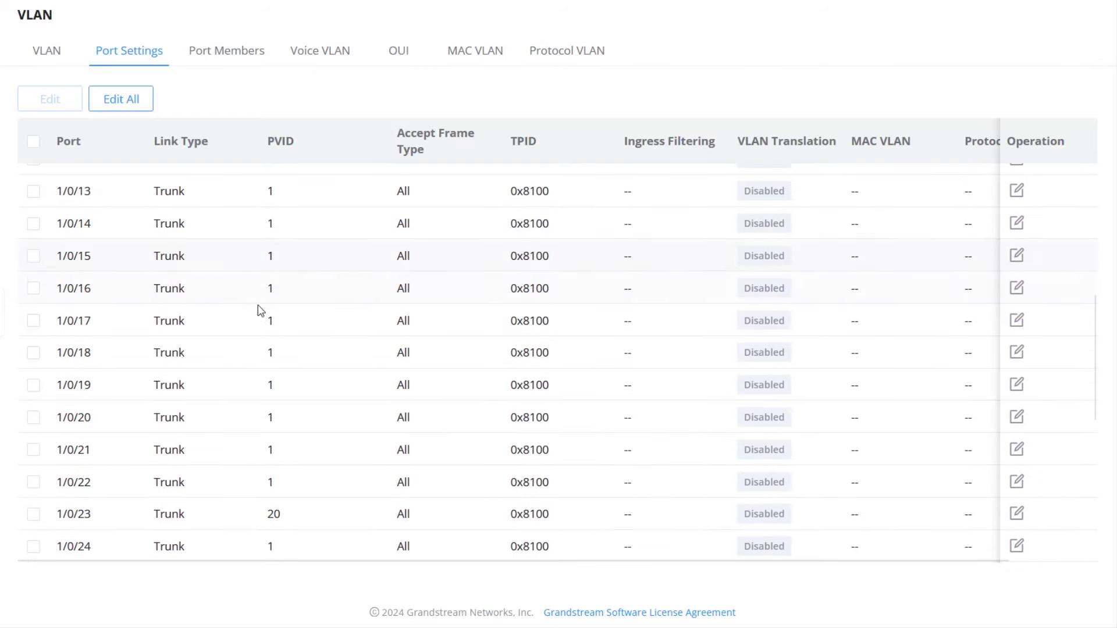
pyautogui.moveTo(191, 484); pyautogui.dragTo(157, 482)
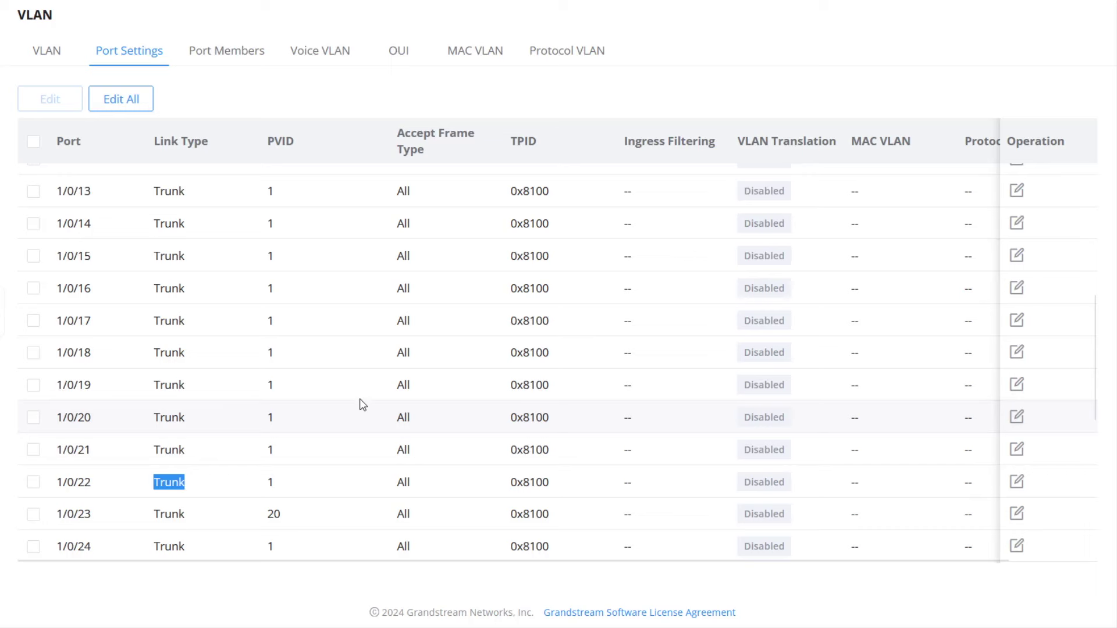
# Step: Confirm ports 1/0/2 and 1/0/22 allow VLANs 20,30 under Port Members, then save the configuration
pyautogui.click(233, 55)
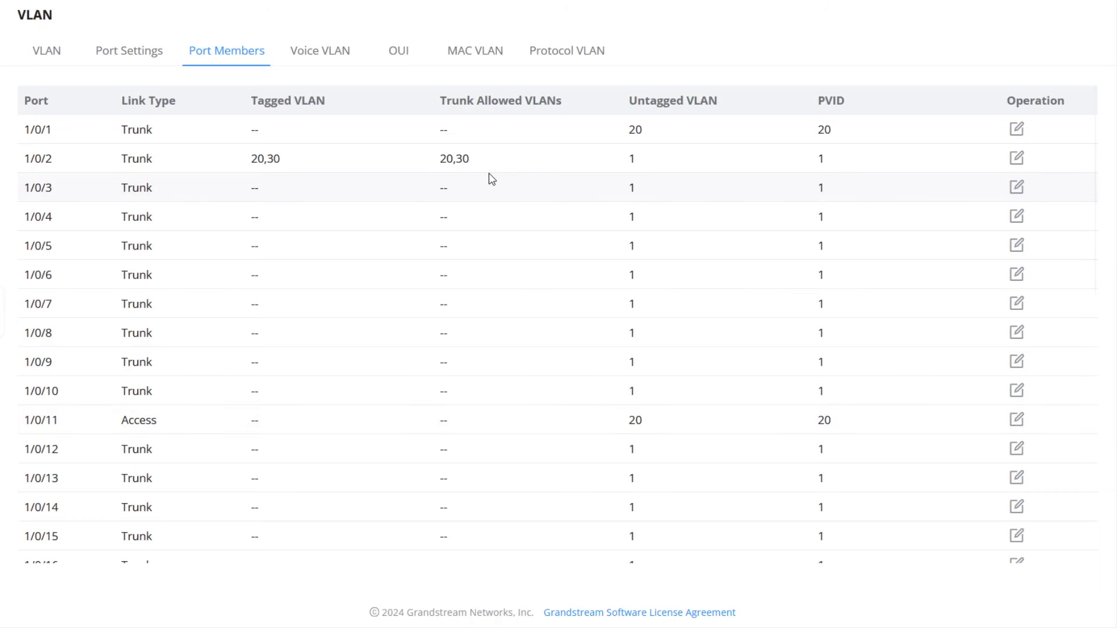
pyautogui.moveTo(471, 163); pyautogui.dragTo(438, 165)
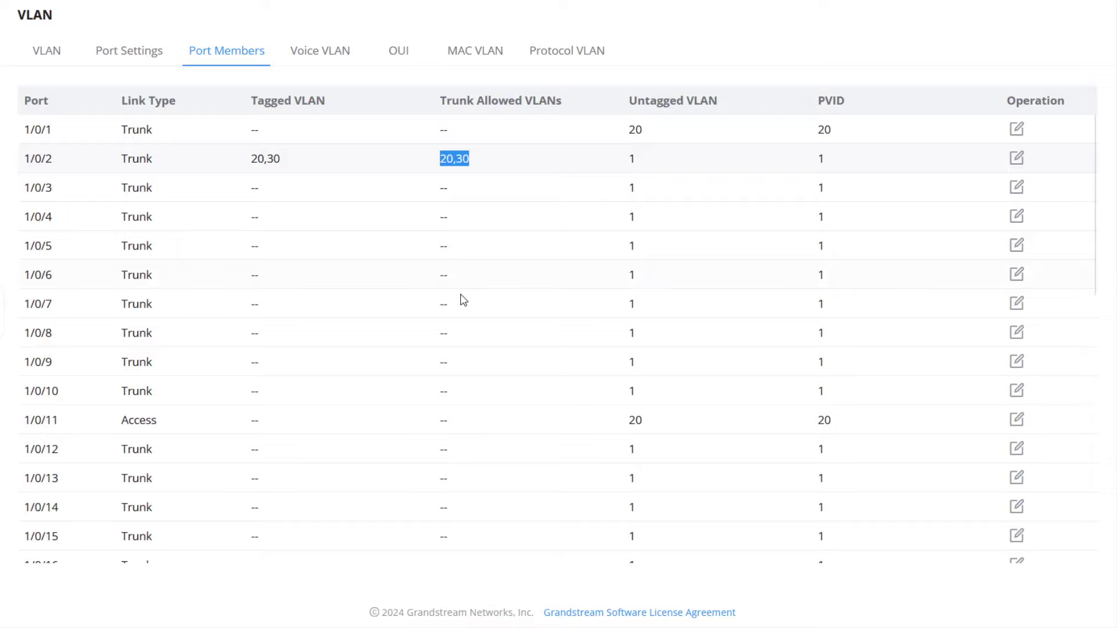
pyautogui.scroll(-3, 461, 299)
pyautogui.scroll(-3, 471, 317)
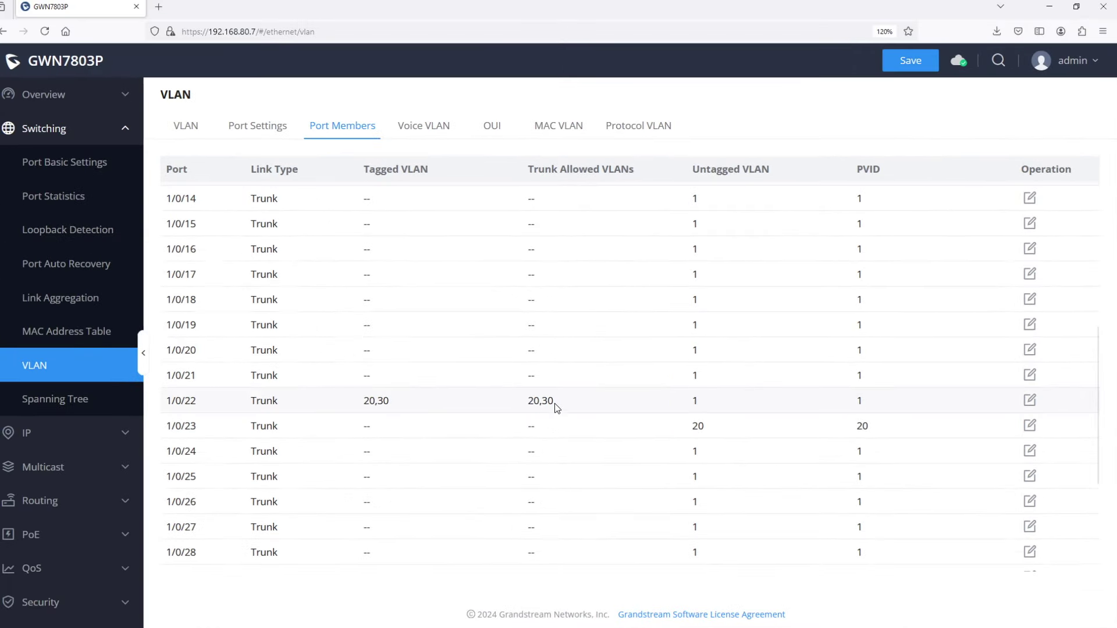
pyautogui.moveTo(532, 391); pyautogui.dragTo(493, 392)
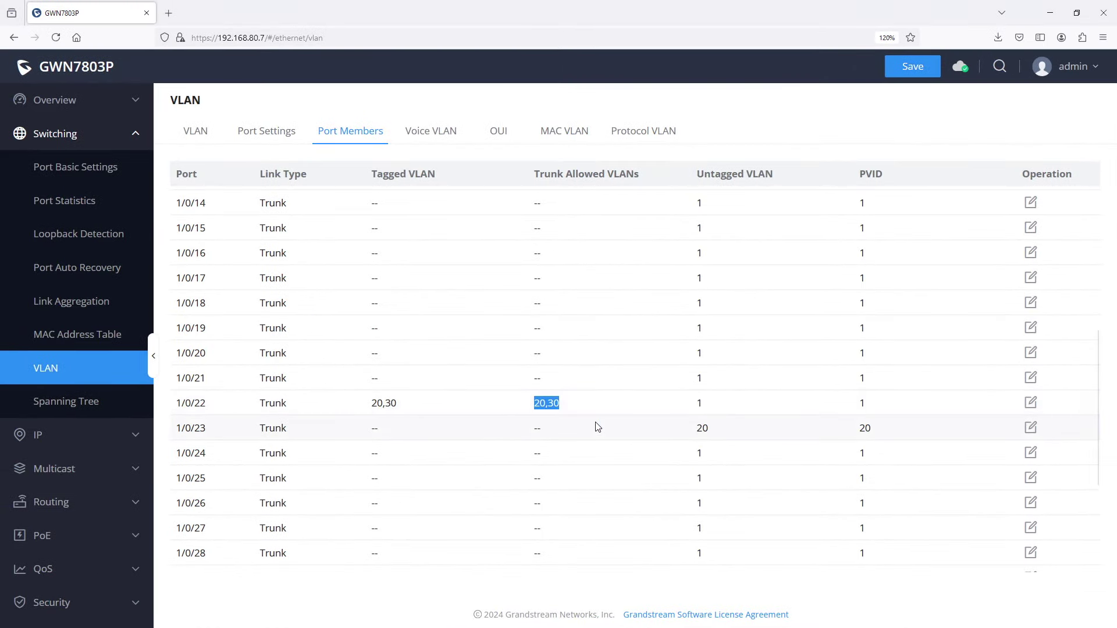
pyautogui.scroll(5, 595, 426)
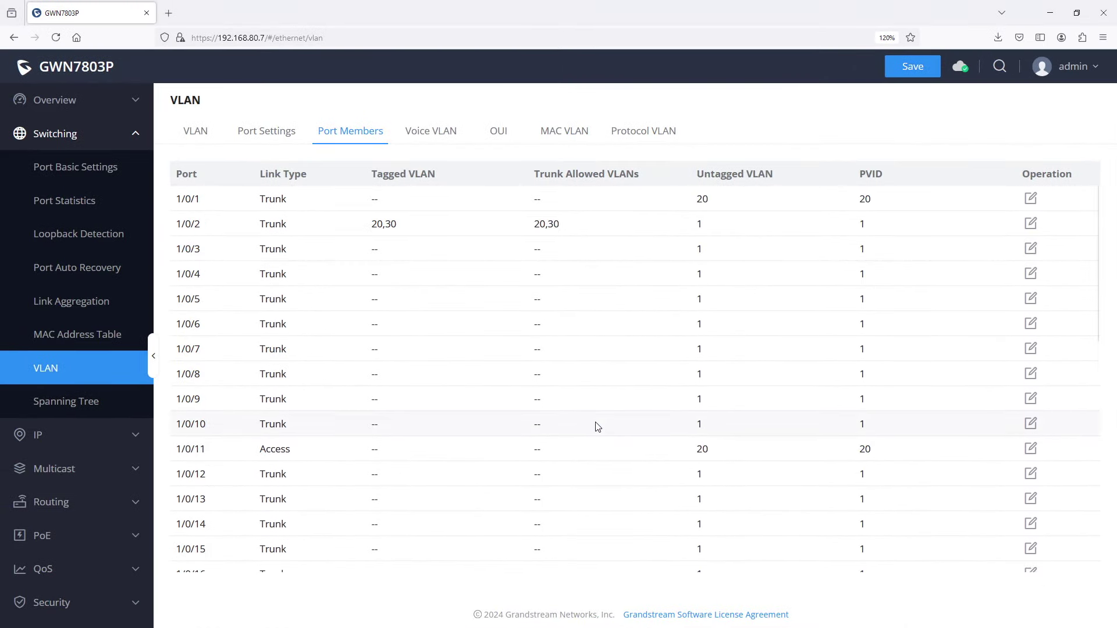
pyautogui.click(905, 69)
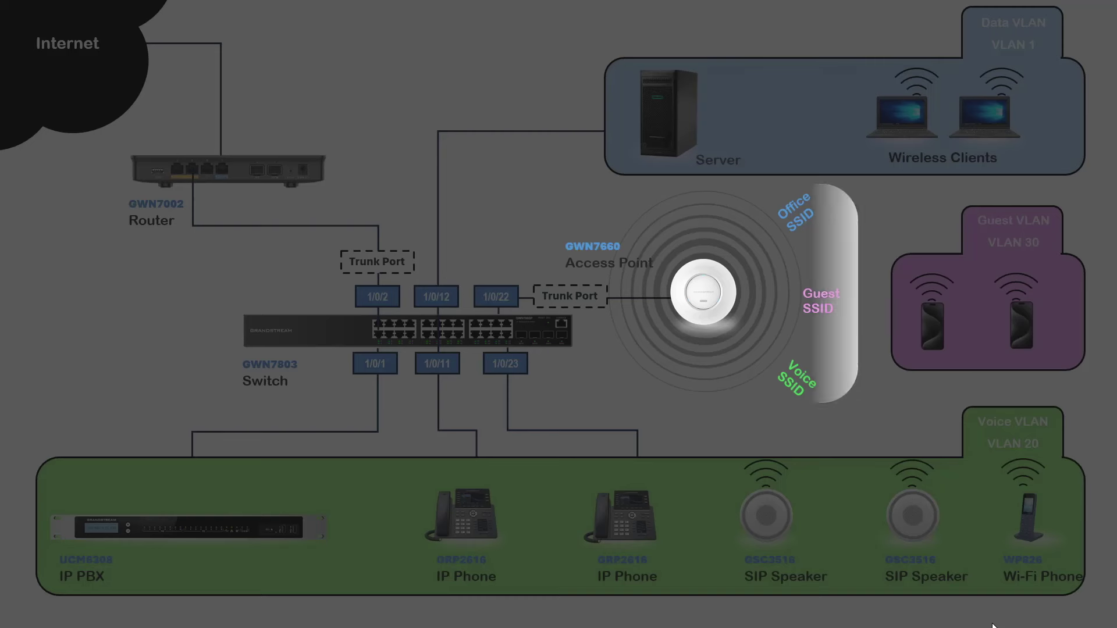
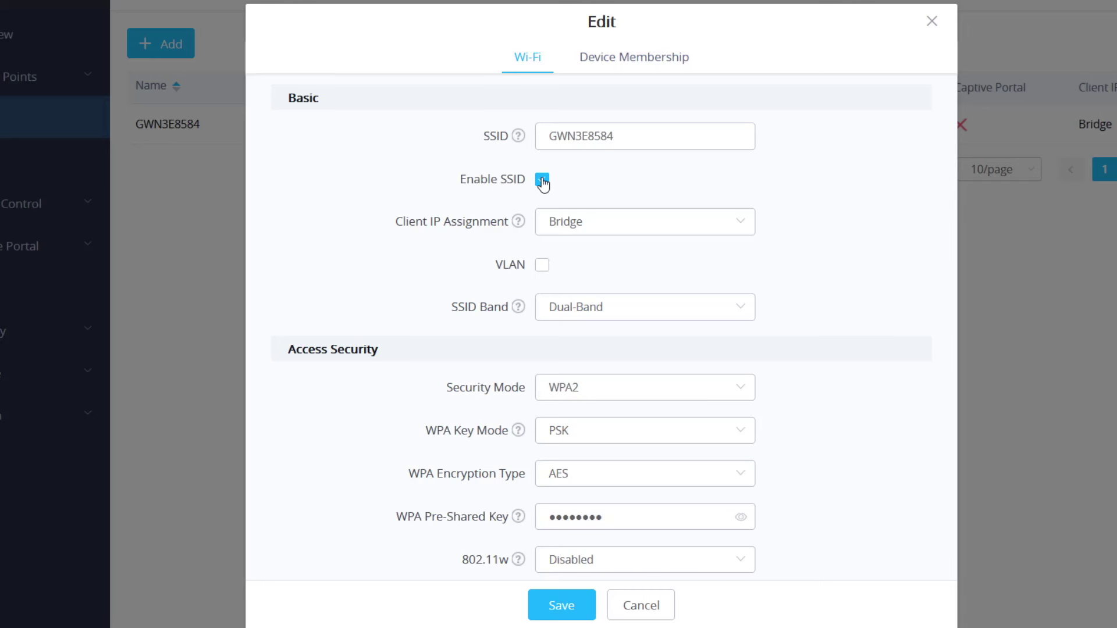
# Step: Save the GWN3E8584 settings and start a new SSID named Office with a WPA key
pyautogui.click(562, 605)
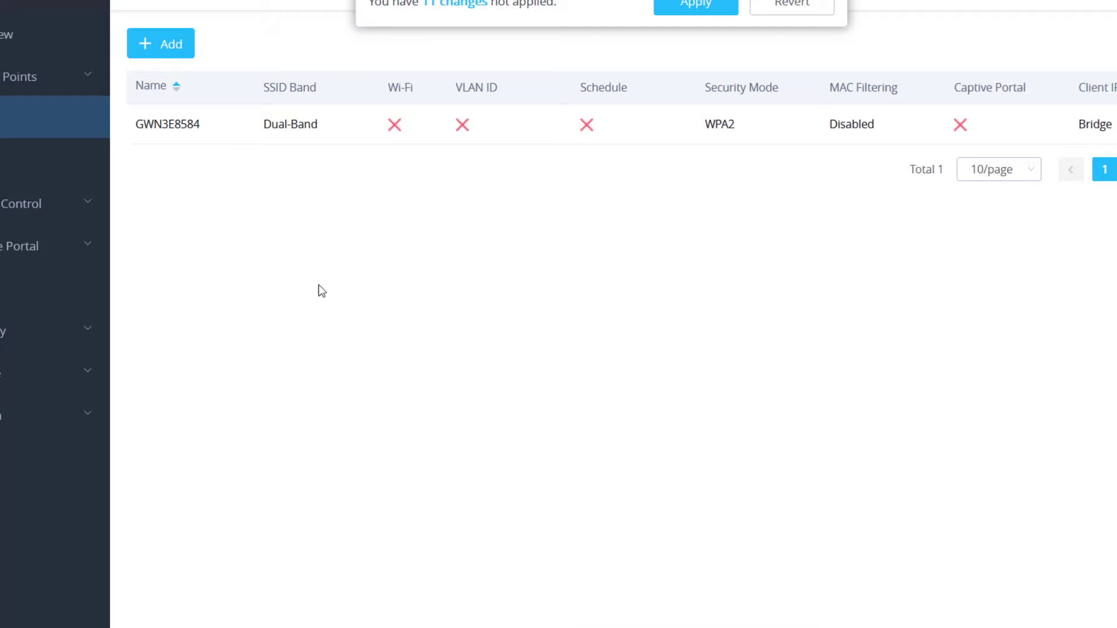
pyautogui.click(167, 47)
pyautogui.click(611, 136)
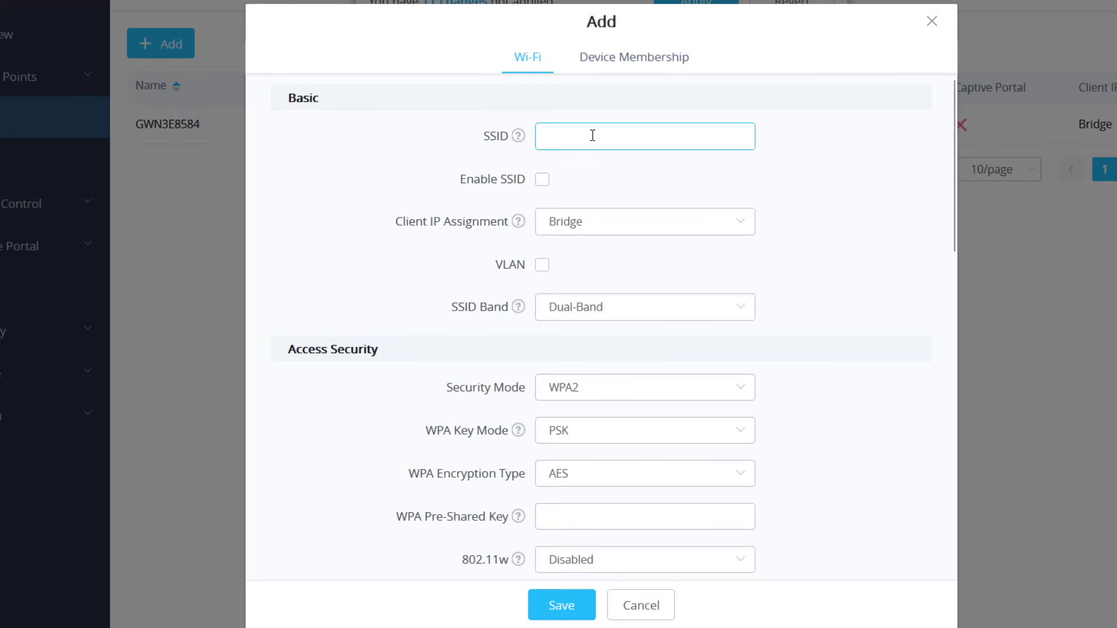
pyautogui.write('Office')
pyautogui.click(648, 513)
pyautogui.scroll(-3, 648, 317)
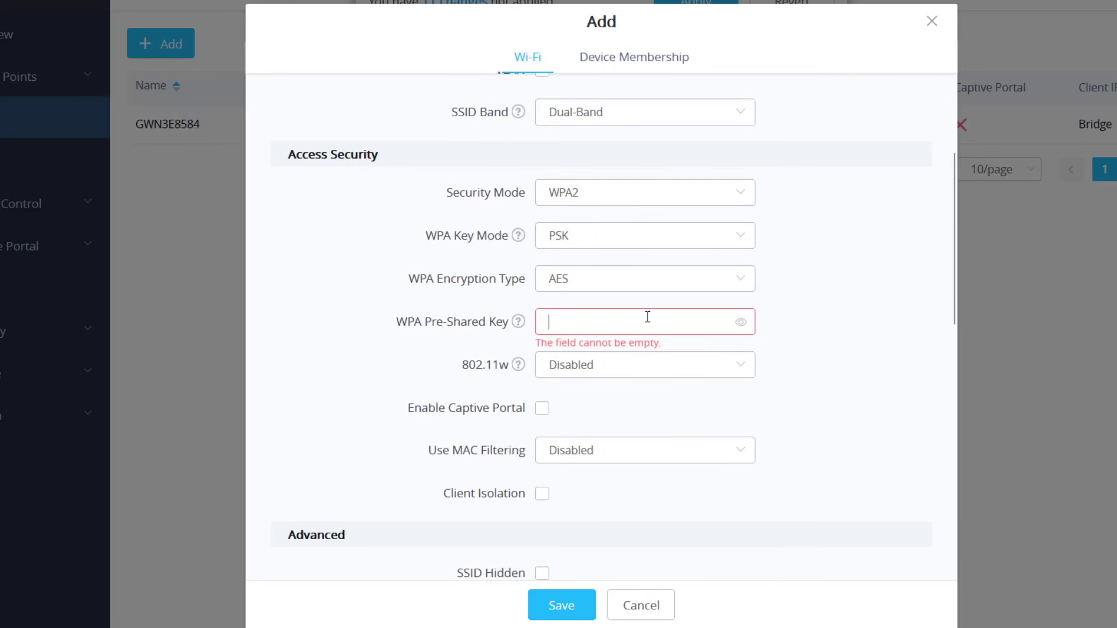
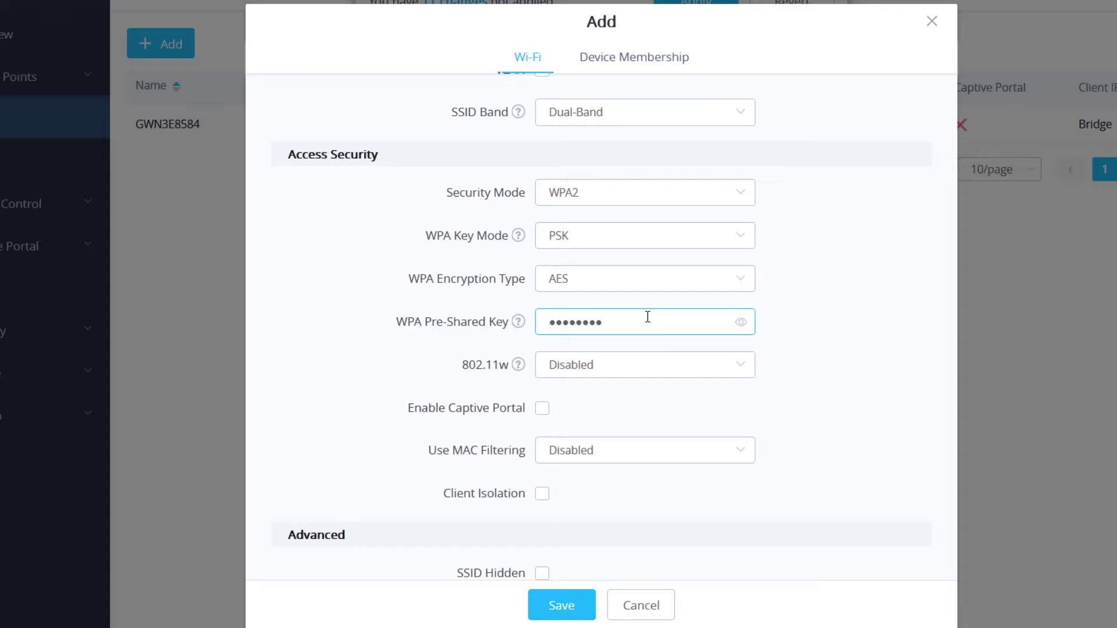
# Step: Add the GWN7660 to Office's member devices and save the network
pyautogui.click(634, 58)
pyautogui.click(283, 145)
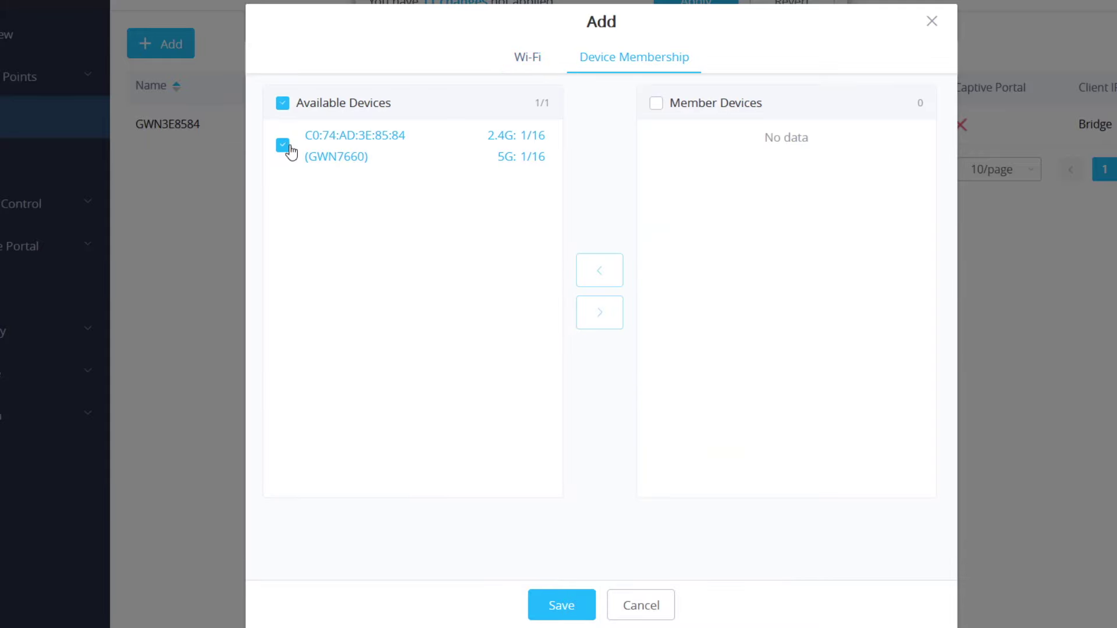
pyautogui.click(599, 313)
pyautogui.click(562, 605)
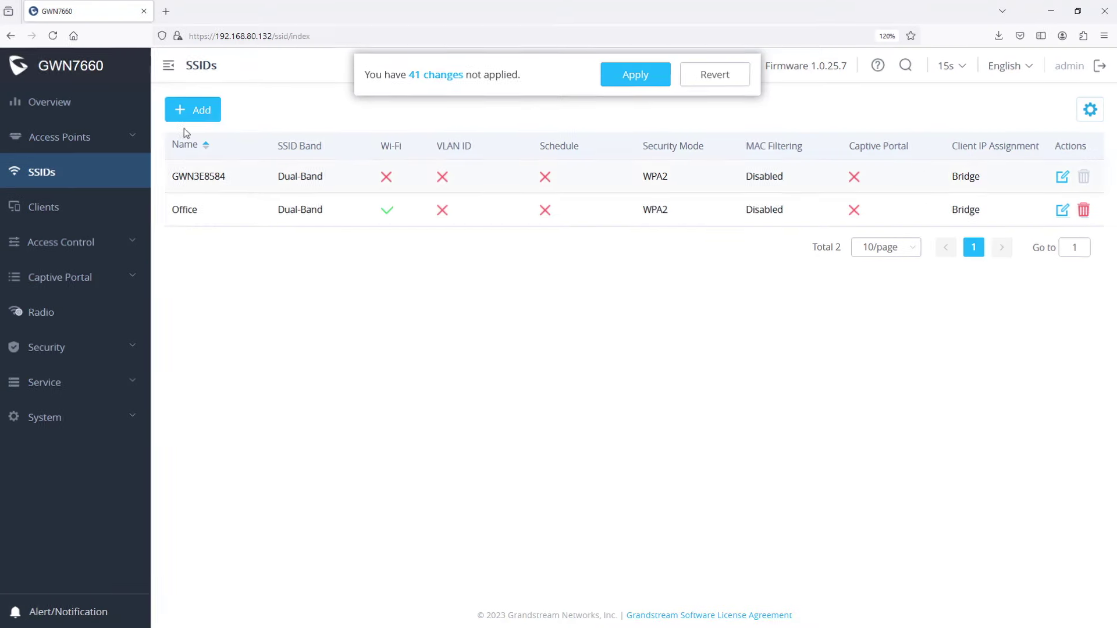
# Step: Create an enabled SSID named Voice on VLAN 20 with a WPA key
pyautogui.click(205, 117)
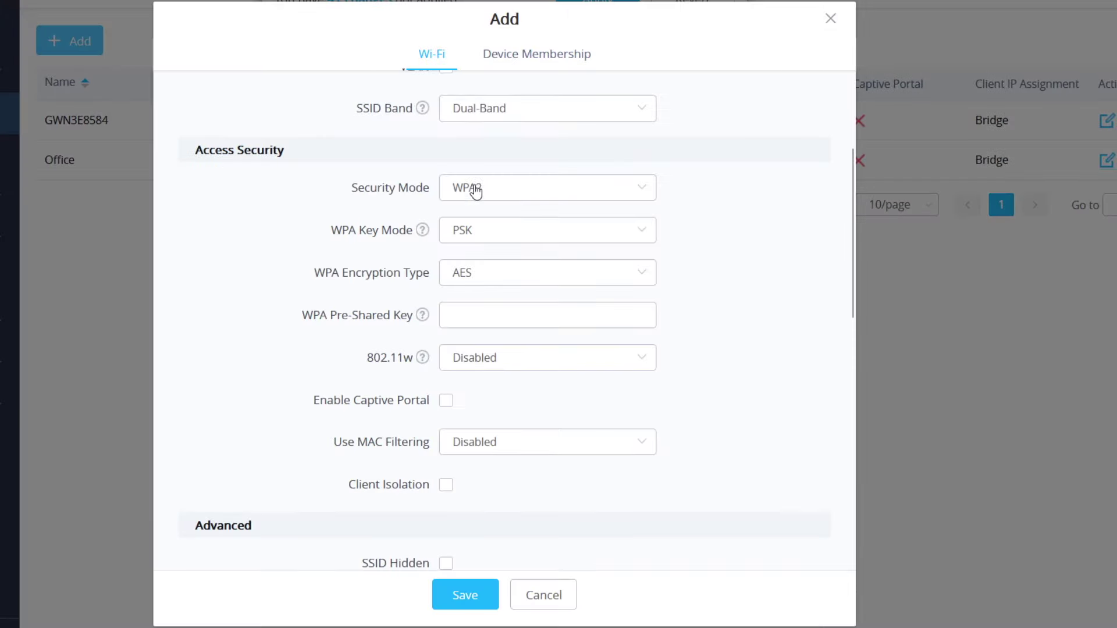
pyautogui.scroll(3, 475, 175)
pyautogui.click(476, 131)
pyautogui.write('Voice')
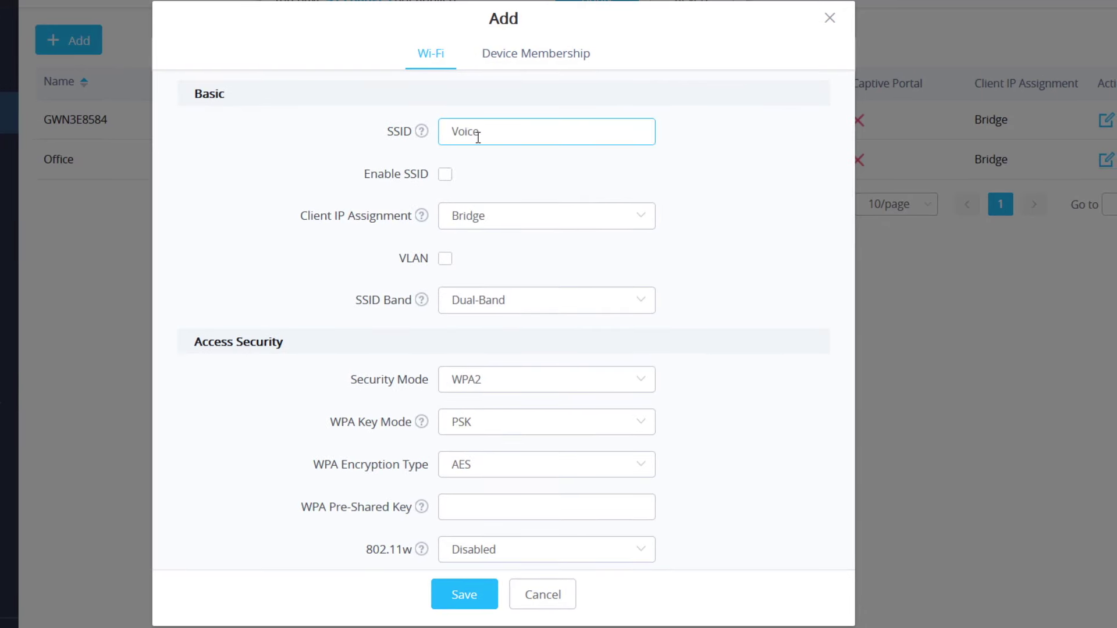
pyautogui.click(446, 174)
pyautogui.click(446, 259)
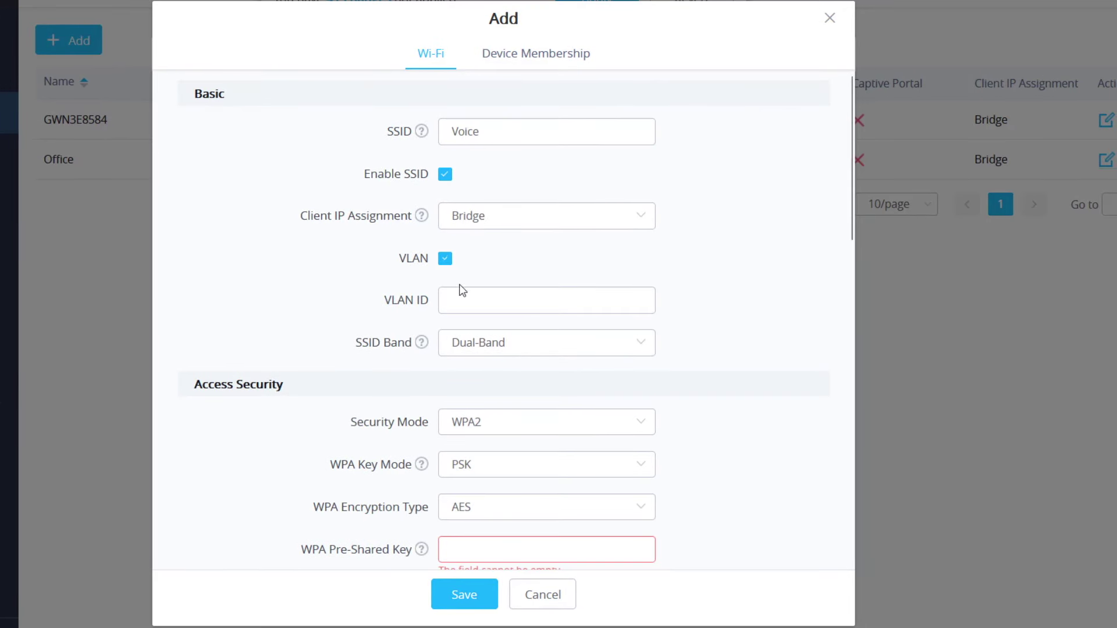
pyautogui.click(481, 308)
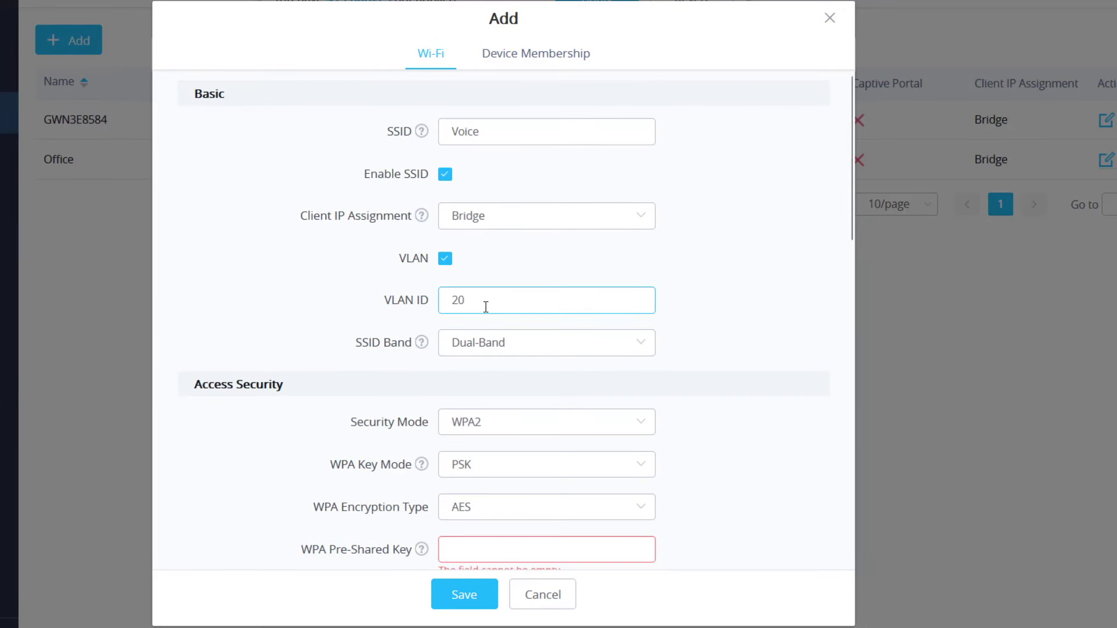
pyautogui.scroll(-3, 571, 356)
pyautogui.click(570, 356)
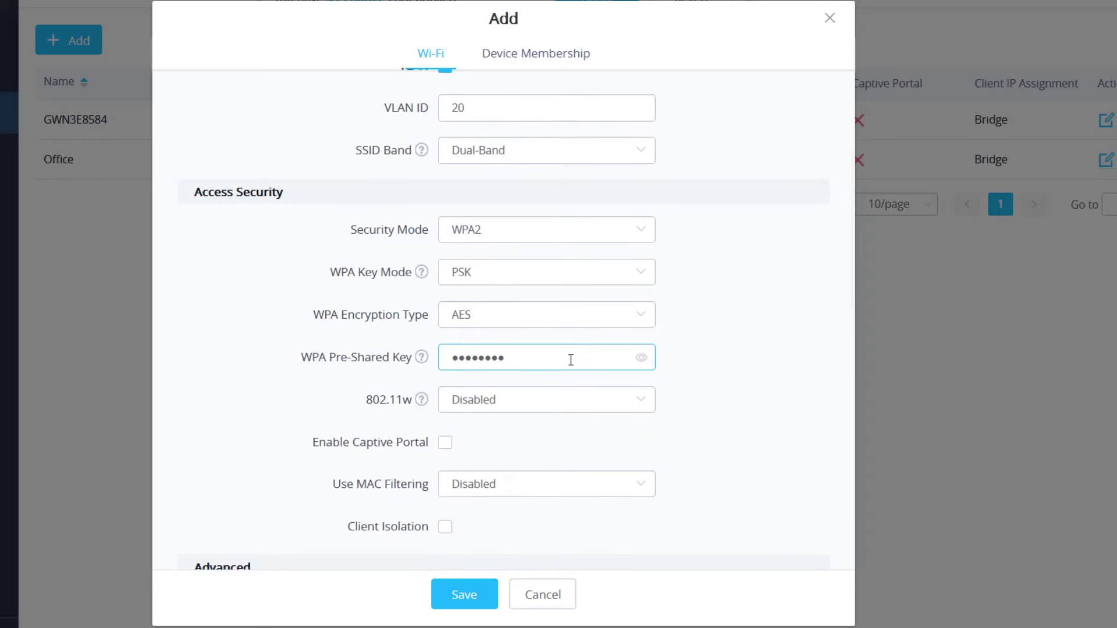
# Step: Turn on Voice Enterprise, make the GWN7660 a member device, and save Voice
pyautogui.scroll(-4, 629, 364)
pyautogui.scroll(-3, 629, 364)
pyautogui.scroll(-3, 629, 364)
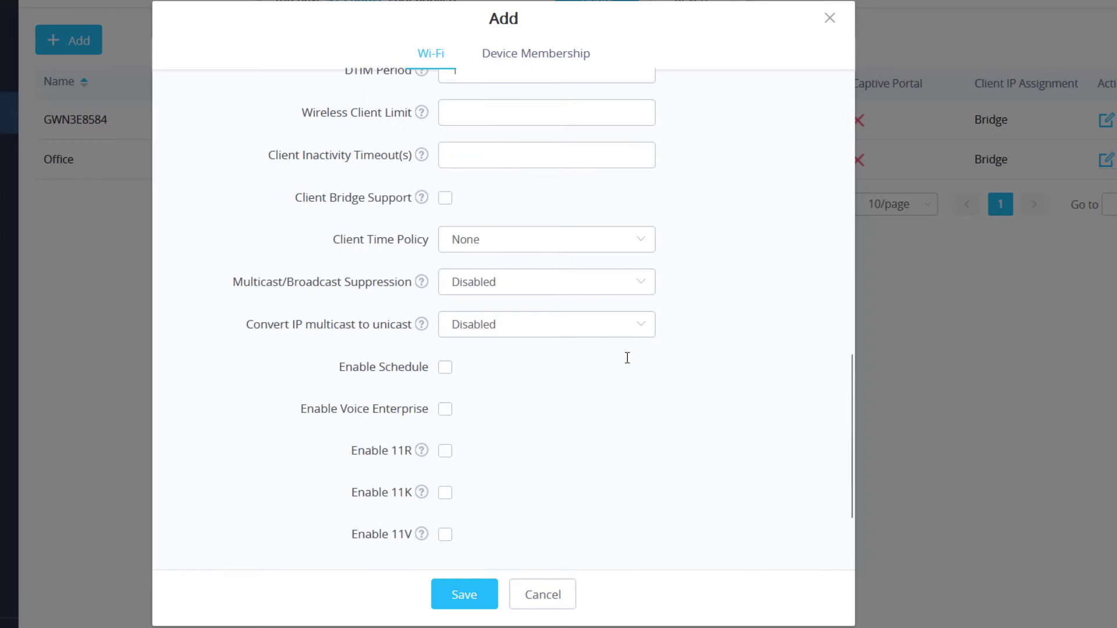
pyautogui.click(443, 413)
pyautogui.click(539, 58)
pyautogui.click(187, 140)
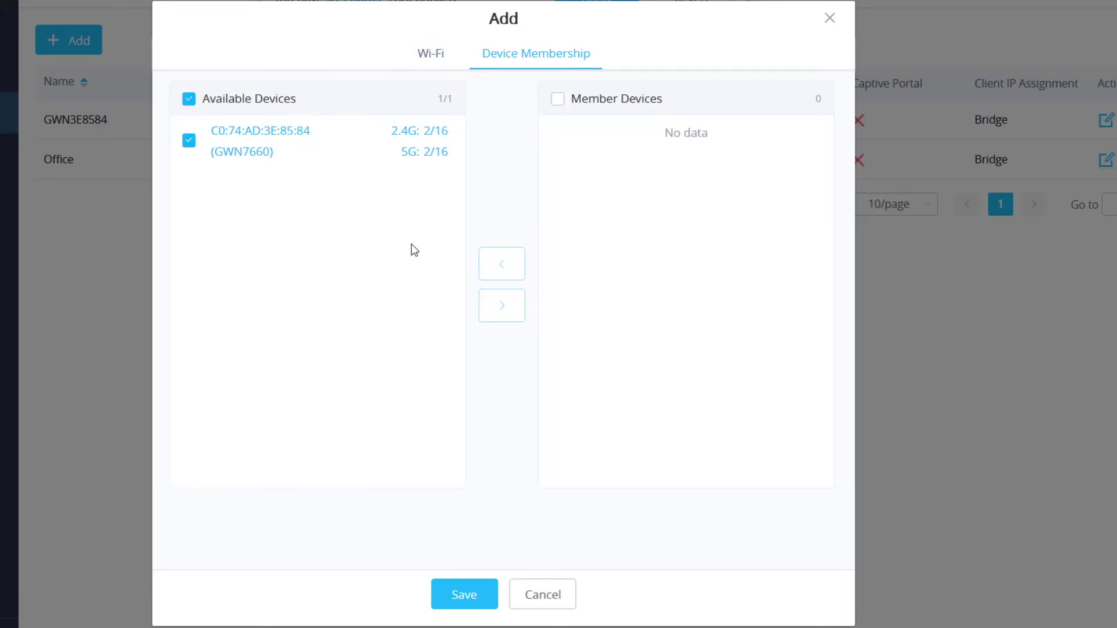
pyautogui.click(500, 307)
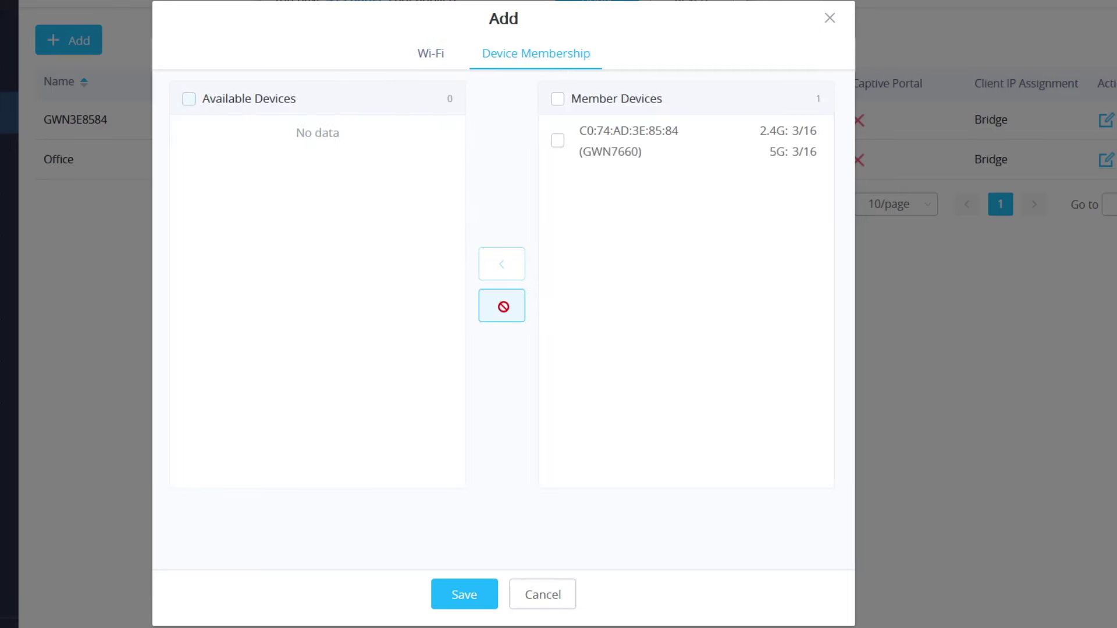
pyautogui.click(469, 596)
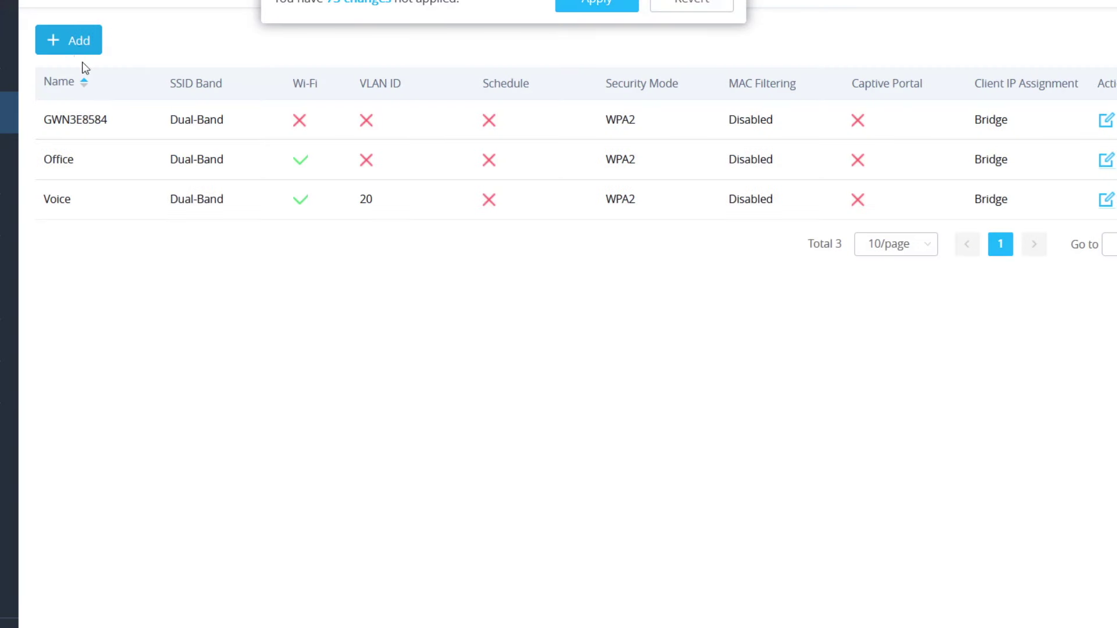
# Step: Start an enabled SSID named Guest on VLAN 30 with a WPA key
pyautogui.click(80, 49)
pyautogui.write('Guest')
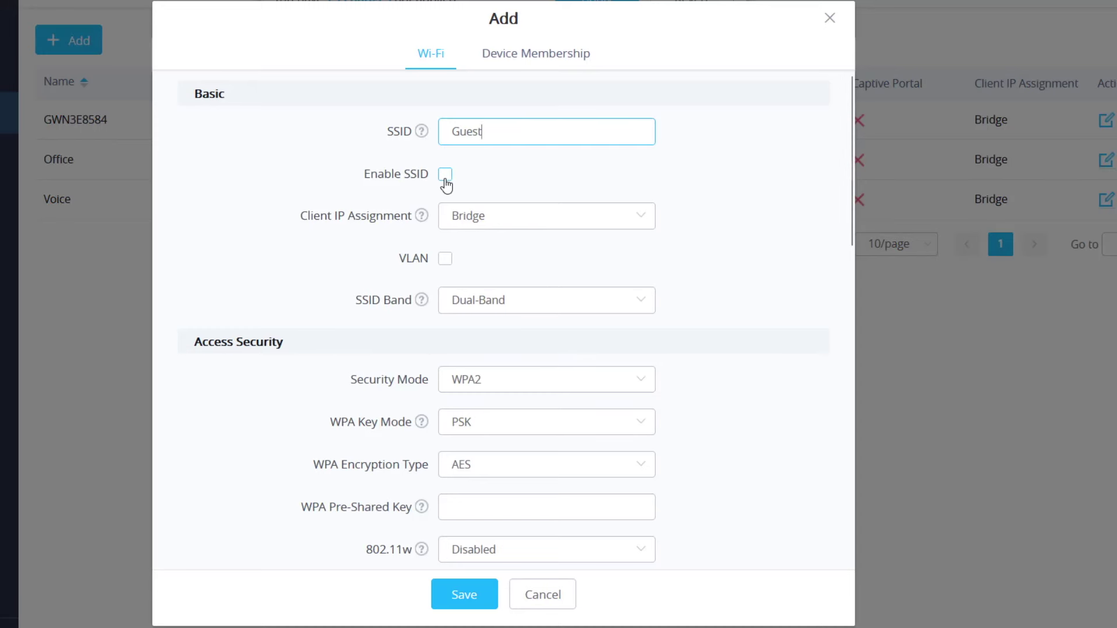
pyautogui.click(445, 174)
pyautogui.click(445, 258)
pyautogui.click(489, 301)
pyautogui.write('30')
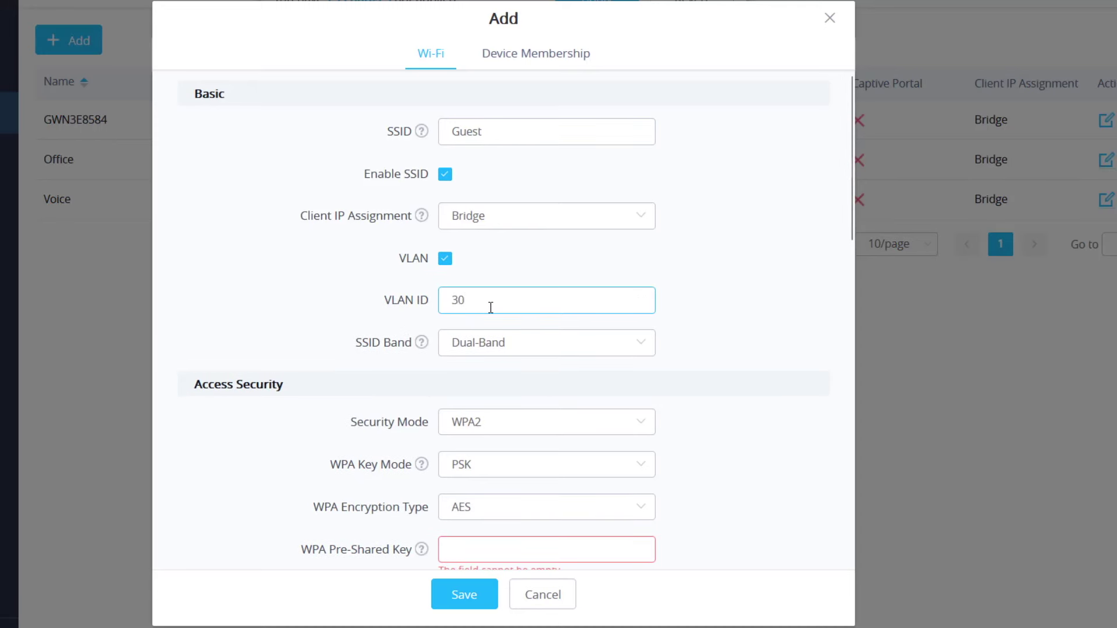
pyautogui.scroll(-3, 531, 351)
pyautogui.click(543, 358)
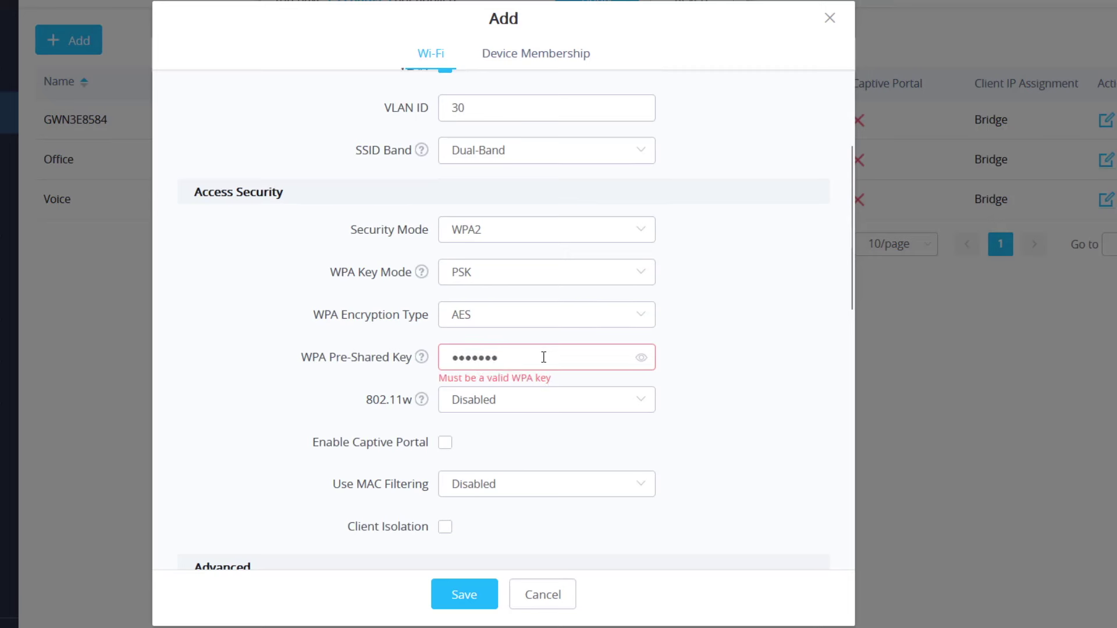
# Step: Enable client isolation and set its mode to Internet
pyautogui.scroll(-4, 552, 352)
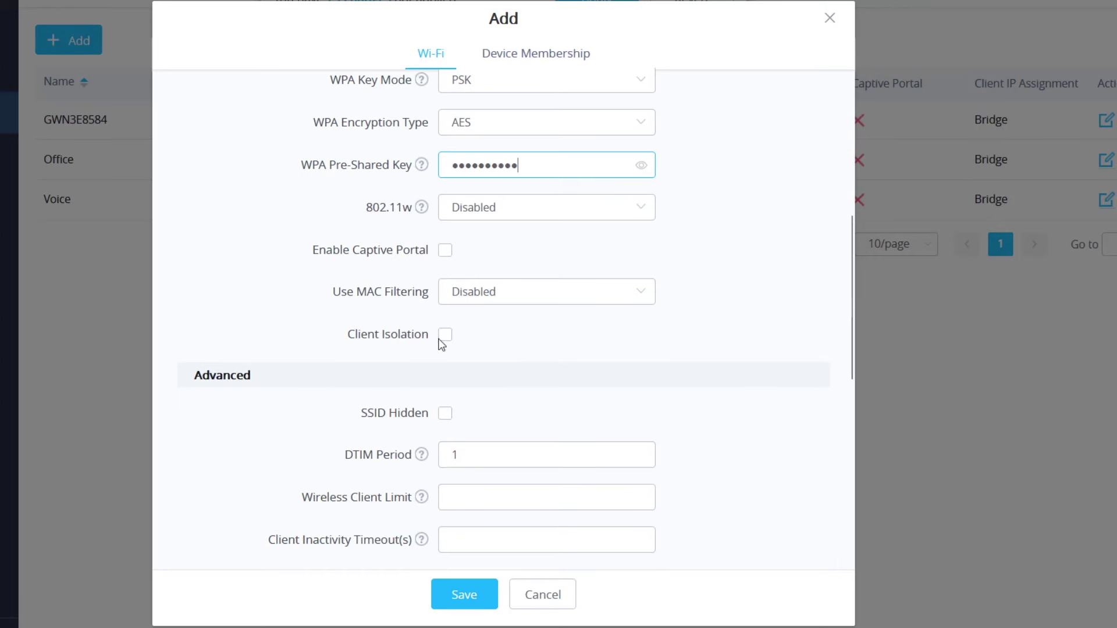
pyautogui.click(440, 340)
pyautogui.click(490, 381)
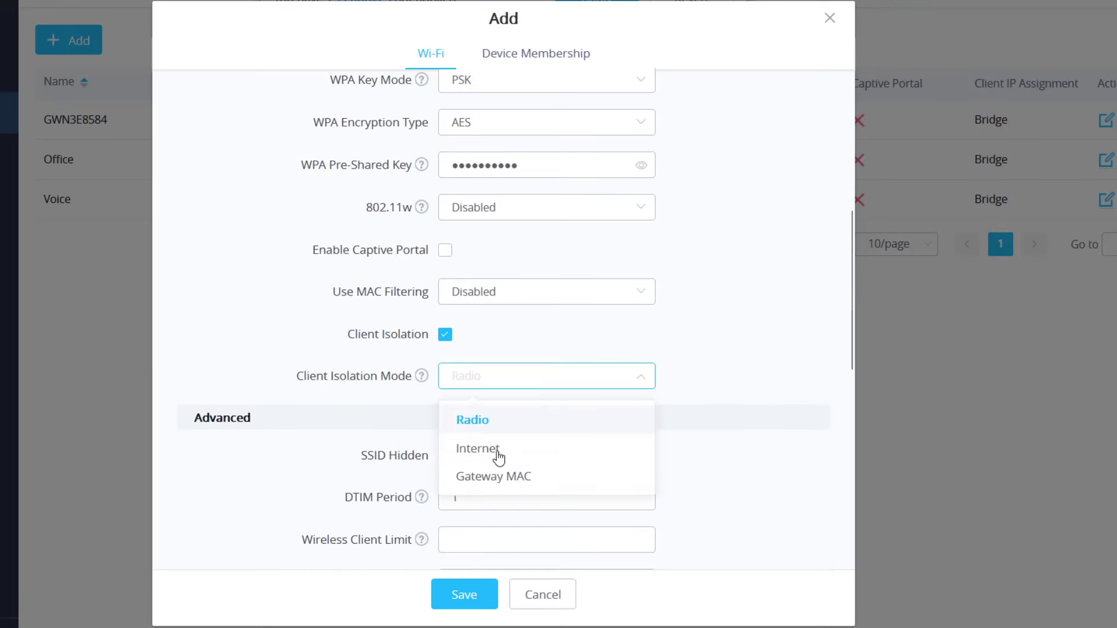
pyautogui.click(513, 478)
pyautogui.click(497, 377)
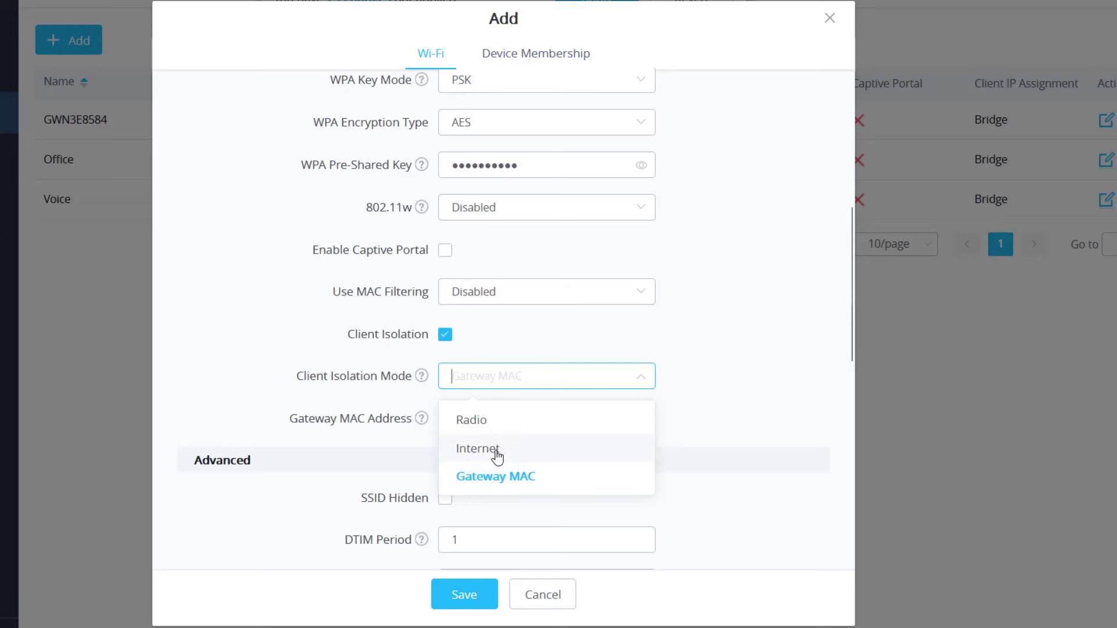
pyautogui.click(495, 449)
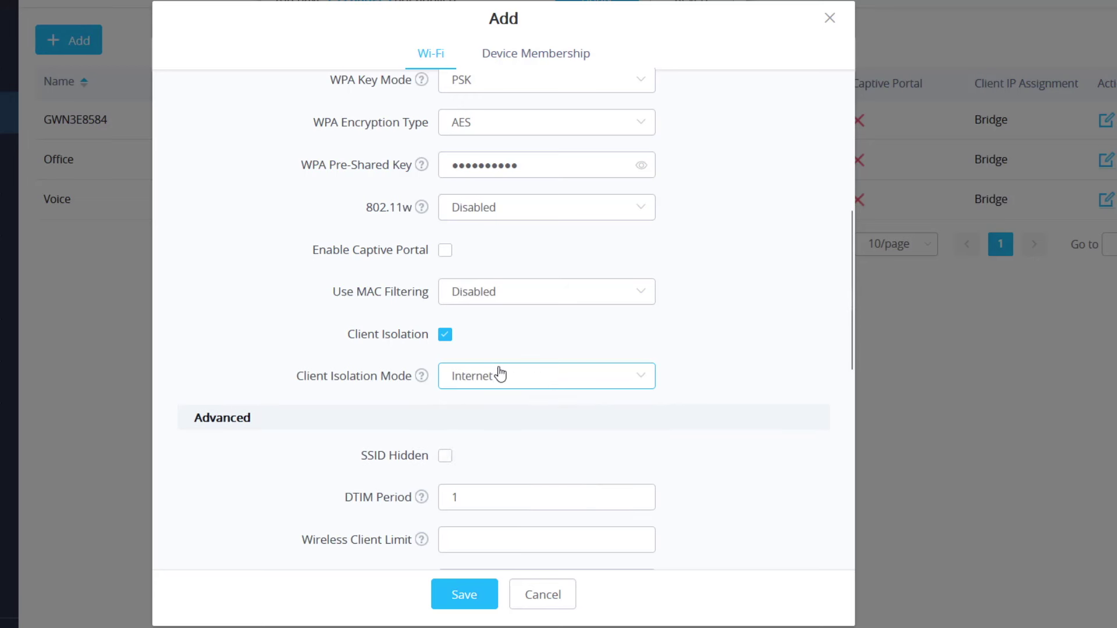
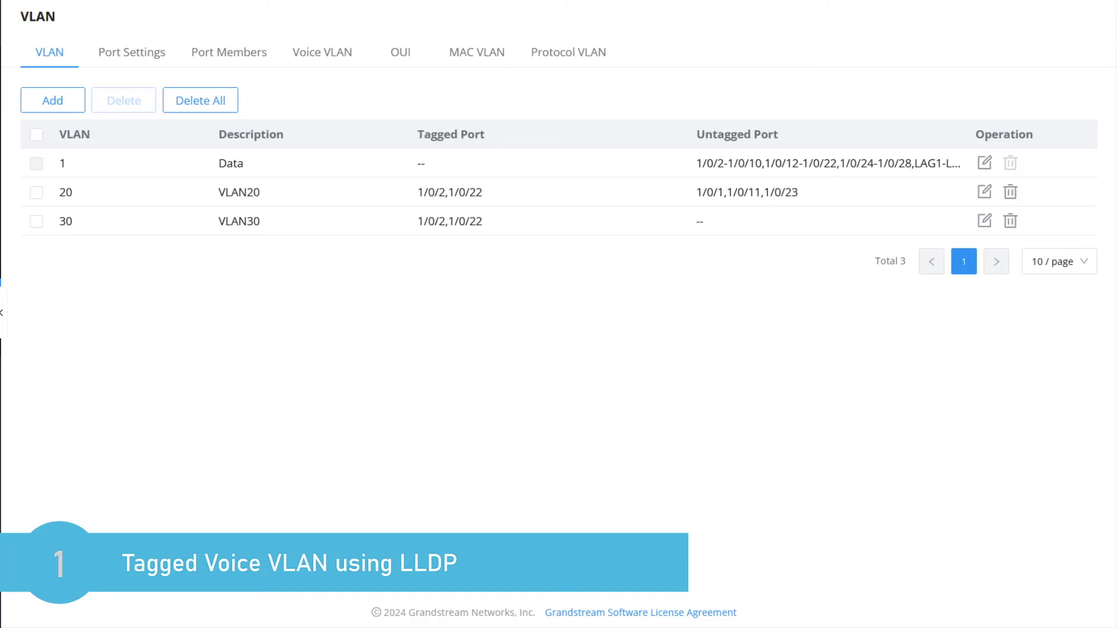
# Step: Add port 17 to VLAN 20 as a tagged member and save the change
pyautogui.click(984, 193)
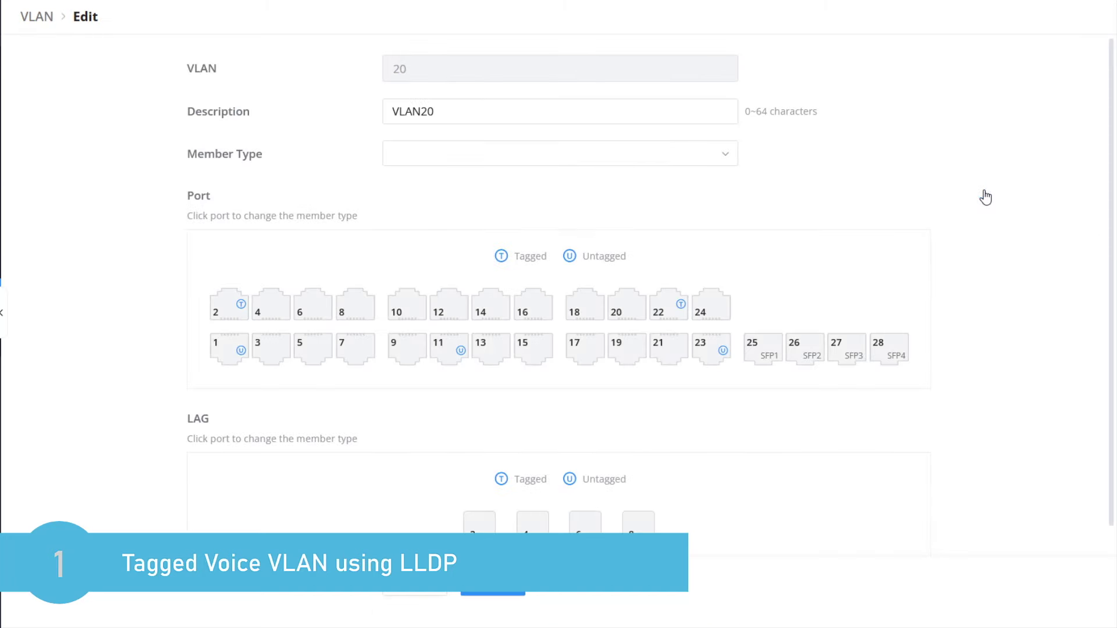
pyautogui.click(586, 355)
pyautogui.click(505, 592)
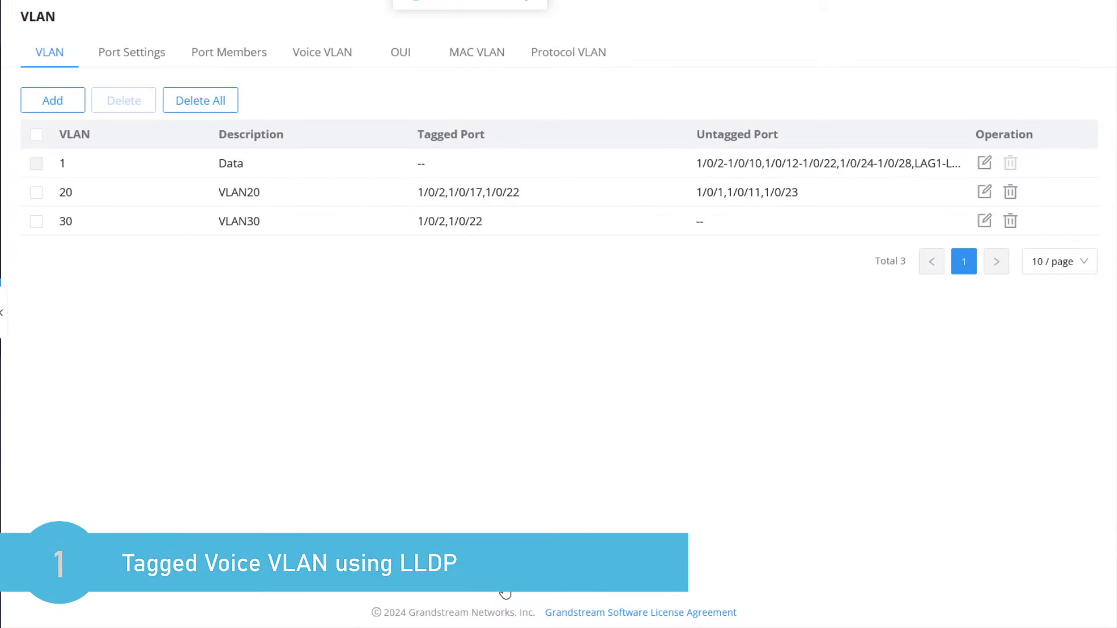
pyautogui.doubleClick(476, 194)
pyautogui.click(479, 285)
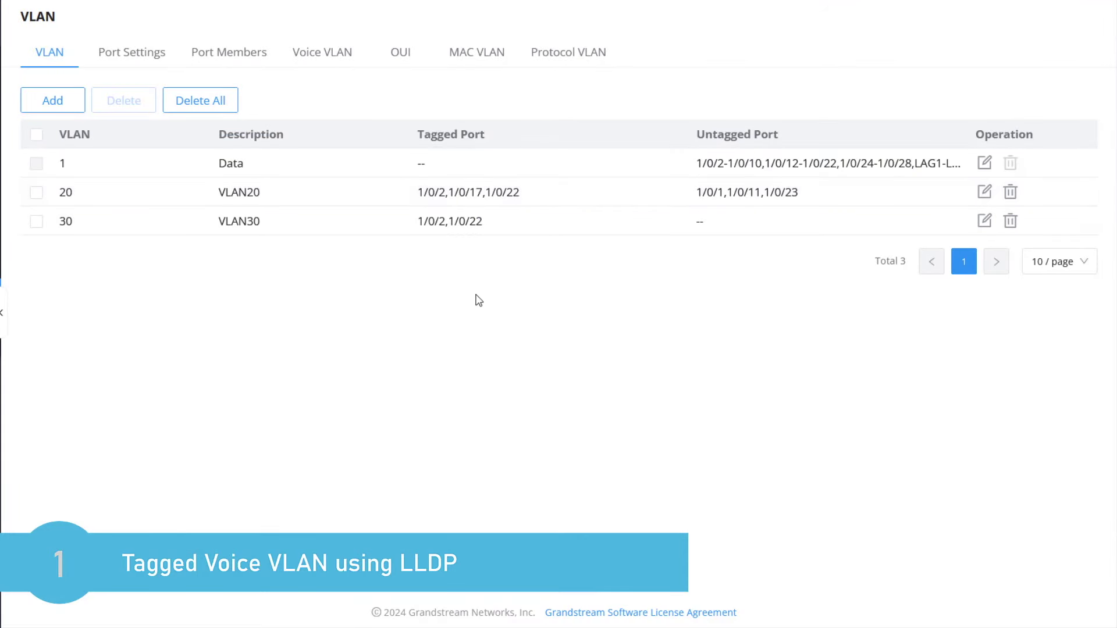
# Step: Check the Port Members table showing 1/0/17 tagged for VLAN 20
pyautogui.click(215, 54)
pyautogui.scroll(-3, 279, 282)
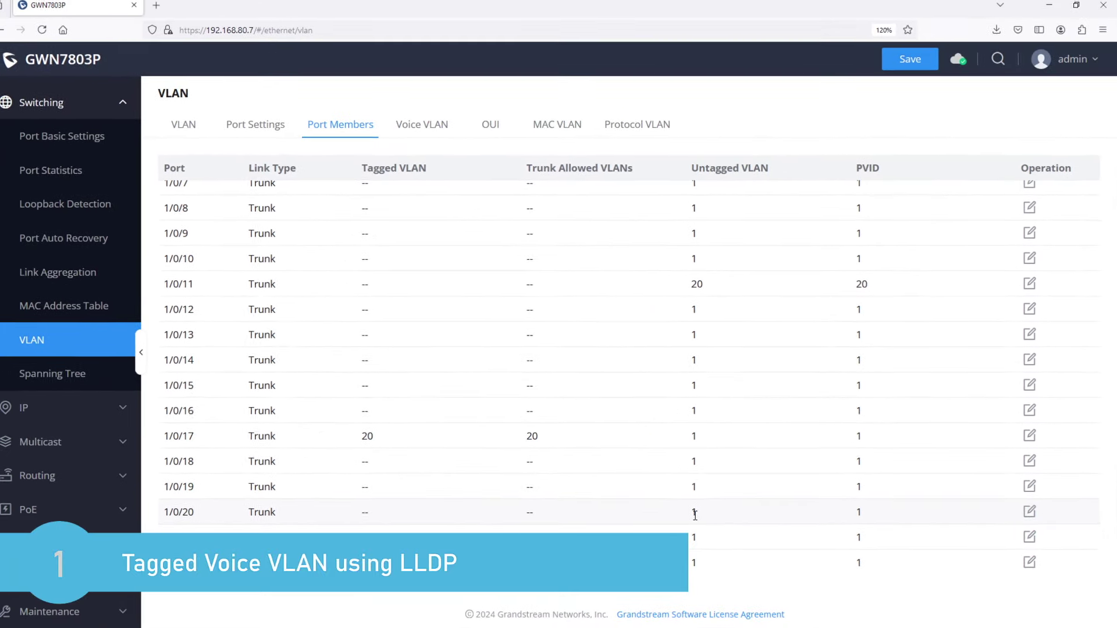
pyautogui.scroll(-1, 23, 506)
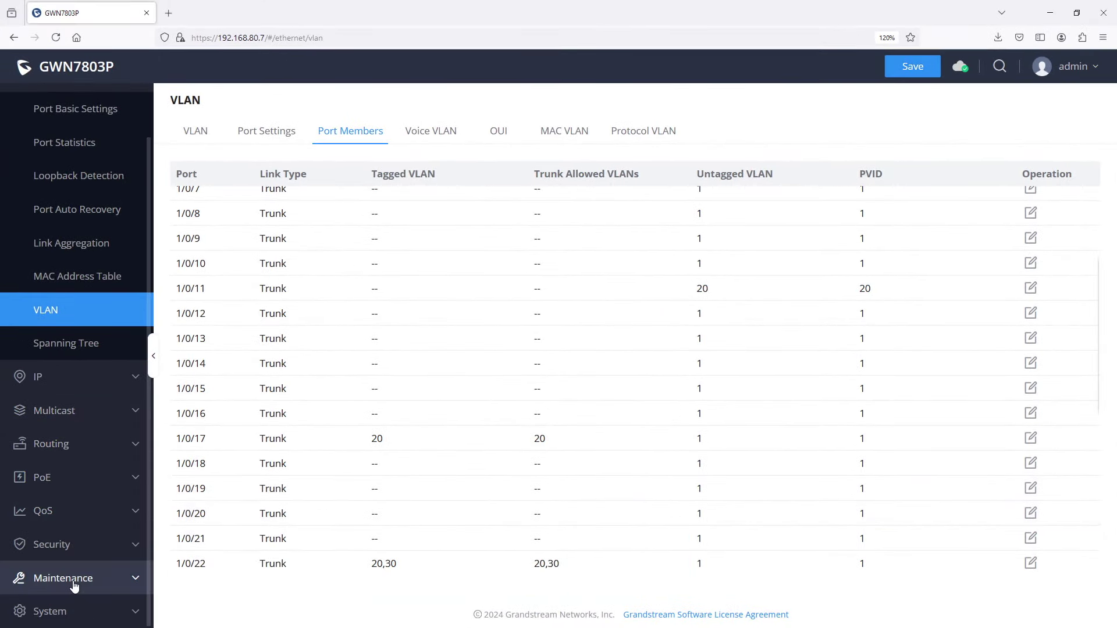
pyautogui.click(81, 578)
pyautogui.scroll(-3, 84, 524)
pyautogui.scroll(-2, 92, 507)
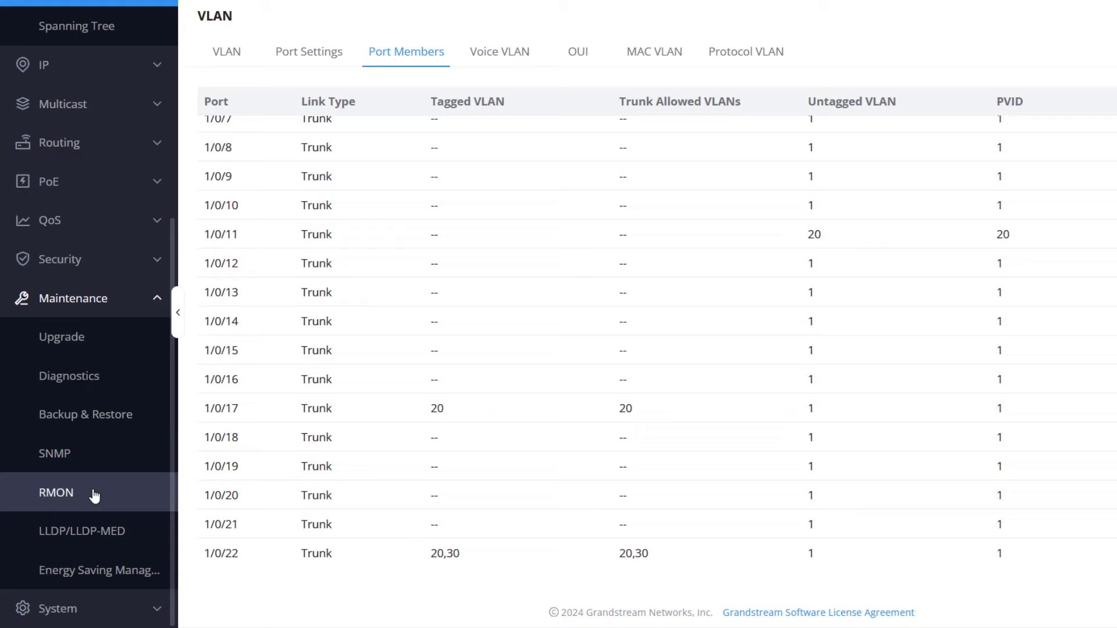
# Step: Start a new LLDP-MED network policy for the Voice application on VLAN 20
pyautogui.click(97, 537)
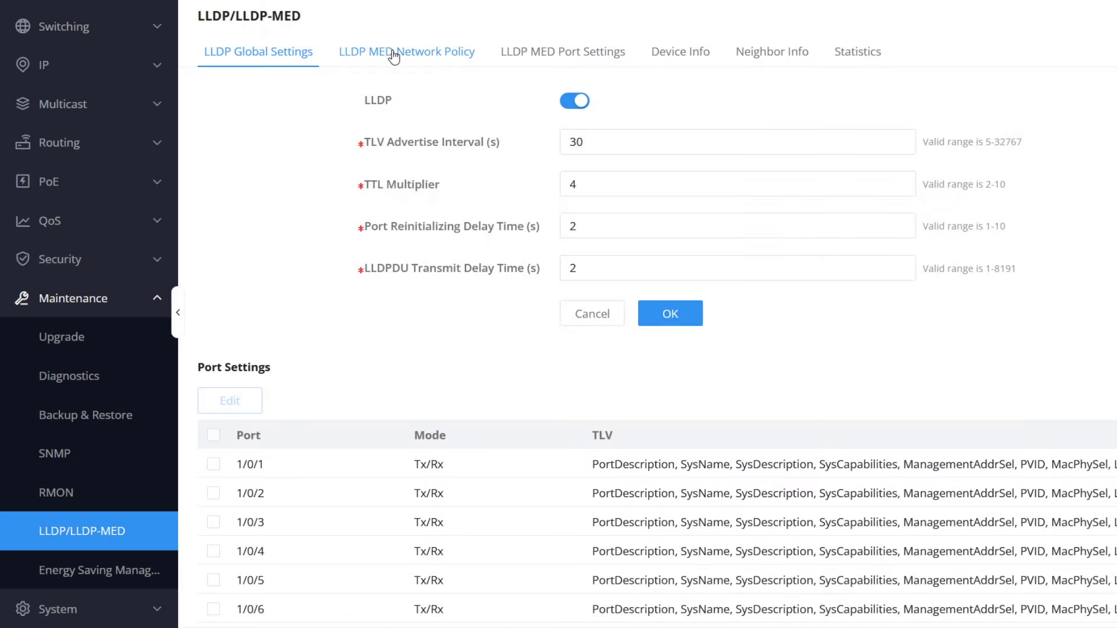
pyautogui.click(393, 55)
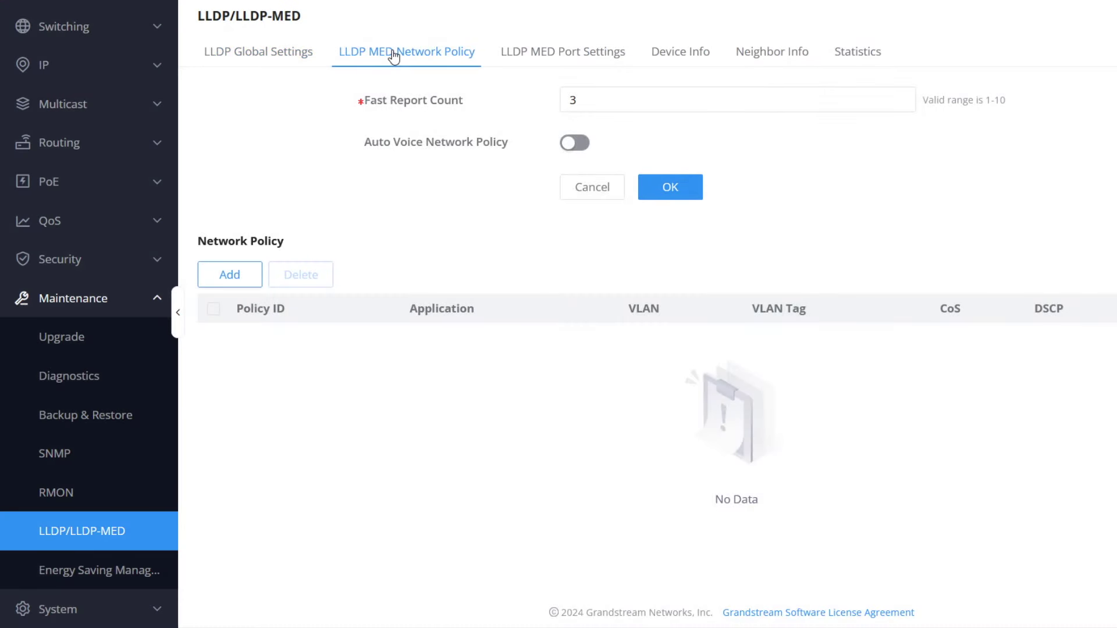
pyautogui.click(238, 281)
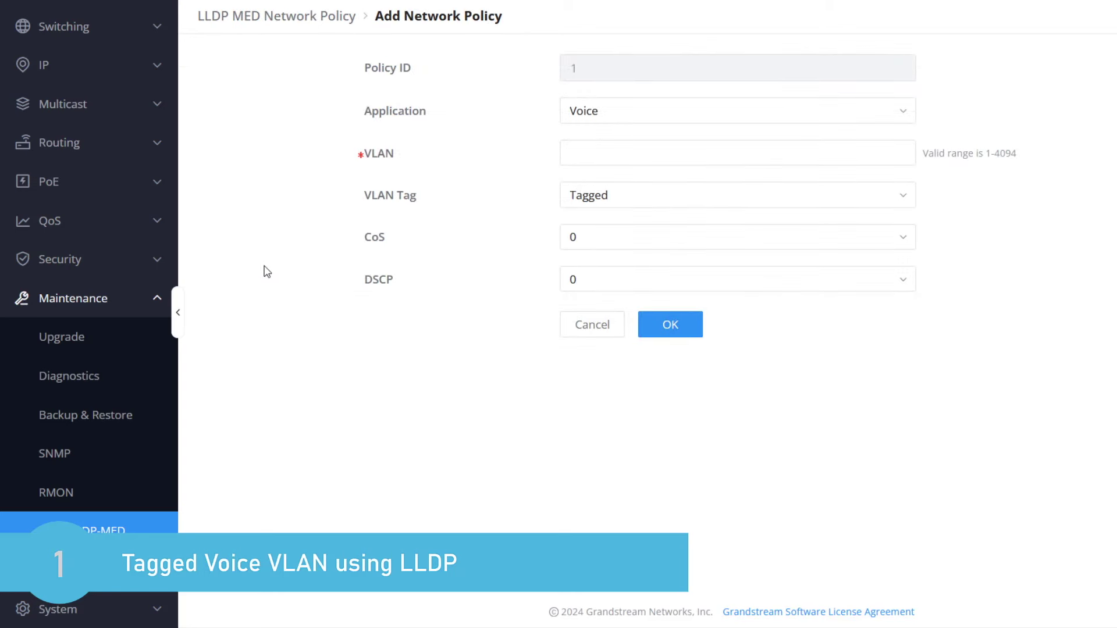
pyautogui.click(618, 115)
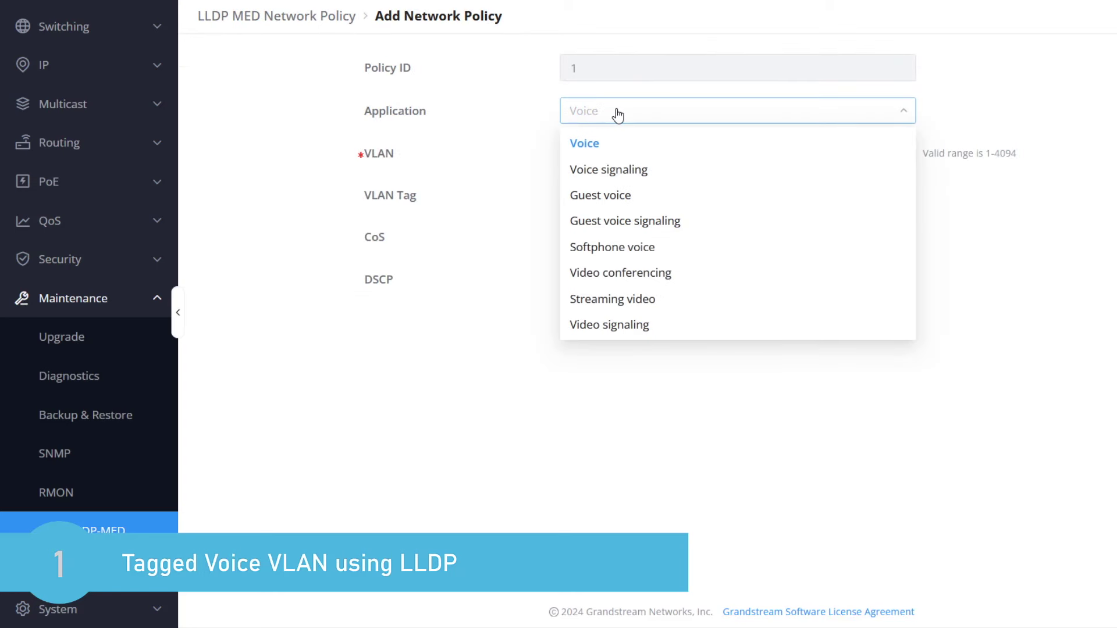
pyautogui.click(605, 150)
pyautogui.click(607, 151)
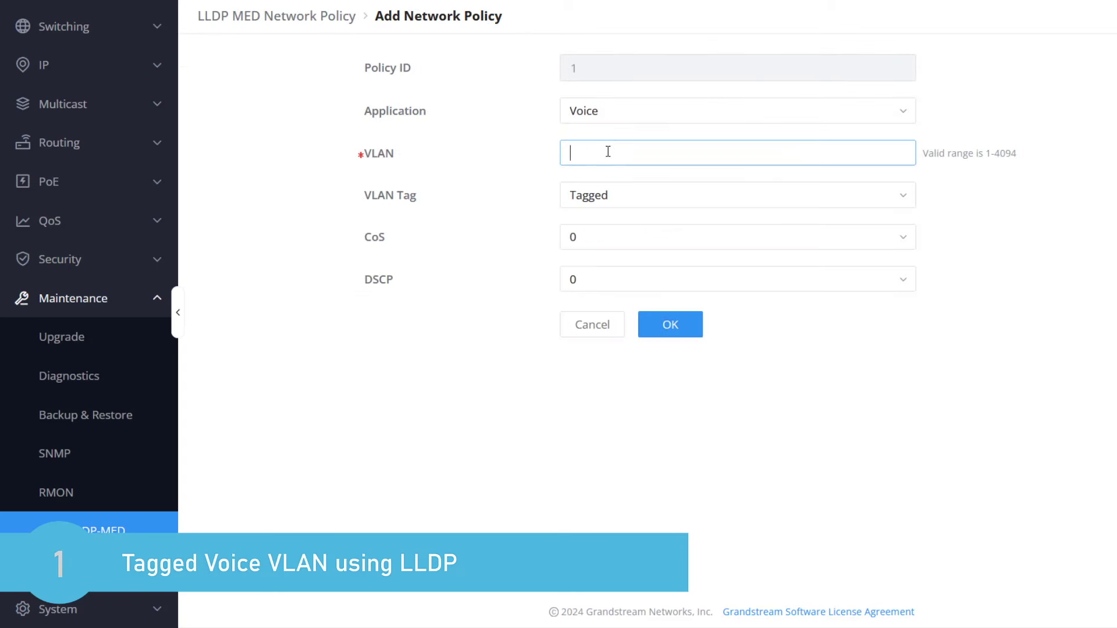
pyautogui.write('20')
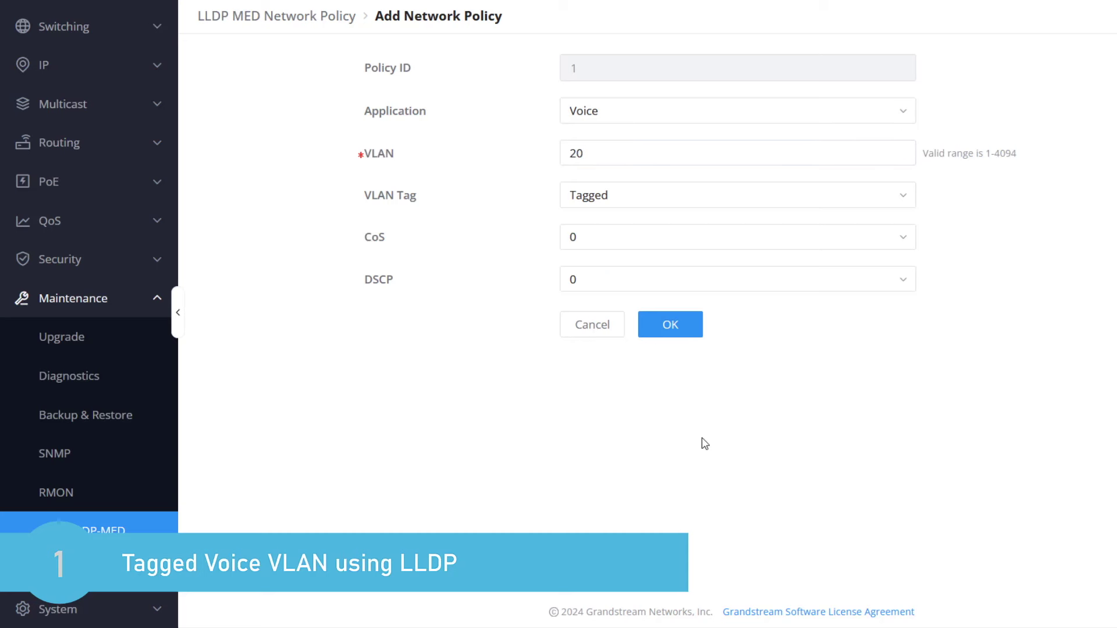
# Step: Keep the voice policy Tagged with CoS 6 and DSCP 46, and save it
pyautogui.click(638, 204)
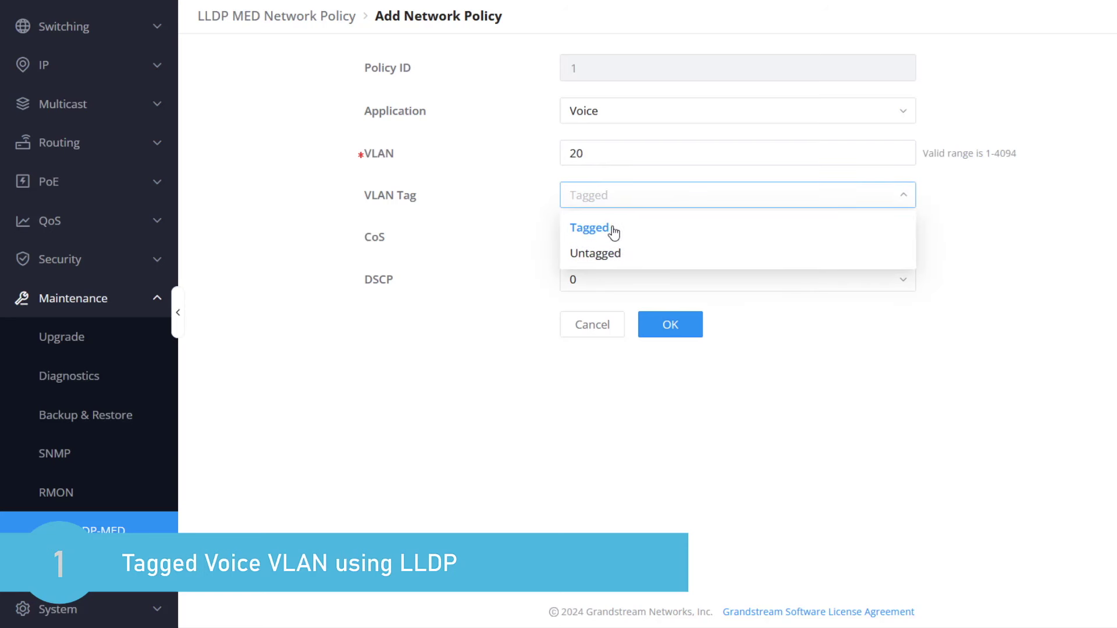
pyautogui.click(611, 230)
pyautogui.click(611, 245)
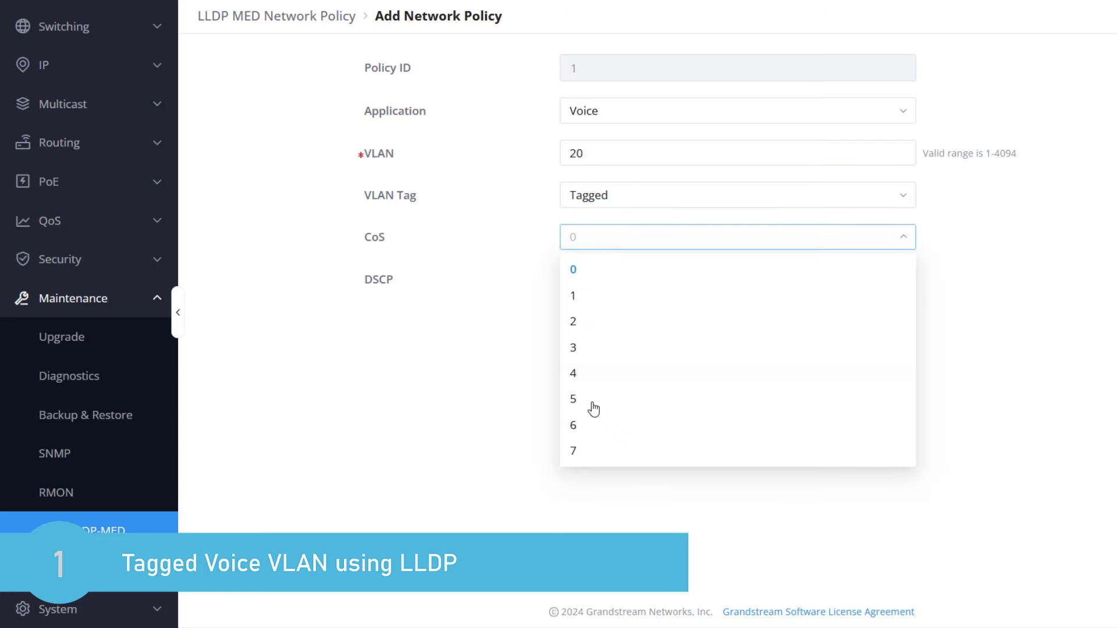
pyautogui.click(591, 427)
pyautogui.click(606, 280)
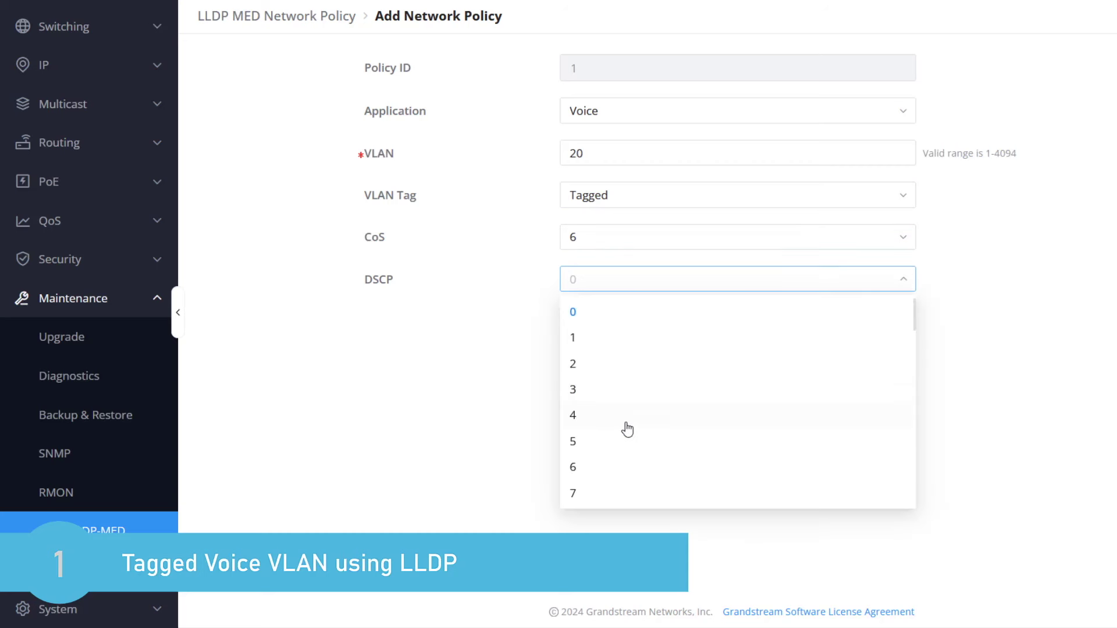
pyautogui.scroll(-15, 624, 429)
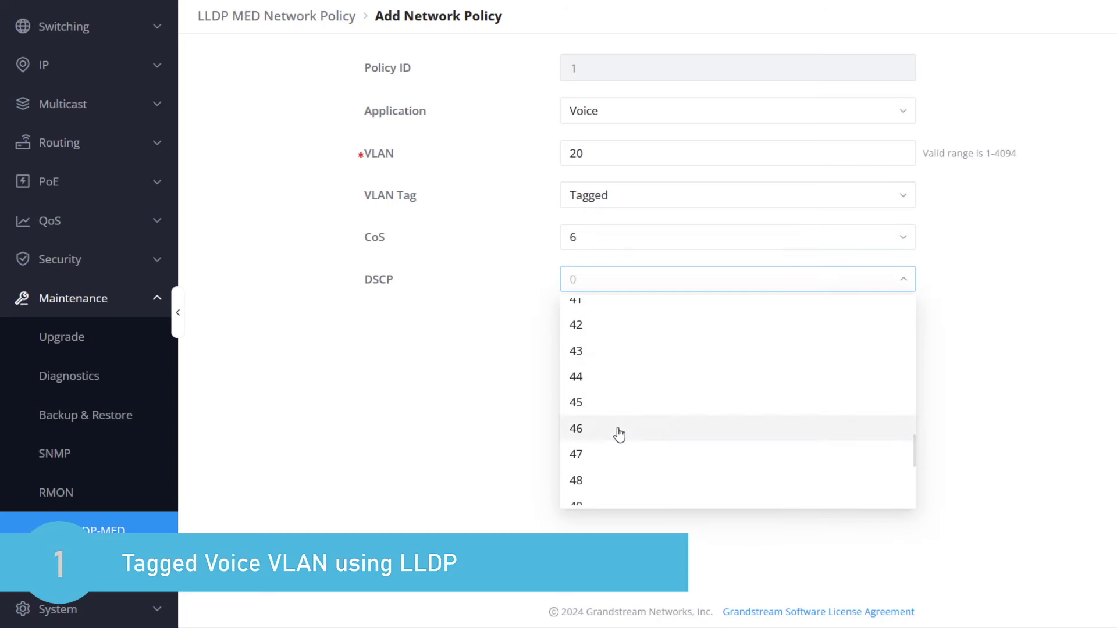
pyautogui.click(617, 430)
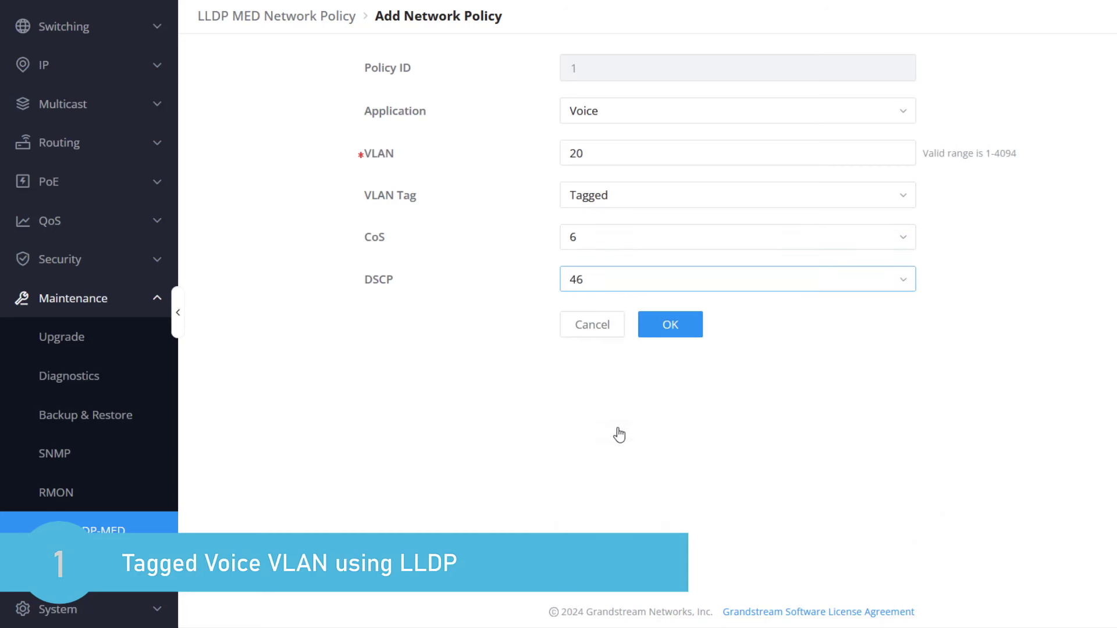
pyautogui.click(670, 325)
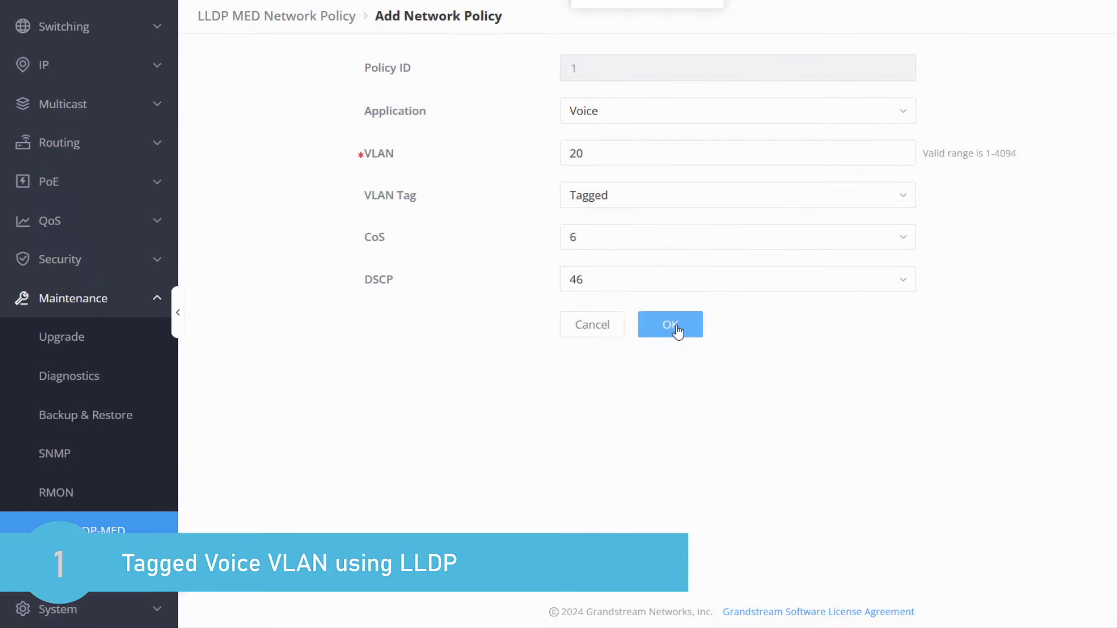
pyautogui.click(562, 53)
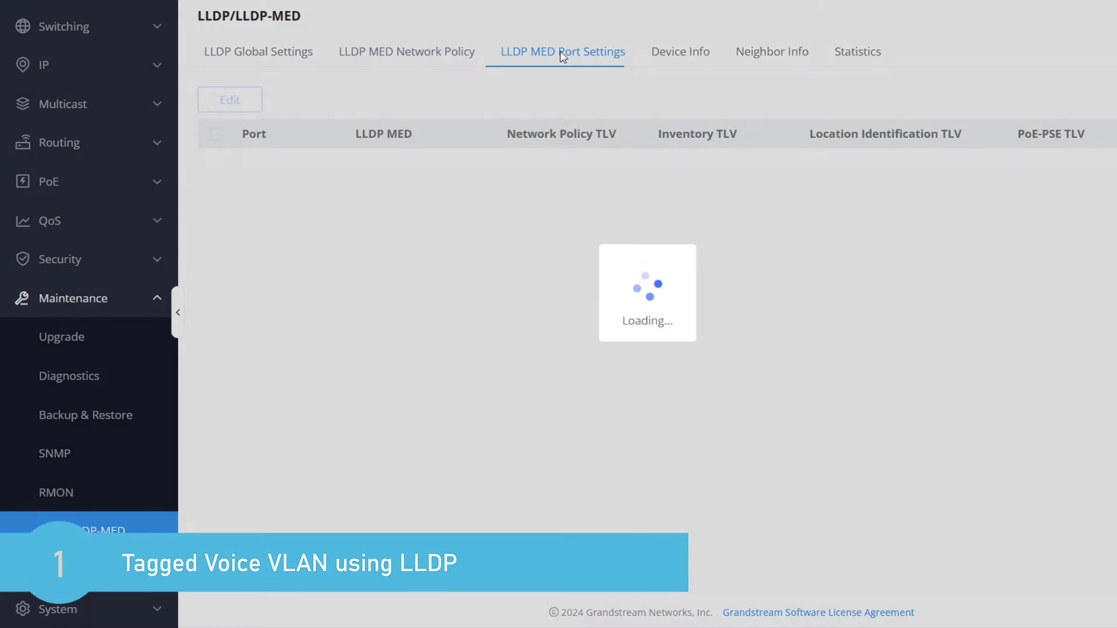
pyautogui.scroll(-3, 568, 325)
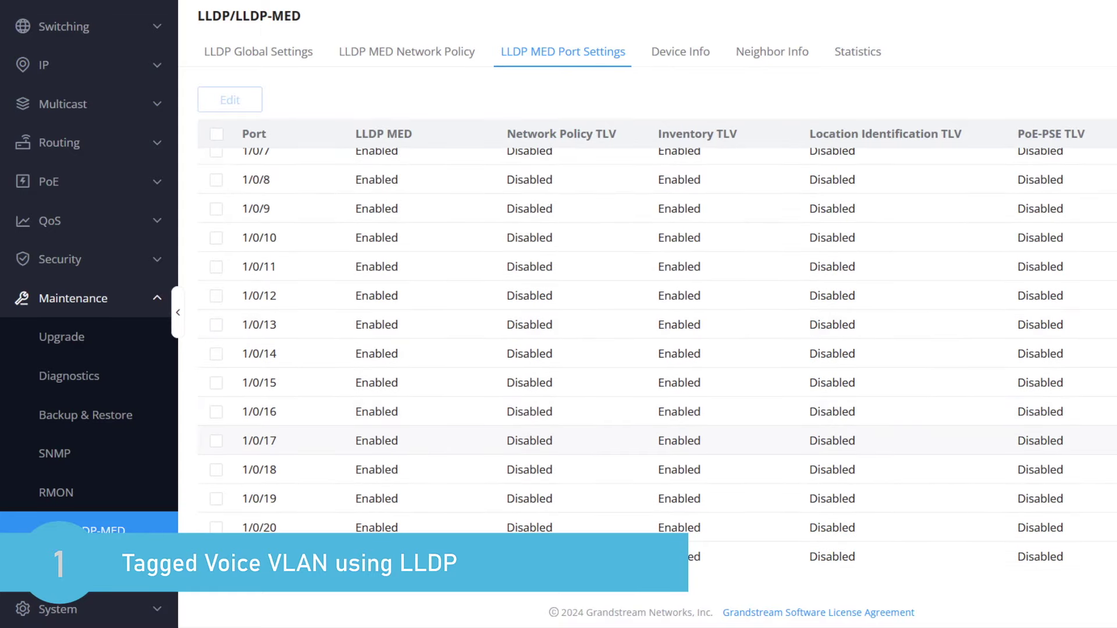
# Step: Enable Network Policy TLV on port 1/0/17 with Voice policy 1, and confirm it shows Enabled
pyautogui.click(1112, 440)
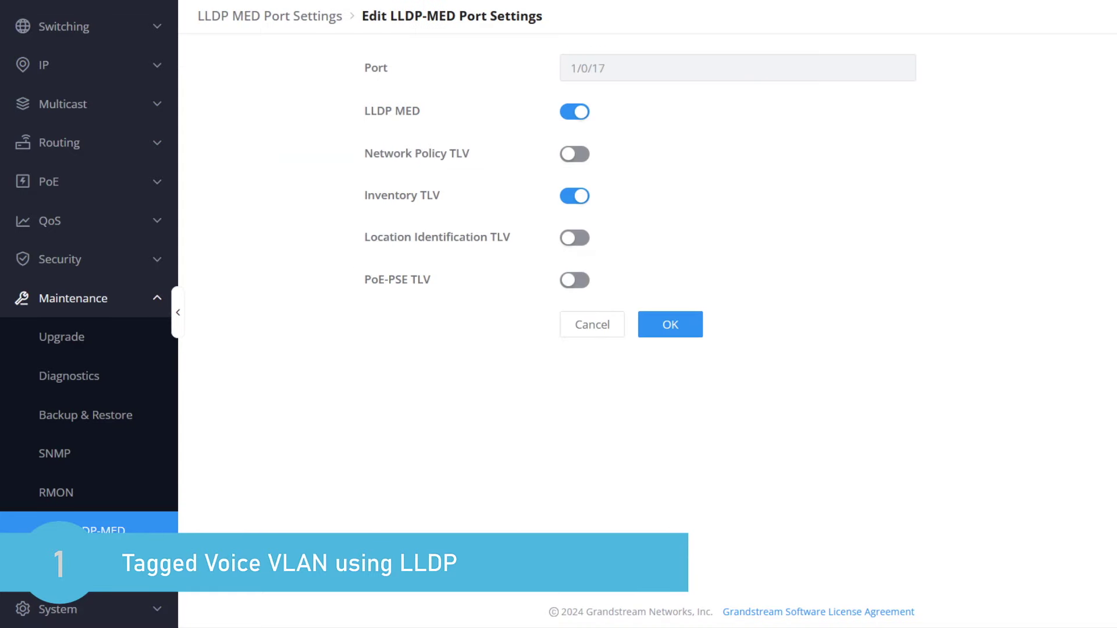
pyautogui.click(575, 154)
pyautogui.click(623, 194)
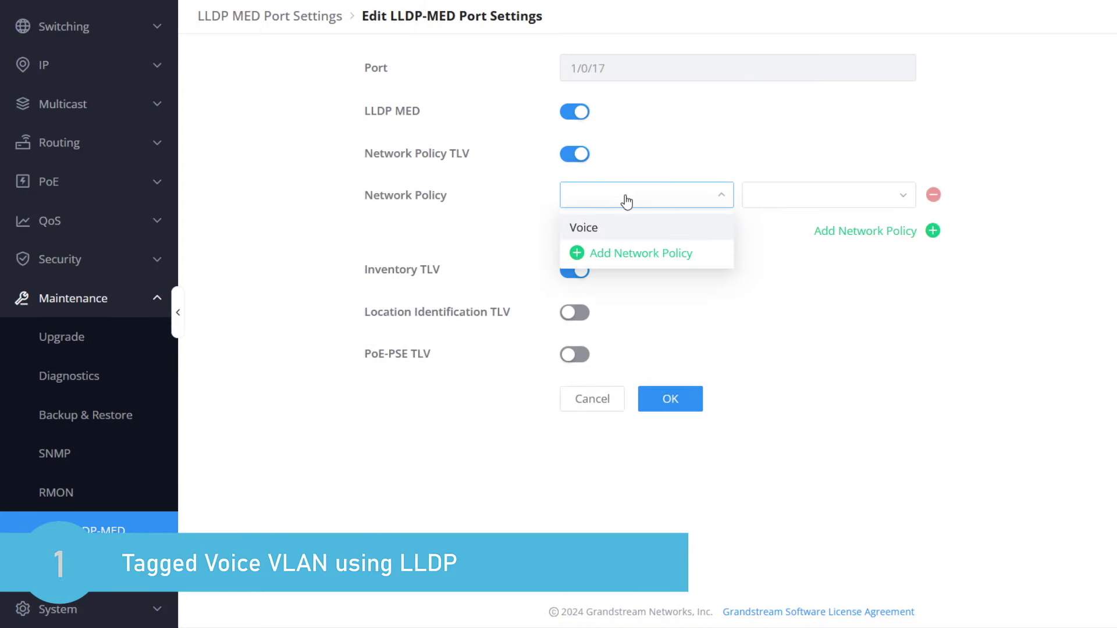
pyautogui.click(616, 235)
pyautogui.click(822, 198)
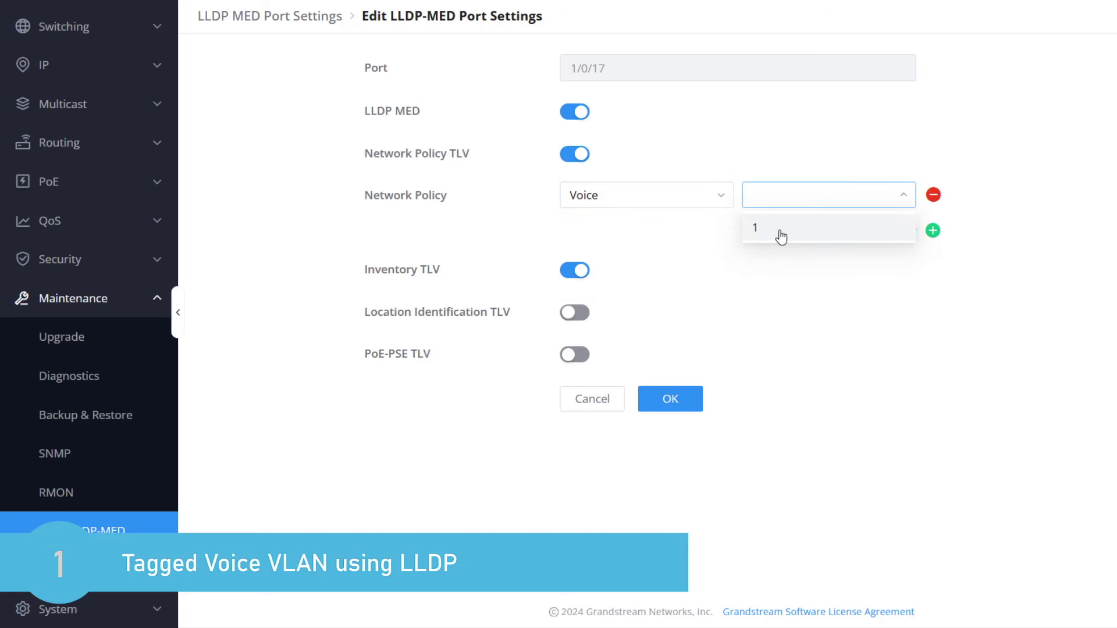
pyautogui.click(781, 237)
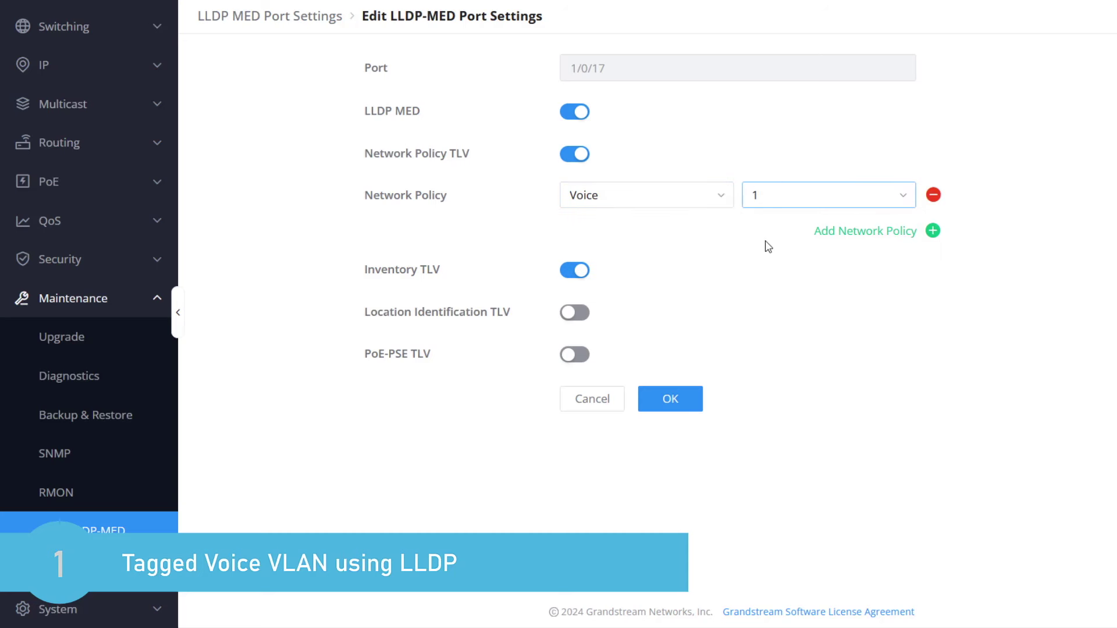
pyautogui.click(674, 402)
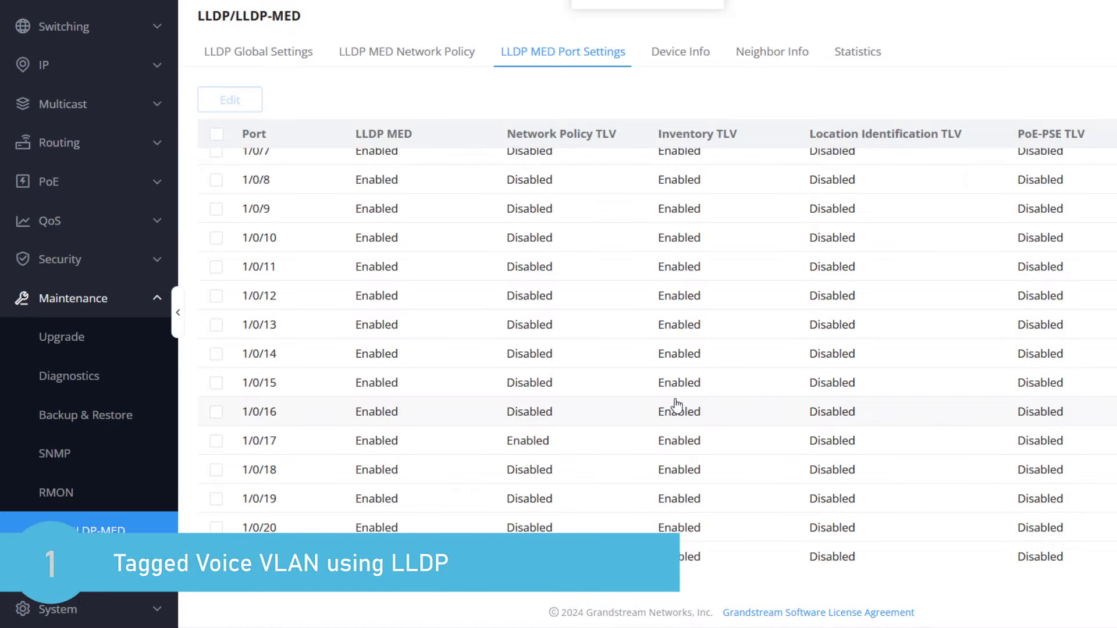
pyautogui.scroll(-3, 677, 404)
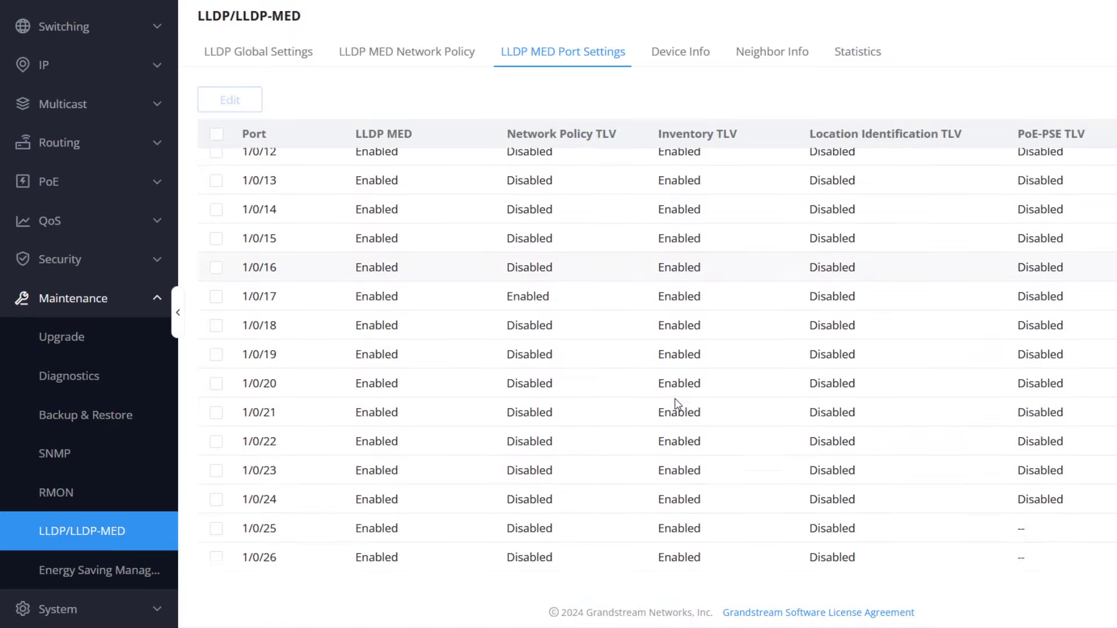
pyautogui.scroll(3, 677, 403)
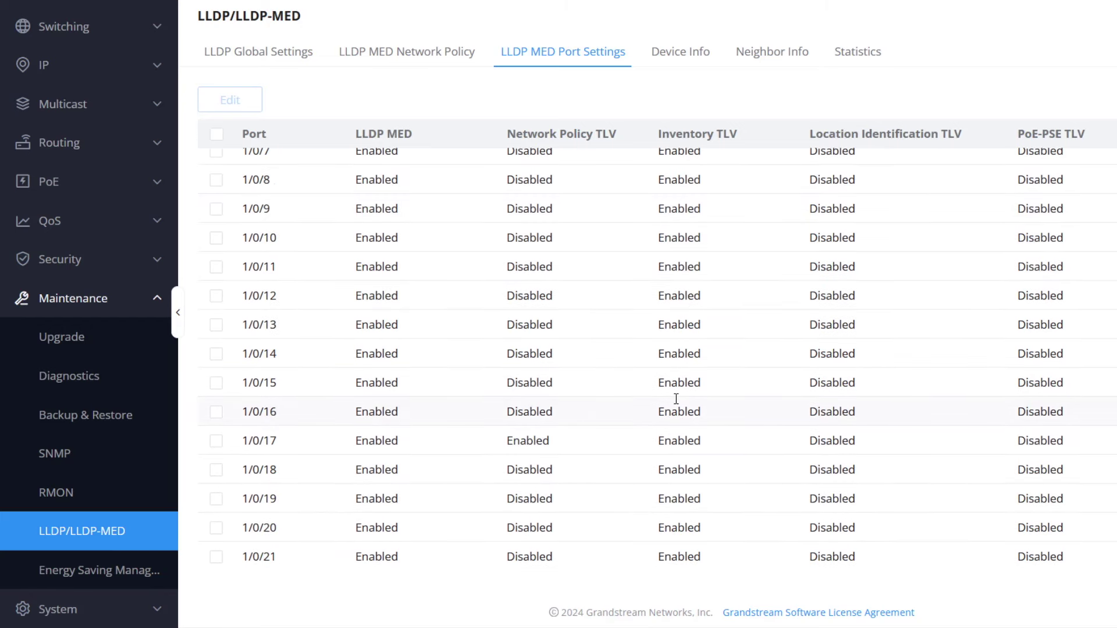
pyautogui.moveTo(570, 447); pyautogui.dragTo(500, 445)
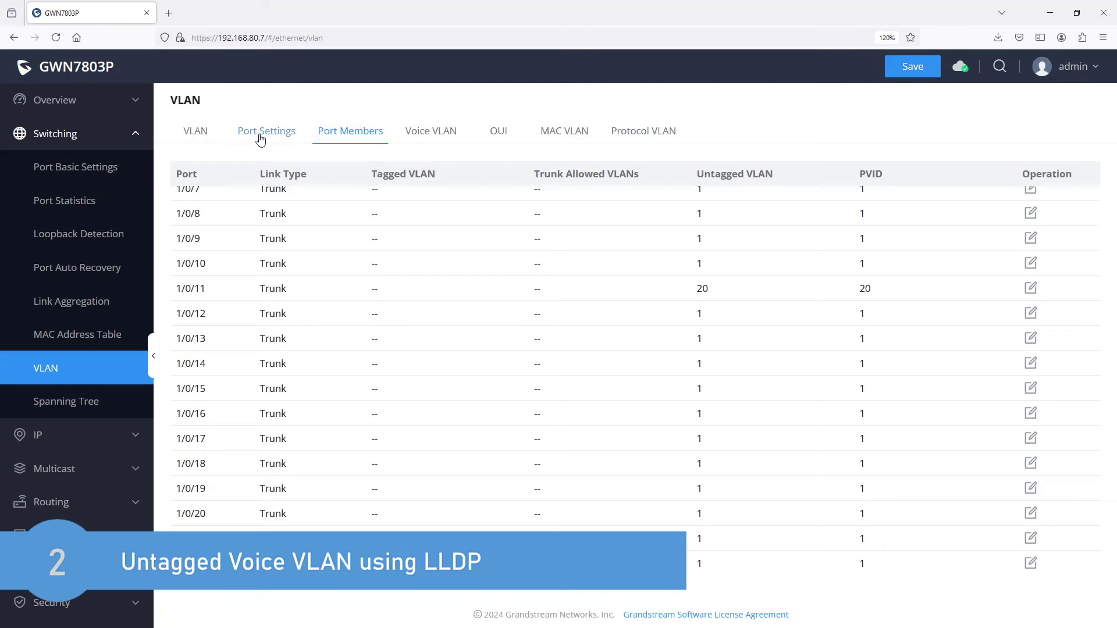
# Step: Change port 1/0/17's VLAN link type from Trunk to Hybrid
pyautogui.click(256, 133)
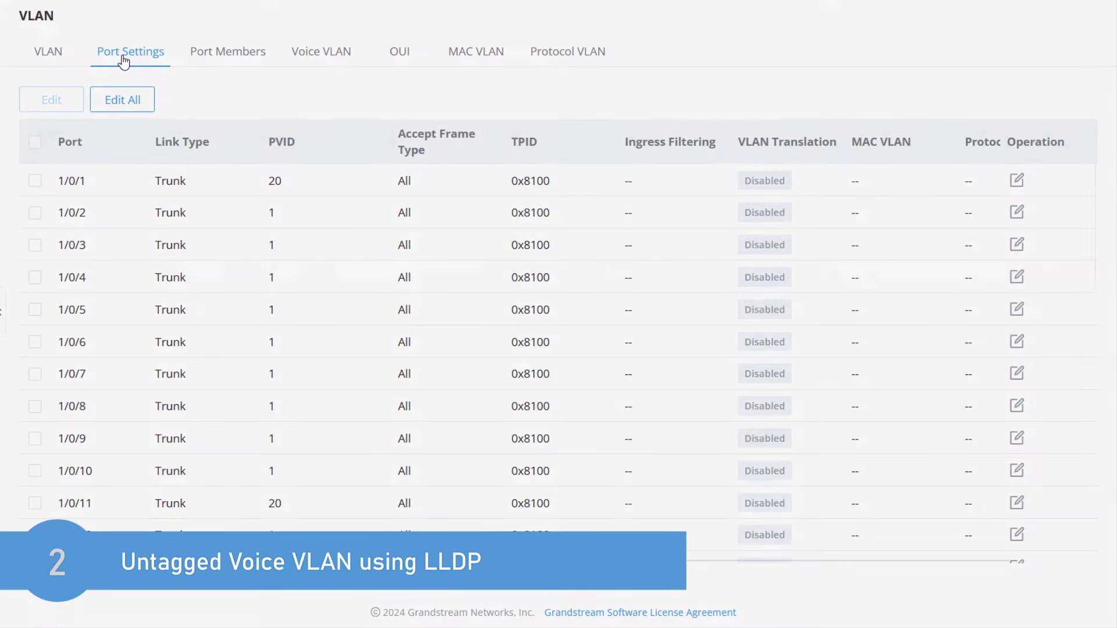
pyautogui.scroll(-3, 377, 440)
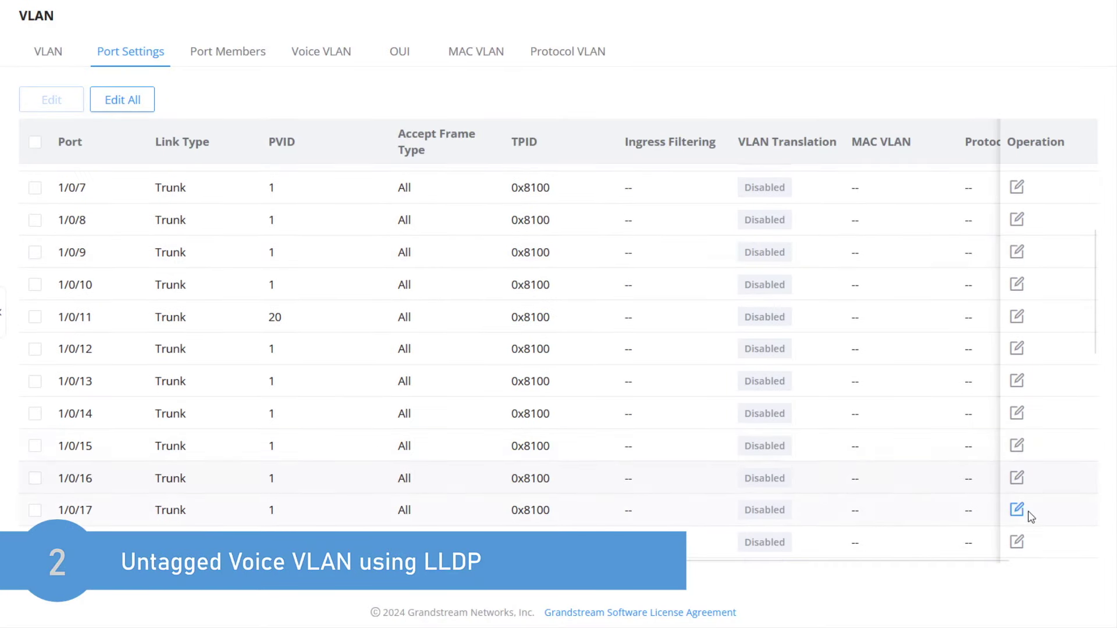
pyautogui.click(1018, 512)
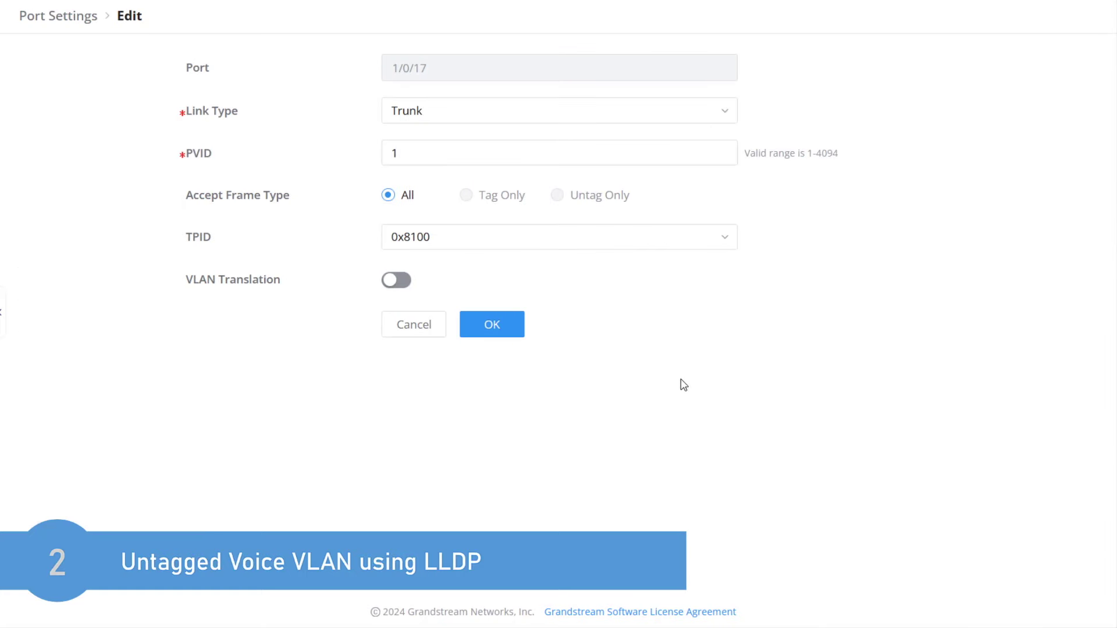
pyautogui.click(449, 114)
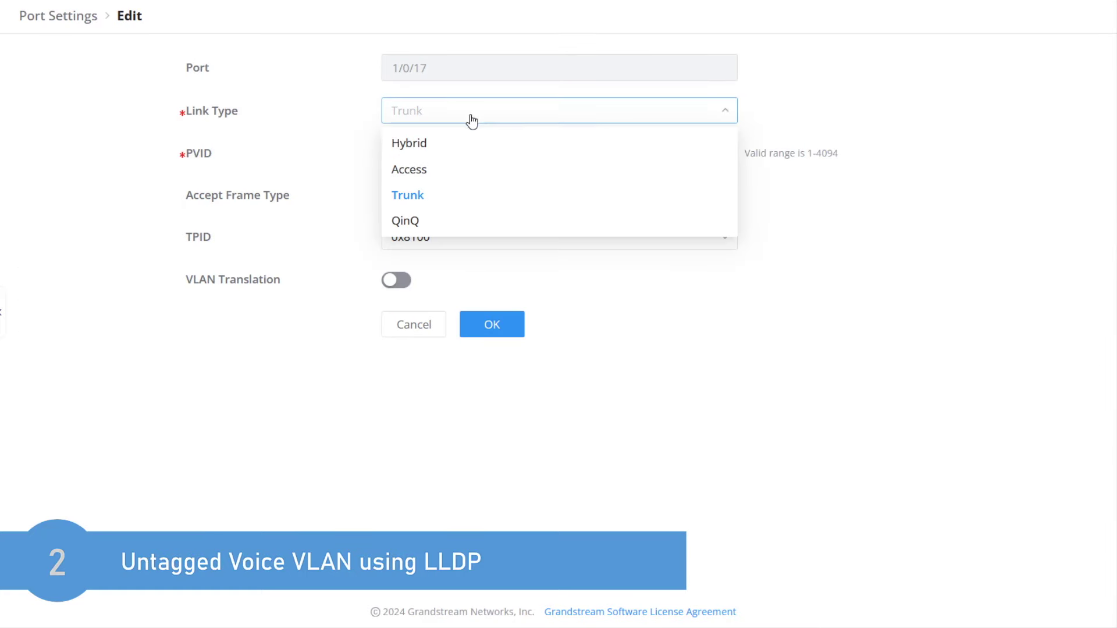
pyautogui.click(484, 157)
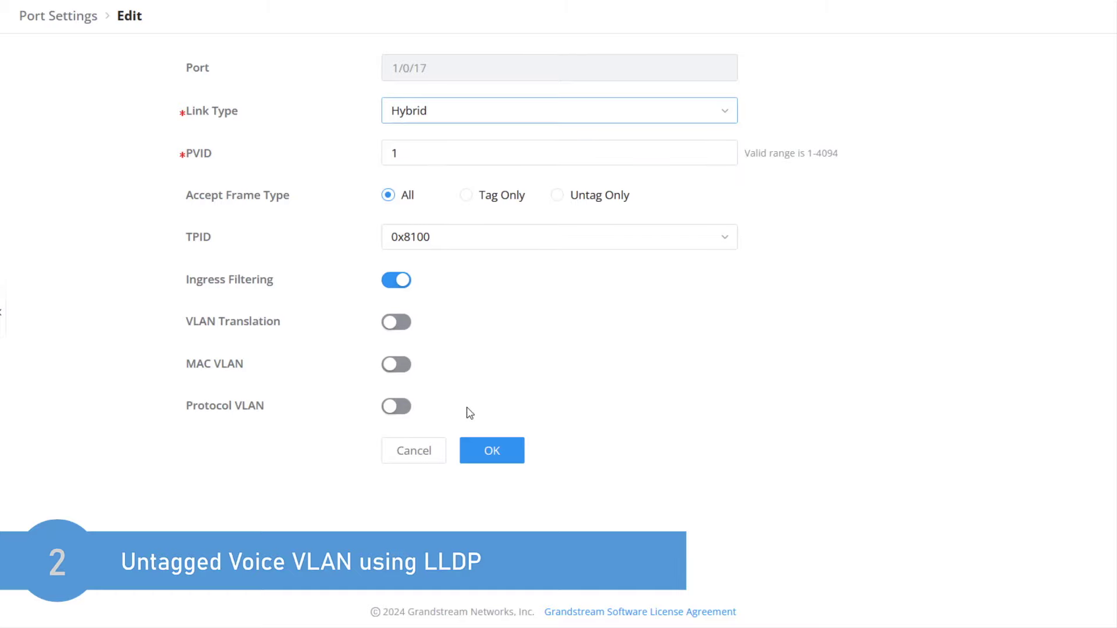
pyautogui.click(500, 453)
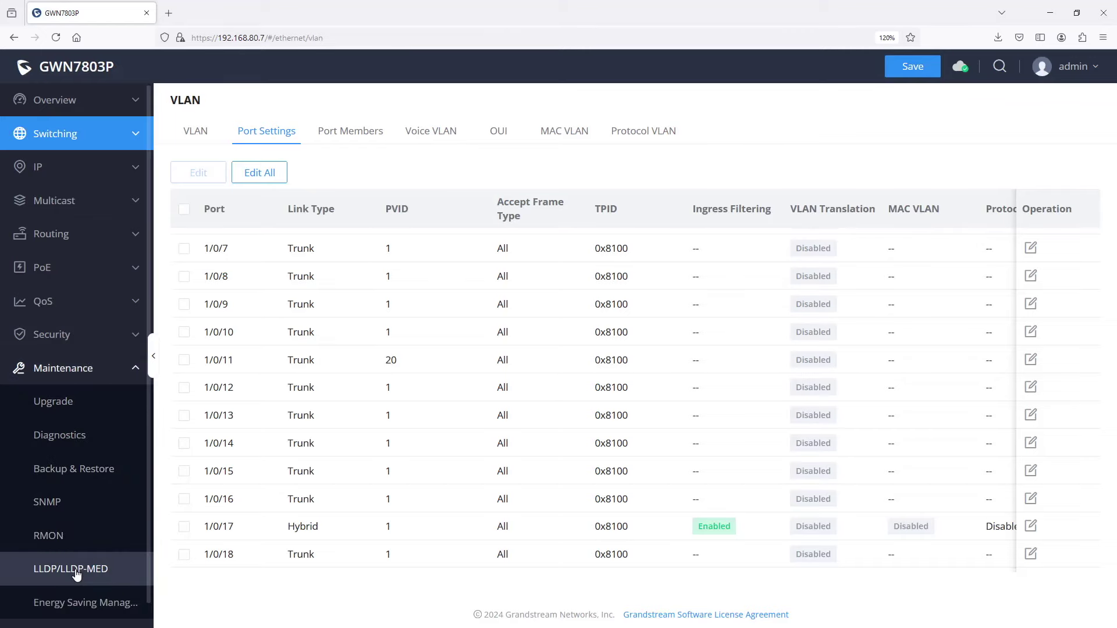
# Step: Start a new LLDP-MED voice policy on VLAN 20 set to Untagged
pyautogui.click(72, 568)
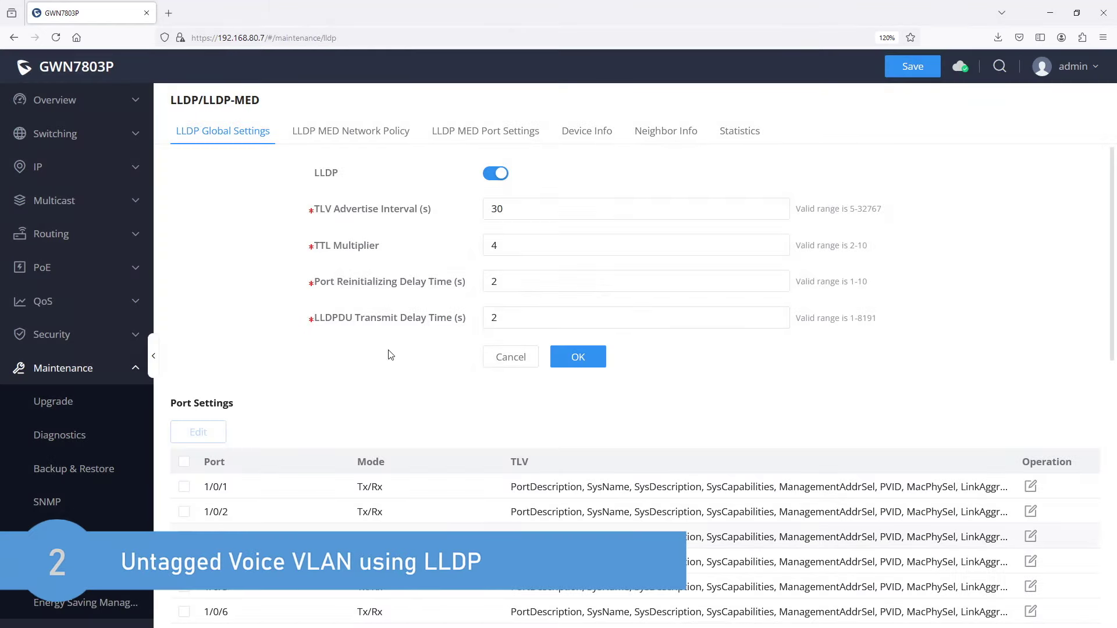
pyautogui.click(332, 133)
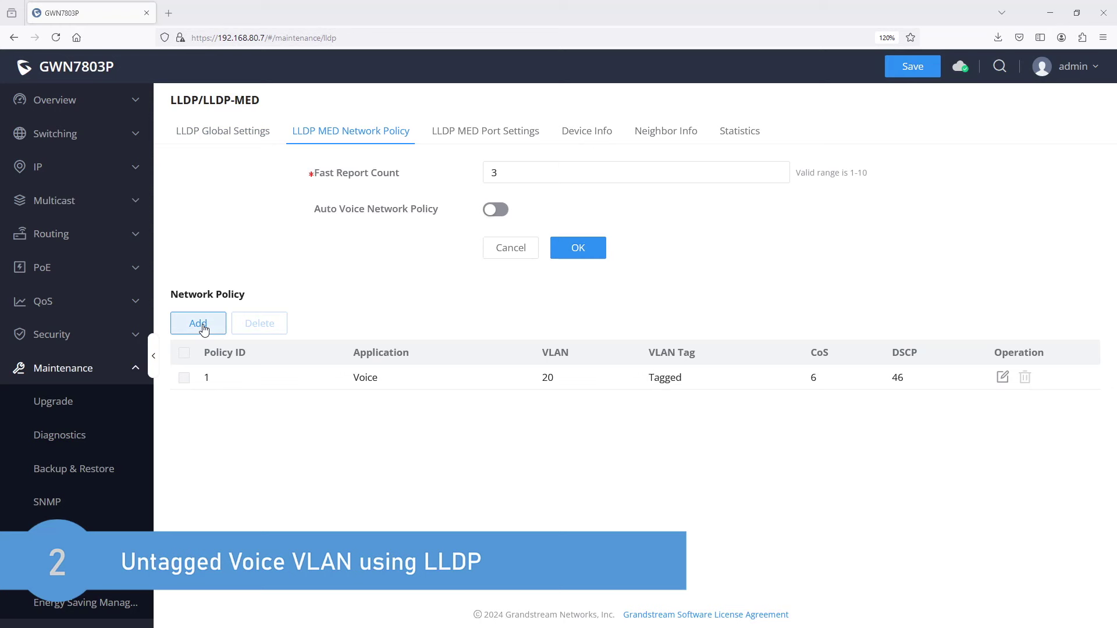
pyautogui.click(192, 322)
pyautogui.click(548, 218)
pyautogui.write('20')
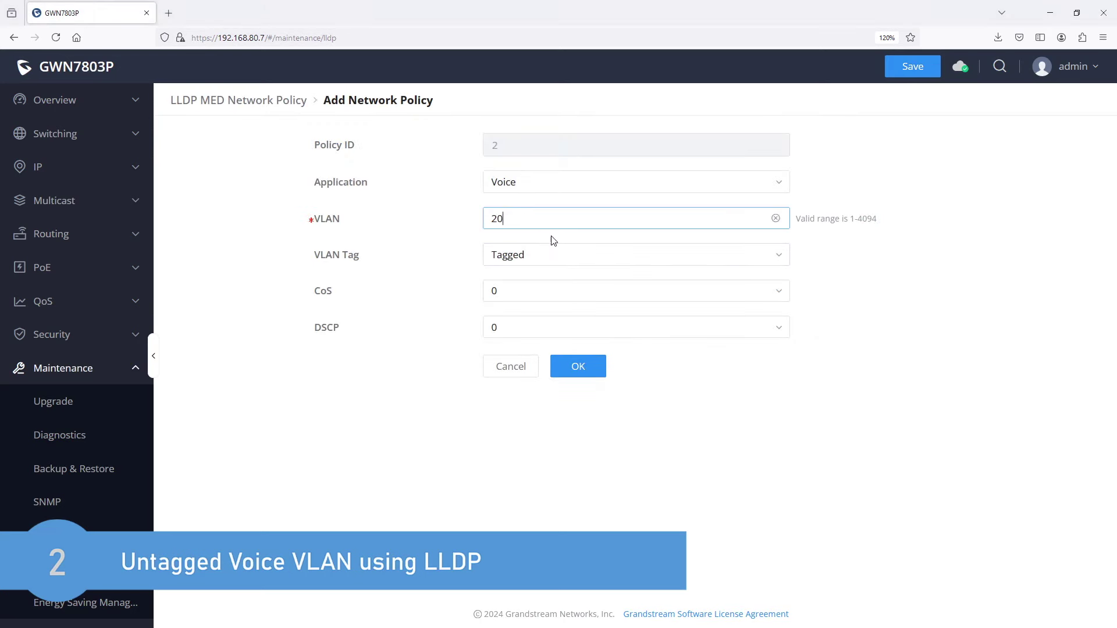
pyautogui.click(550, 254)
pyautogui.click(524, 306)
# Step: Give the untagged policy CoS 6 and DSCP 46, and save it as policy 2
pyautogui.click(521, 296)
pyautogui.click(511, 452)
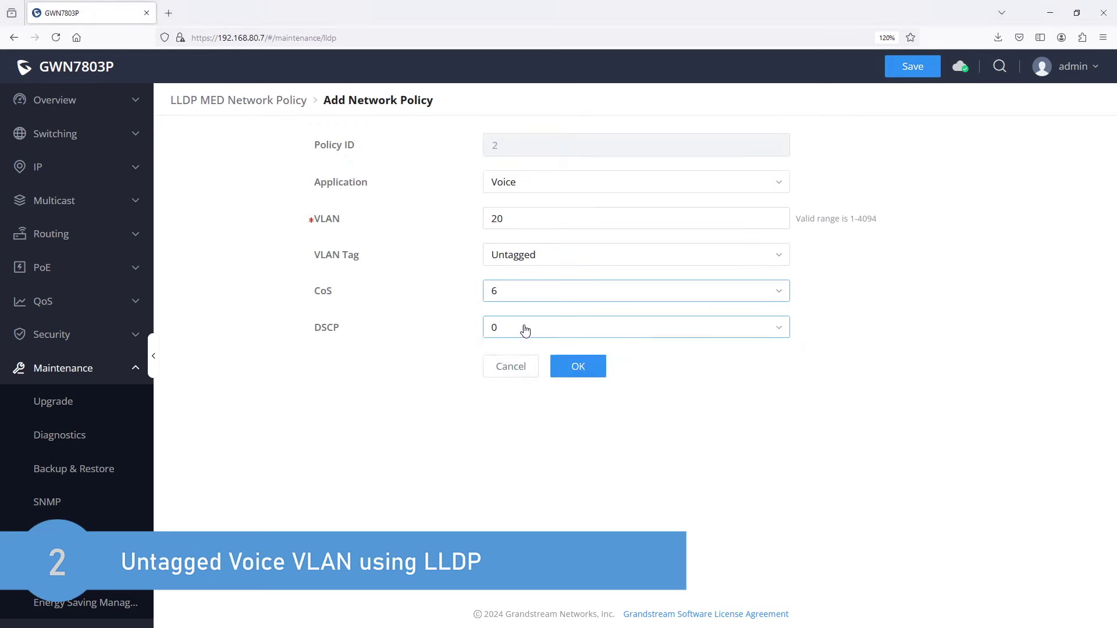
pyautogui.click(524, 326)
pyautogui.scroll(-10, 536, 456)
pyautogui.click(526, 478)
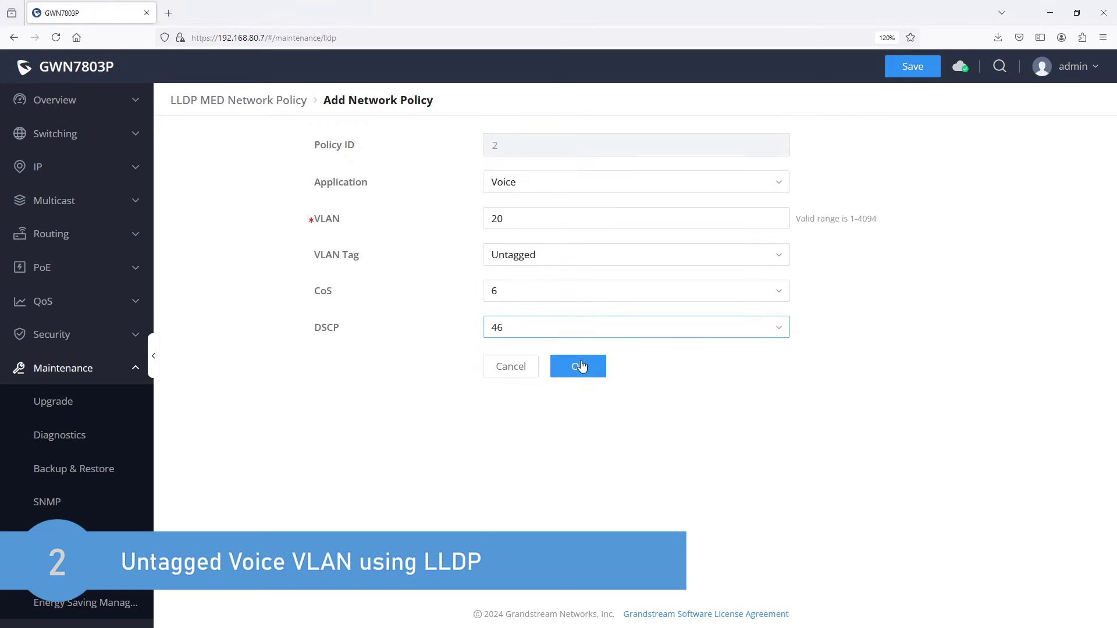
pyautogui.click(578, 367)
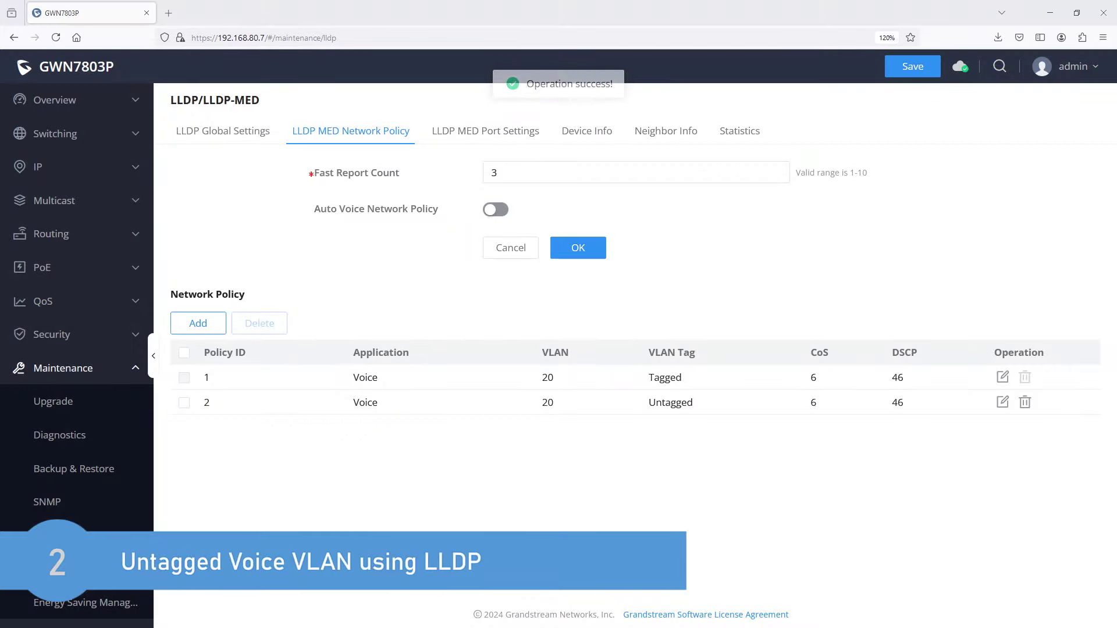
pyautogui.click(492, 133)
pyautogui.scroll(-3, 509, 429)
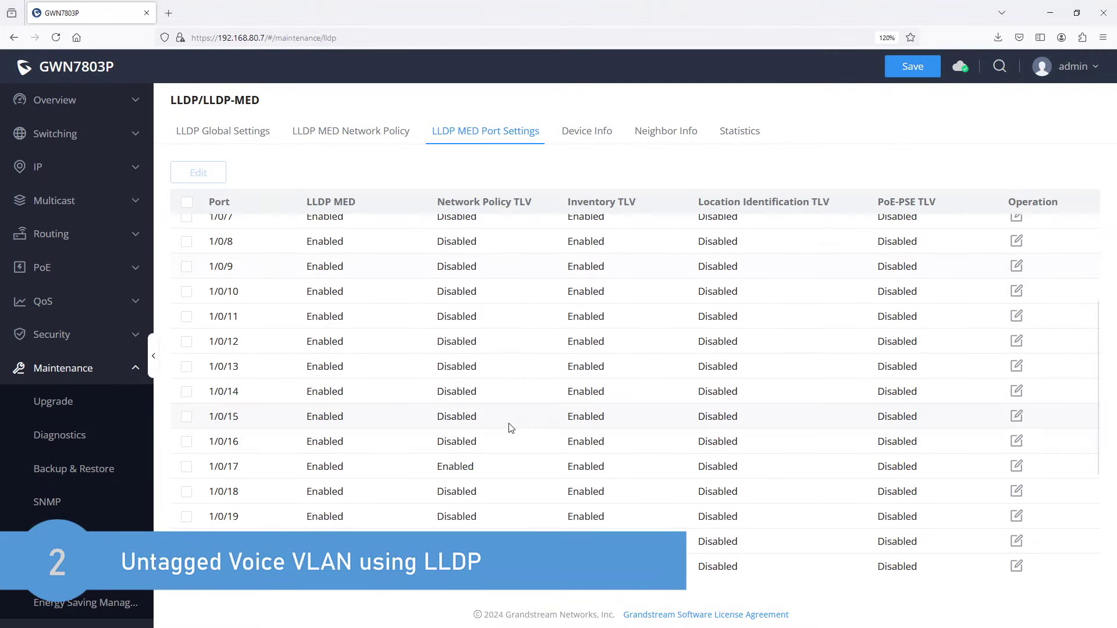
# Step: Switch port 1/0/17's Voice network policy to policy 2
pyautogui.click(1014, 466)
pyautogui.click(665, 257)
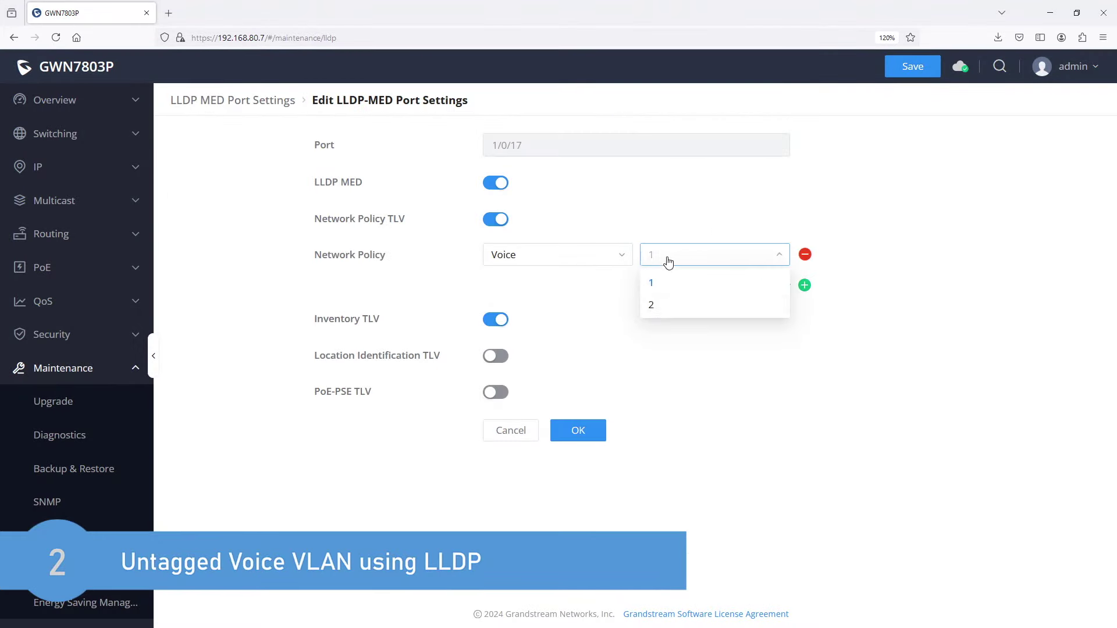
pyautogui.click(654, 305)
pyautogui.click(577, 432)
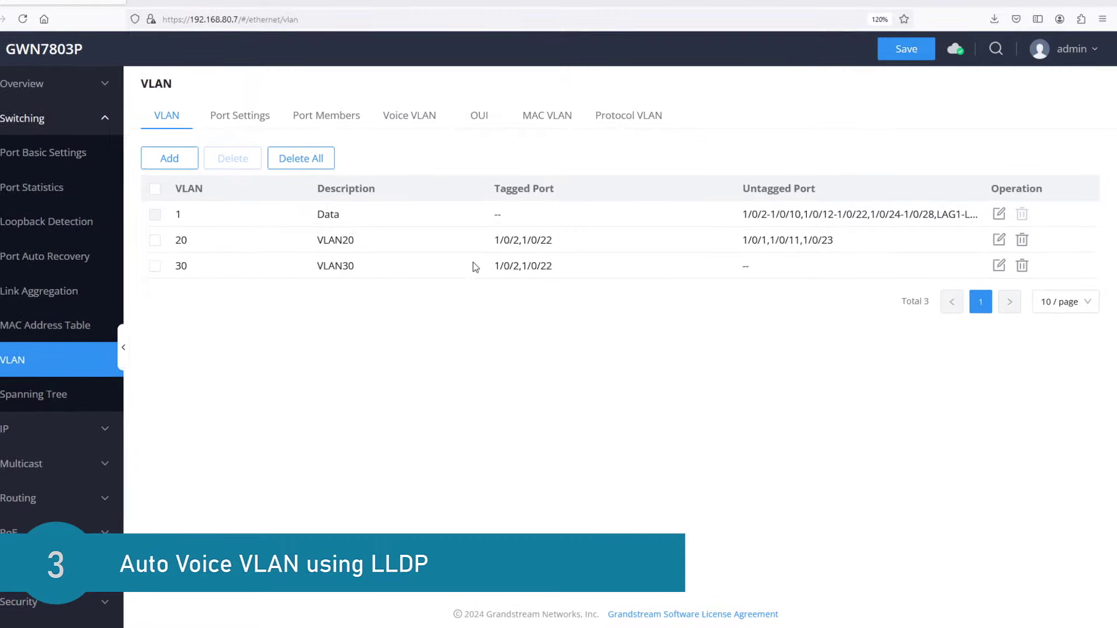
# Step: Enable Auto Voice VLAN on VLAN 20 with CoS/802.1p priority changed from 5 to 6
pyautogui.click(434, 129)
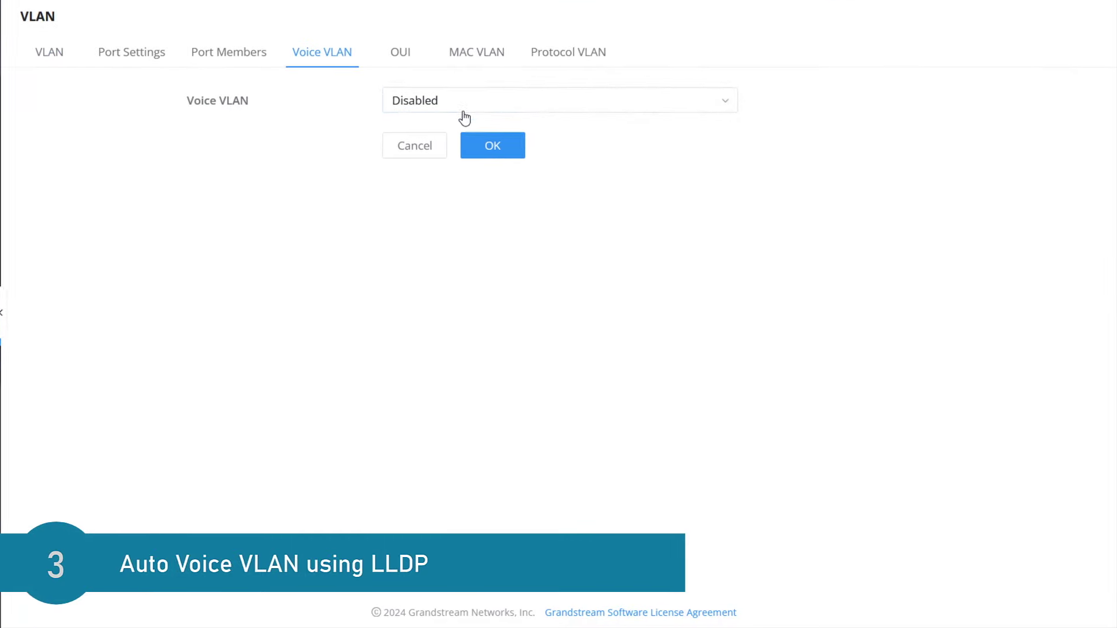
pyautogui.click(471, 113)
pyautogui.click(461, 168)
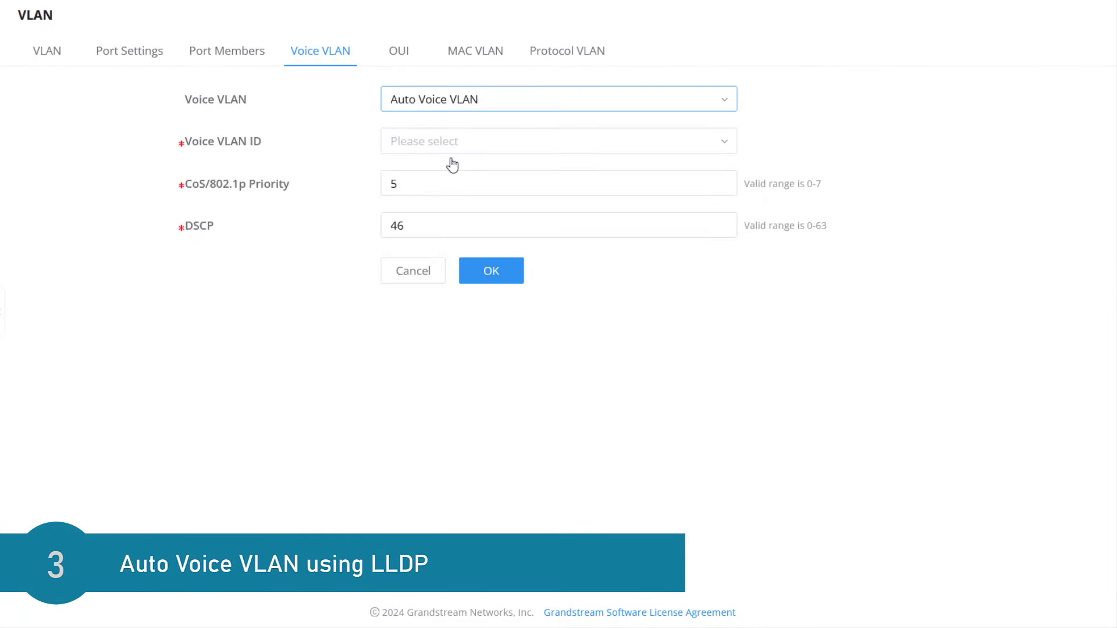
pyautogui.click(445, 144)
pyautogui.click(435, 176)
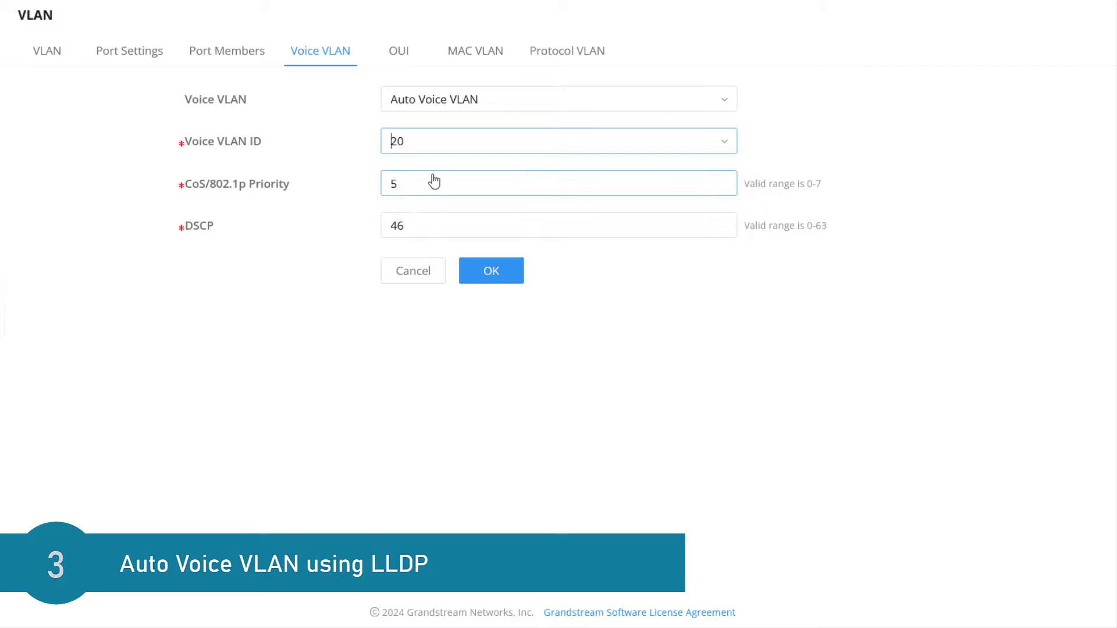
pyautogui.moveTo(429, 185); pyautogui.dragTo(374, 182)
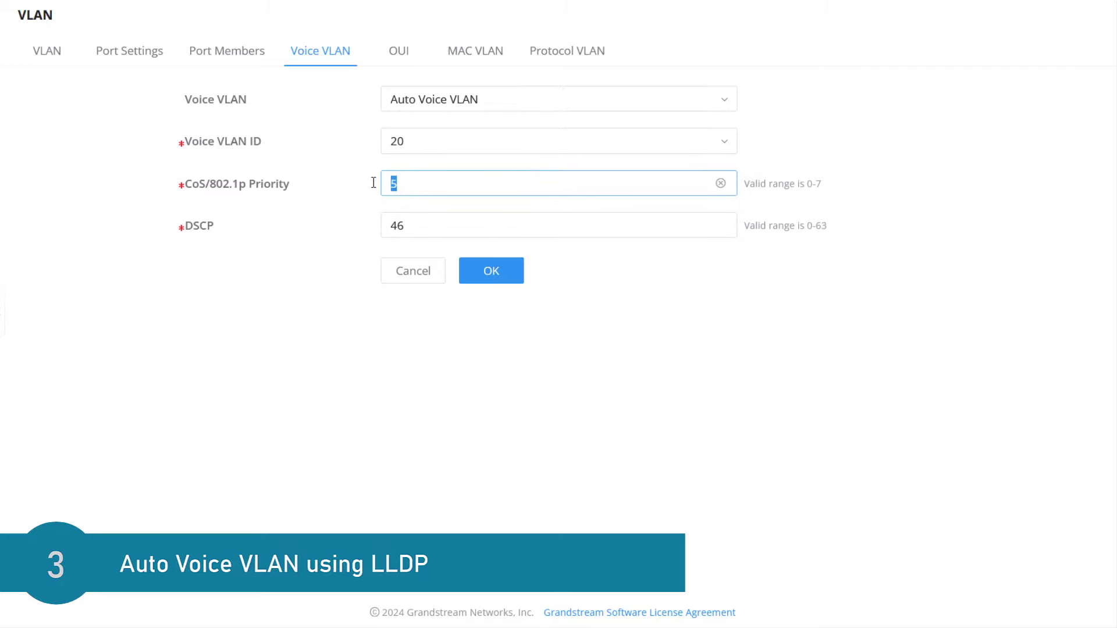
pyautogui.write('6')
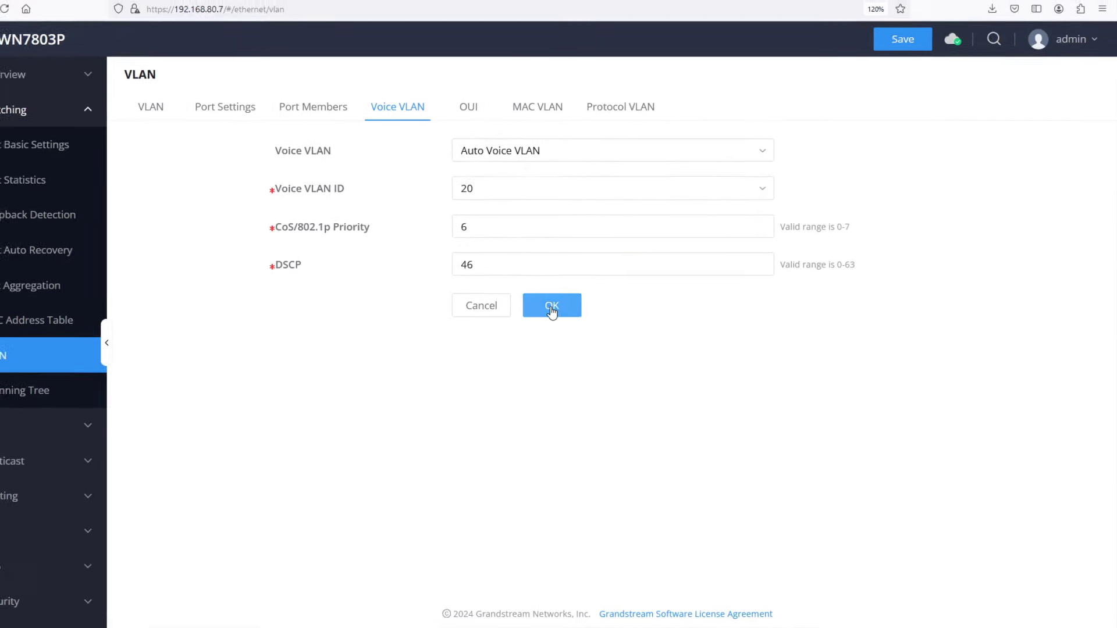
pyautogui.click(551, 308)
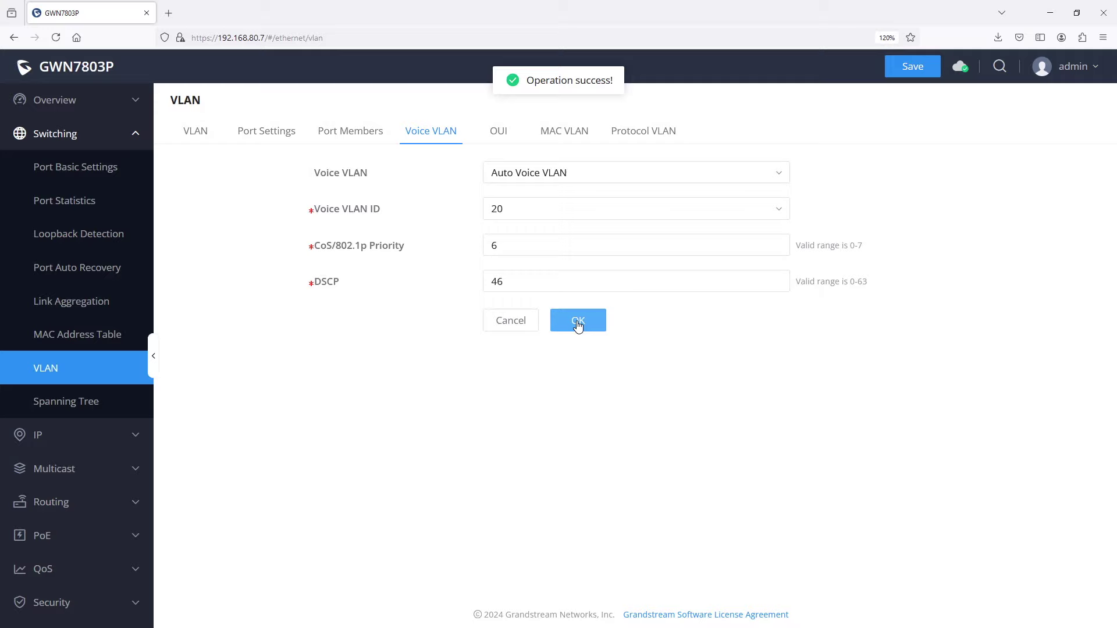
pyautogui.scroll(-1, 82, 560)
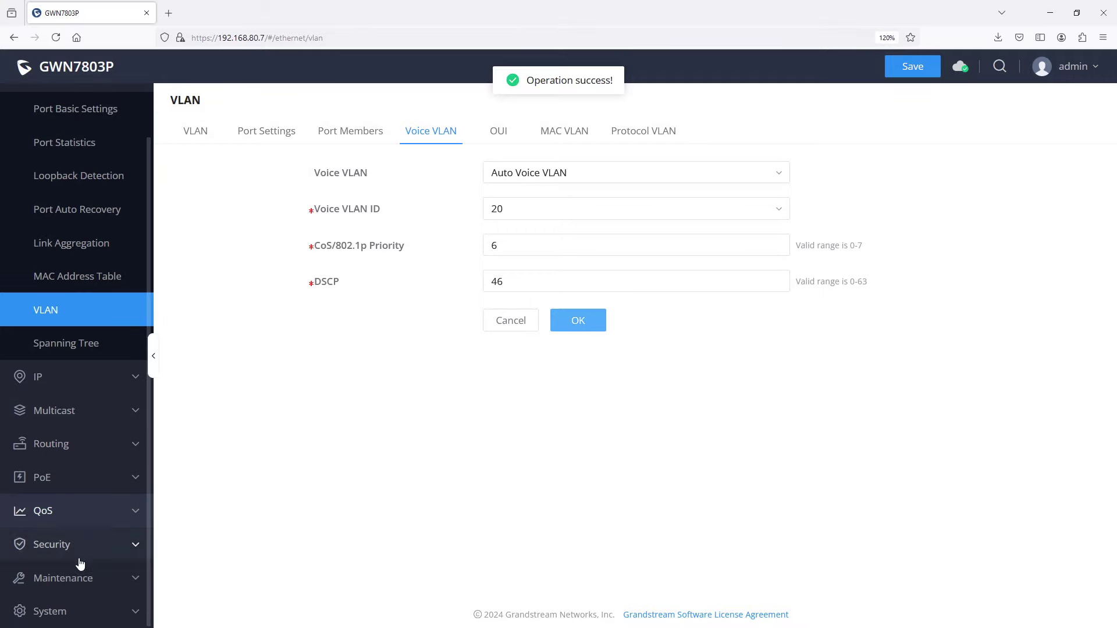
# Step: Turn on Auto Voice Network Policy on the LLDP-MED Network Policy page
pyautogui.click(82, 579)
pyautogui.scroll(-4, 84, 558)
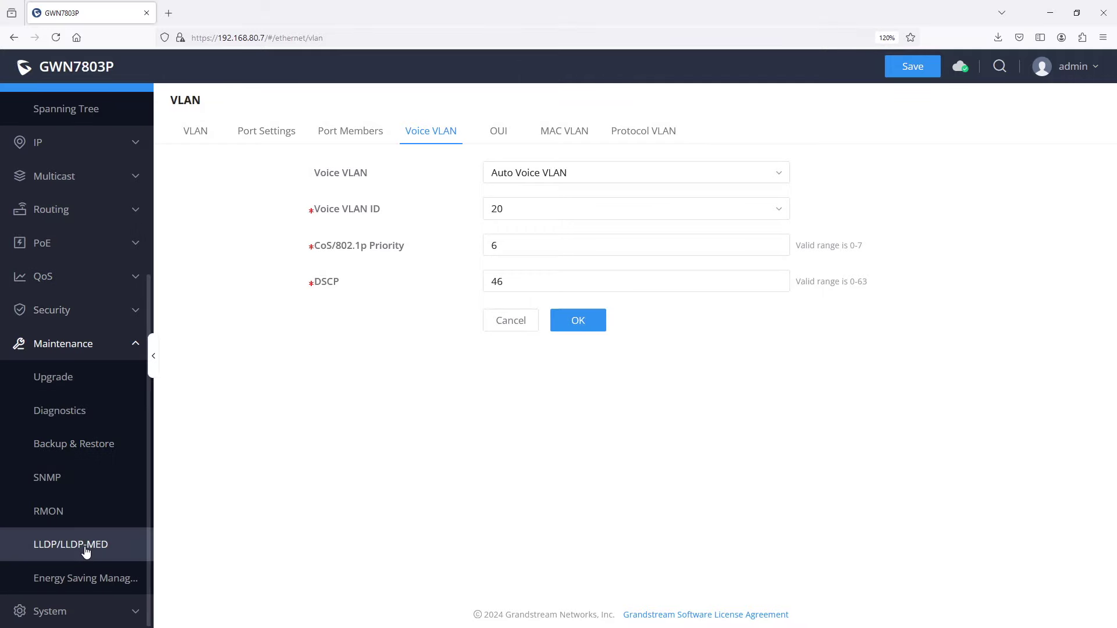
pyautogui.click(86, 545)
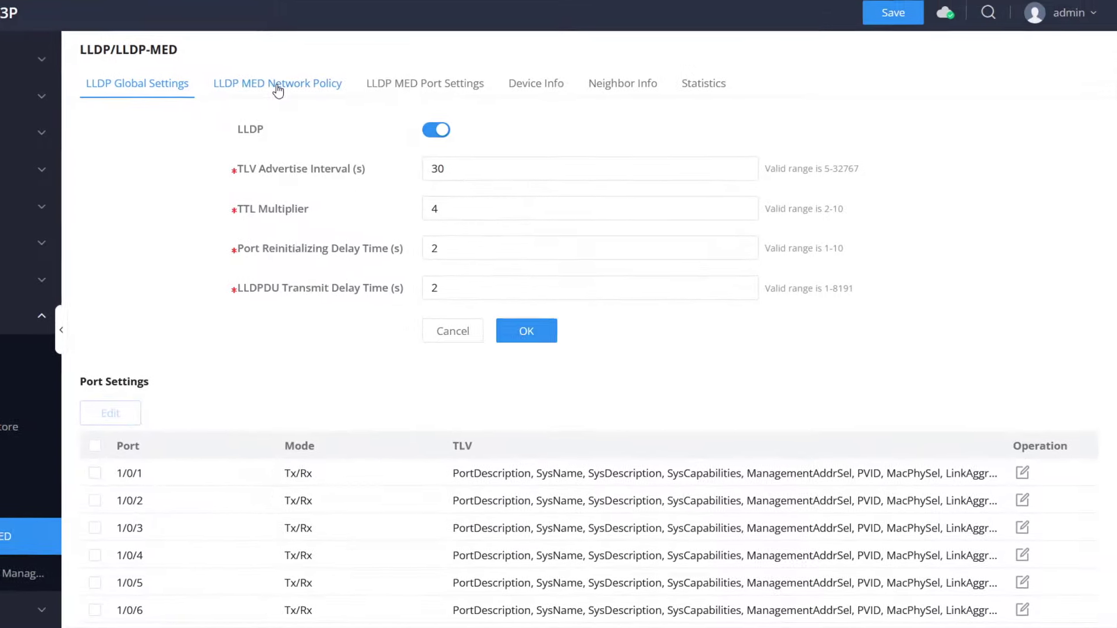
pyautogui.click(276, 85)
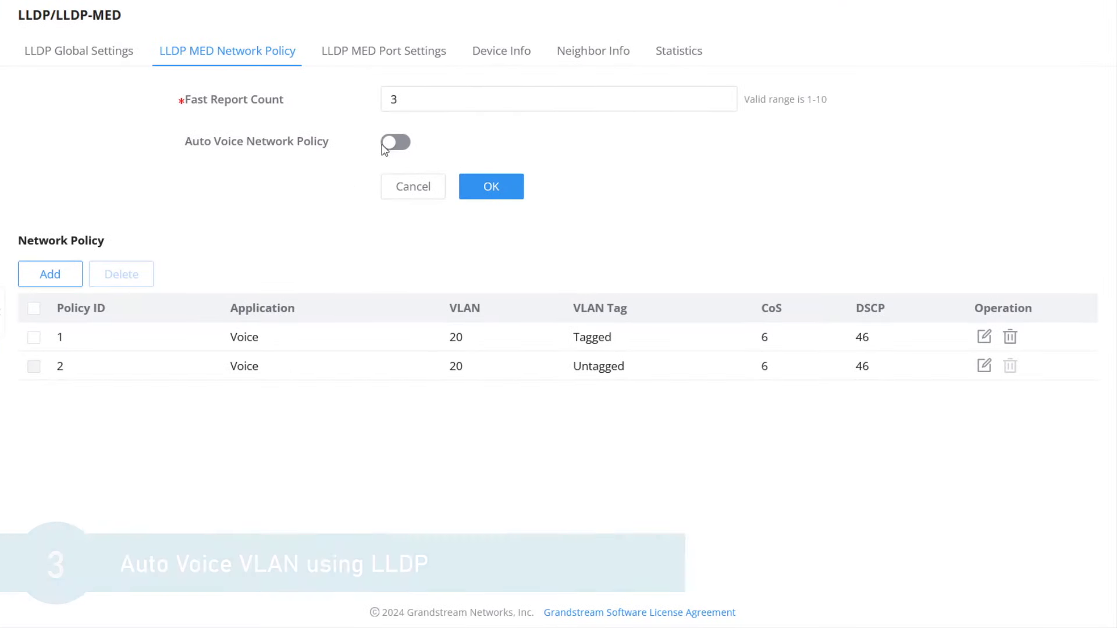
pyautogui.click(404, 146)
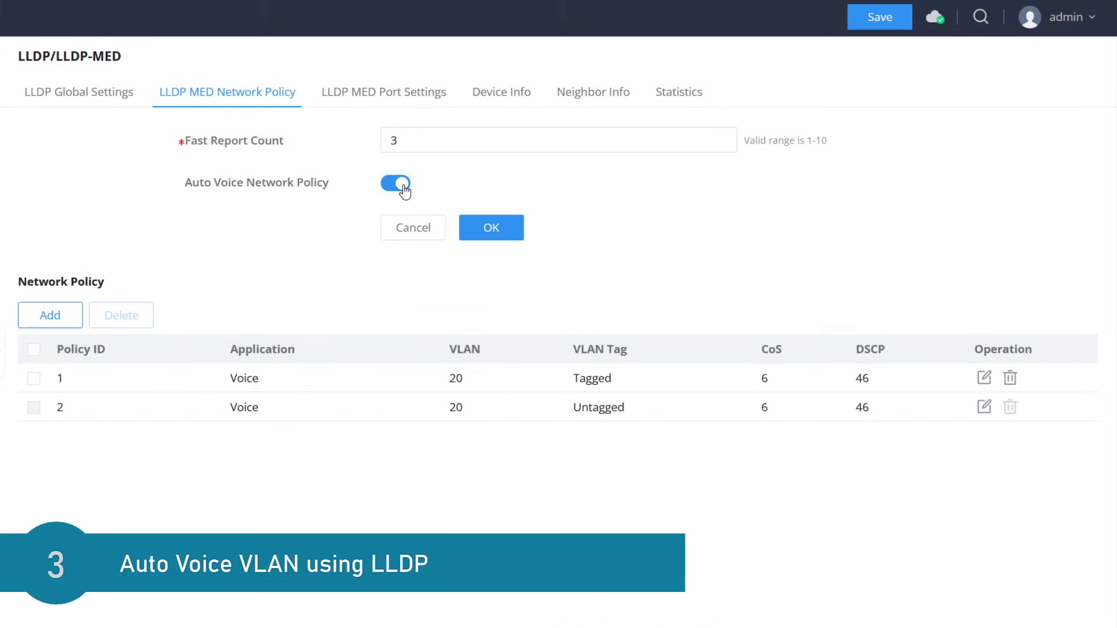
pyautogui.click(489, 229)
# Step: Delete both voice network policies and re-enable Auto Voice Network Policy
pyautogui.scroll(-1, 163, 499)
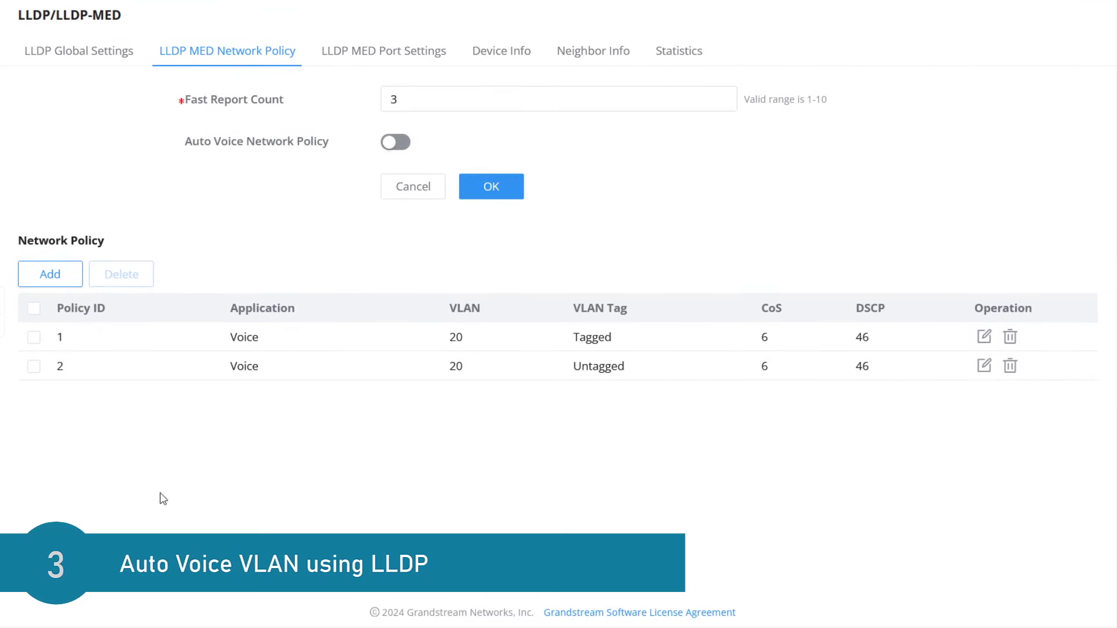
pyautogui.click(35, 309)
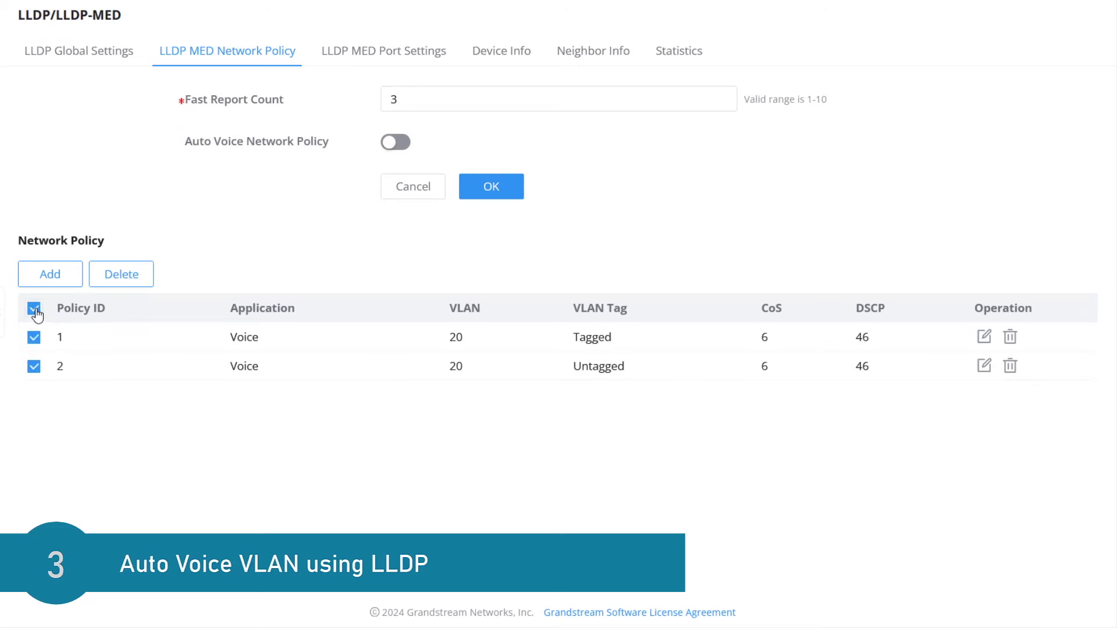
pyautogui.click(122, 278)
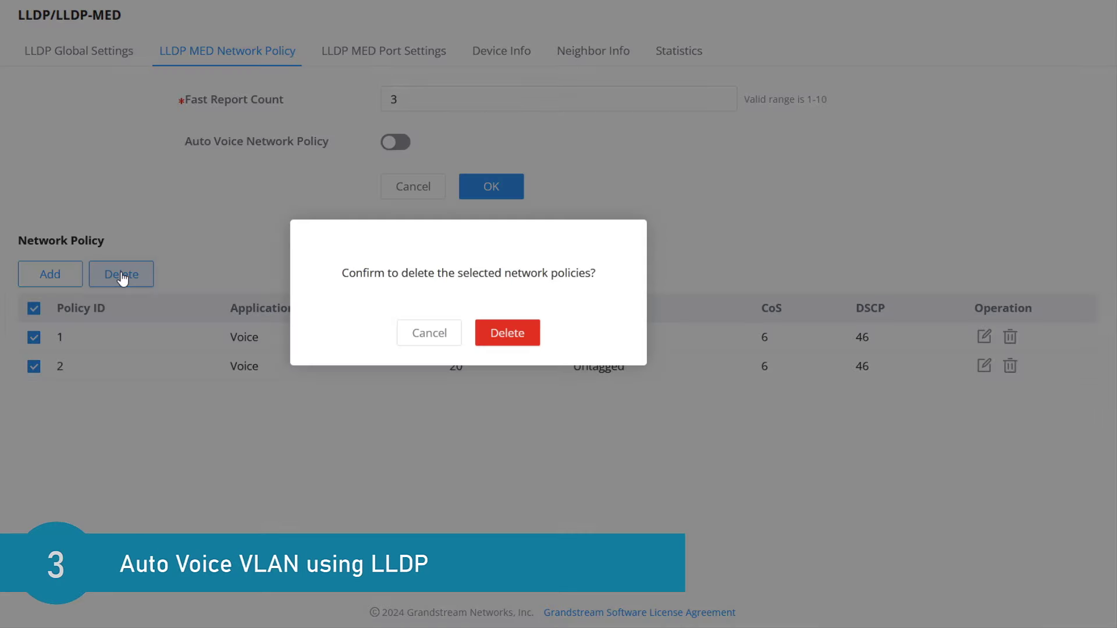
pyautogui.click(524, 332)
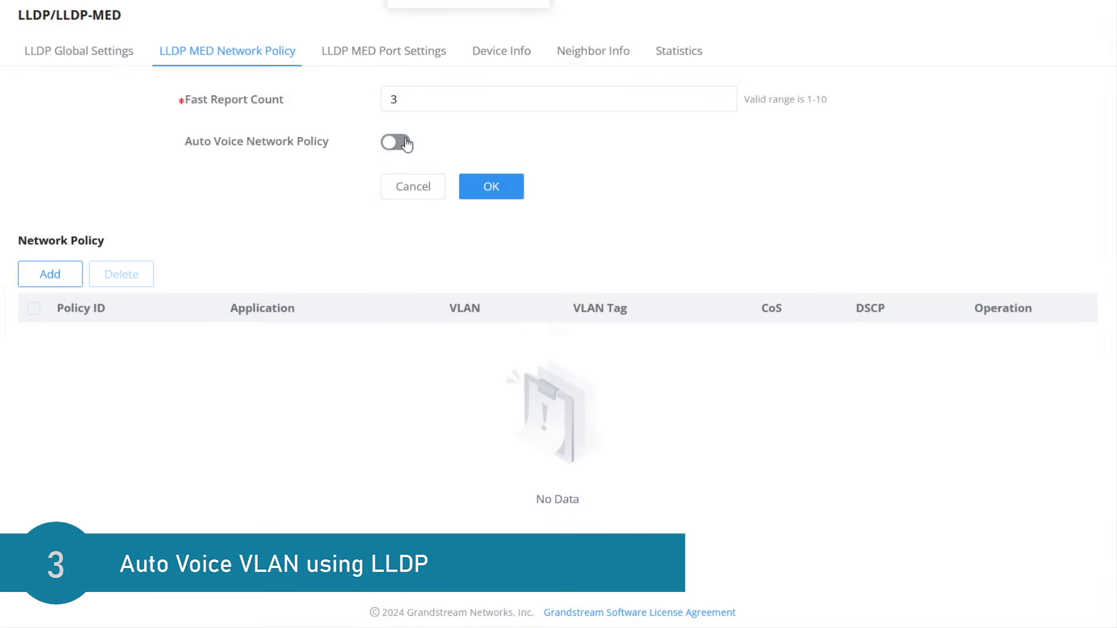
pyautogui.click(401, 143)
pyautogui.click(499, 190)
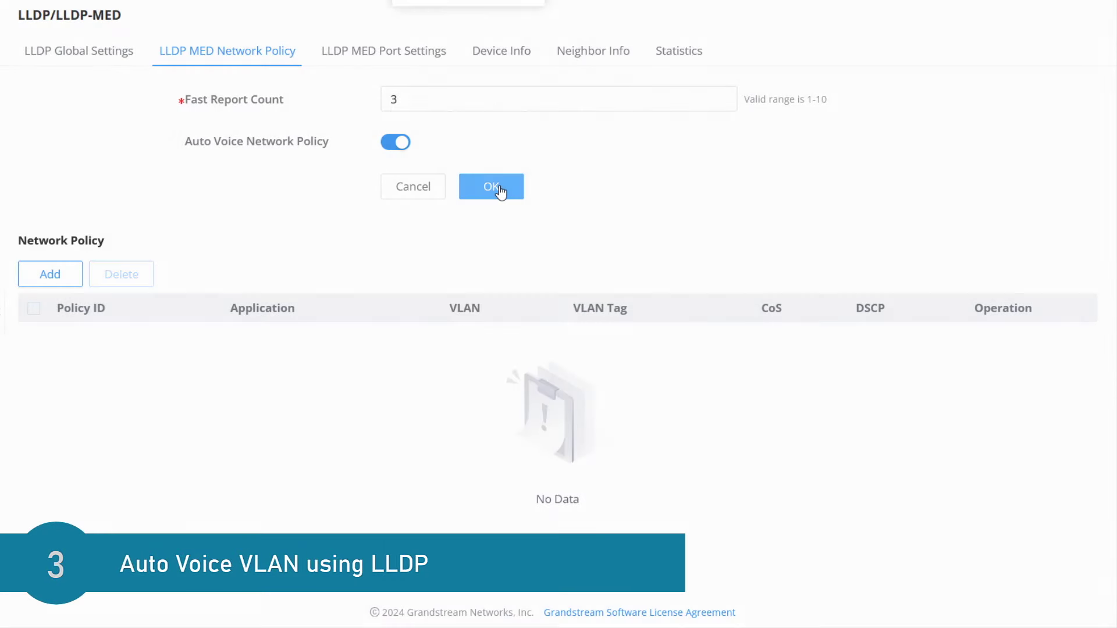
pyautogui.click(46, 277)
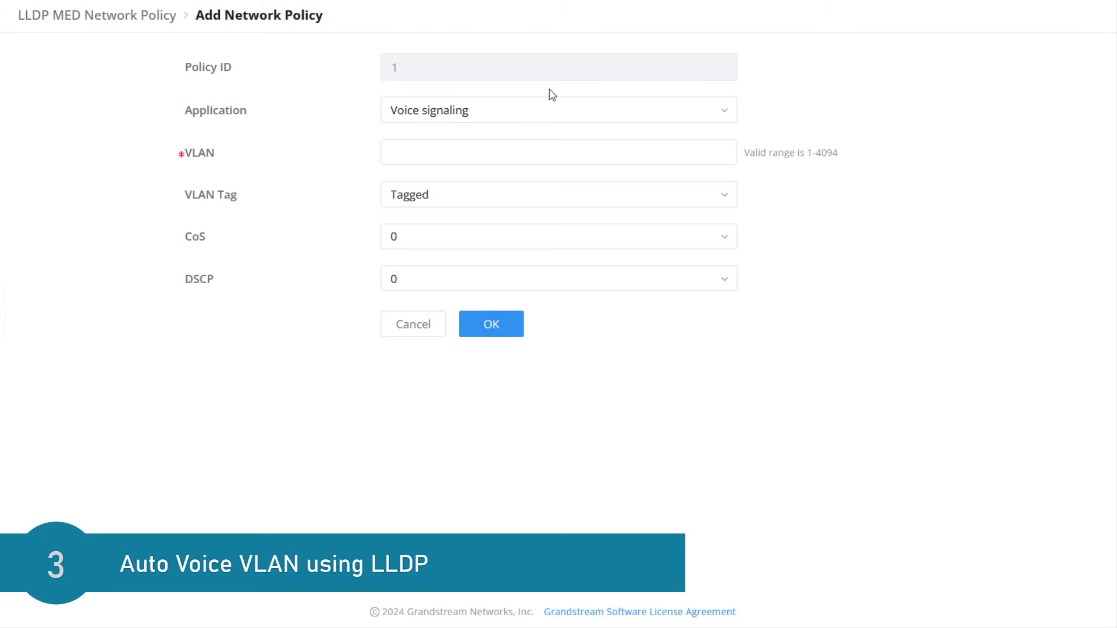
# Step: Start a Voice signaling network policy on VLAN 20 and keep it Tagged
pyautogui.click(536, 112)
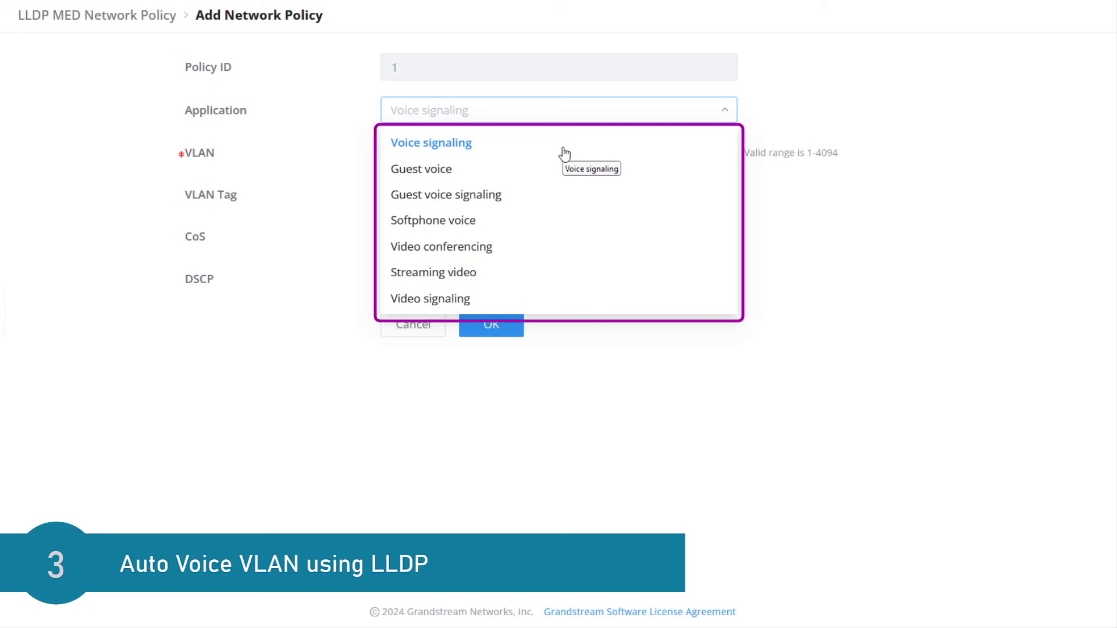
pyautogui.click(479, 145)
pyautogui.click(478, 150)
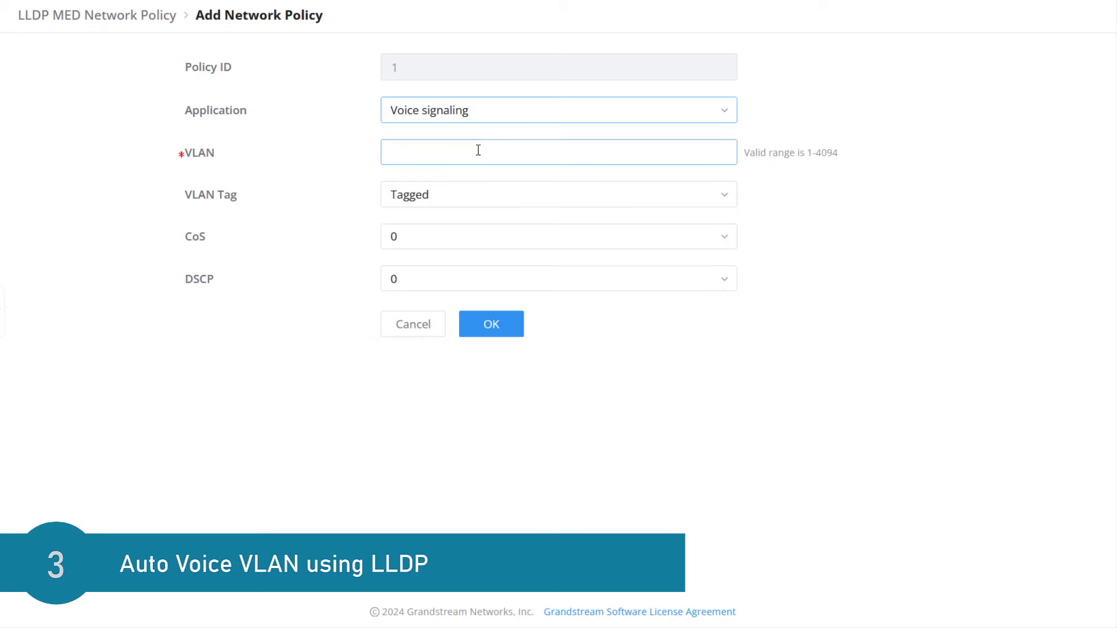
pyautogui.write('20')
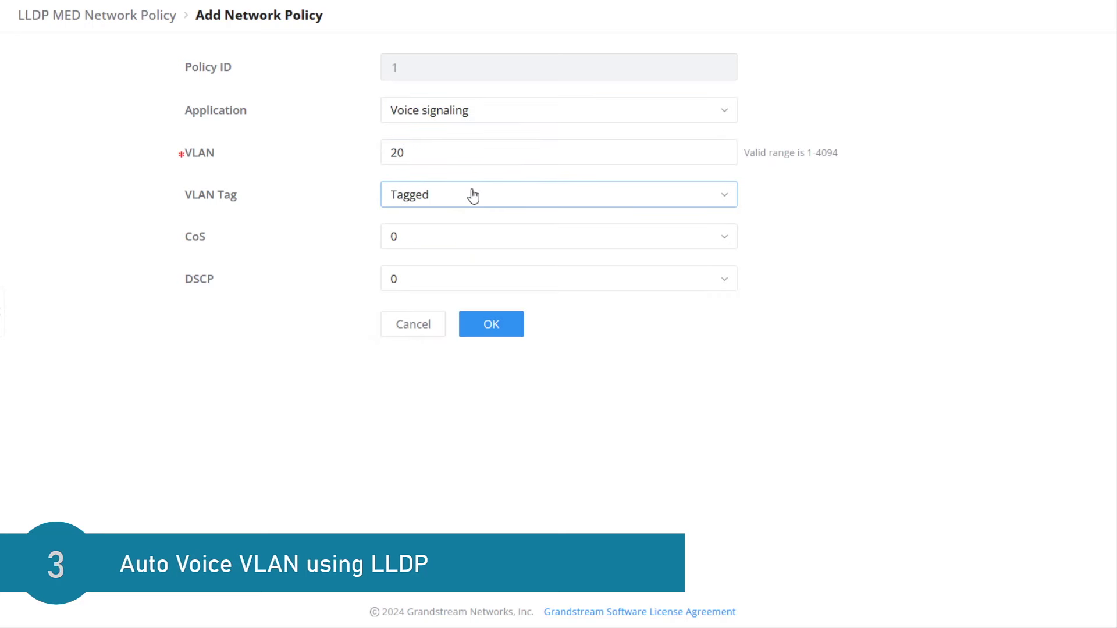
pyautogui.click(506, 199)
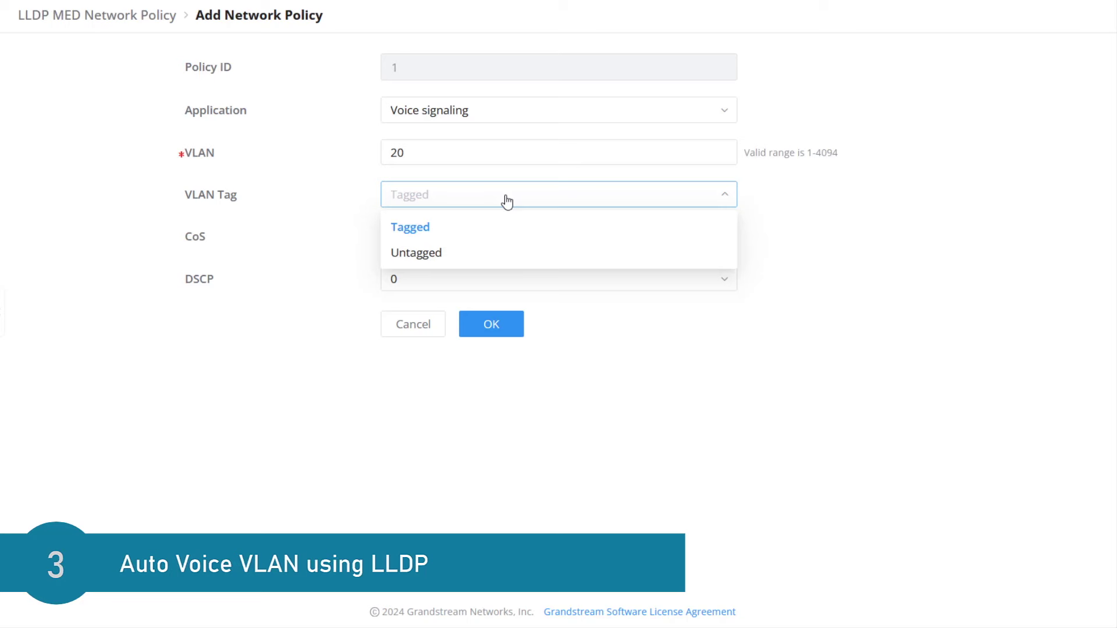
pyautogui.click(412, 228)
# Step: Give the voice signaling policy CoS 6 and DSCP 46, and save it
pyautogui.click(427, 236)
pyautogui.click(407, 425)
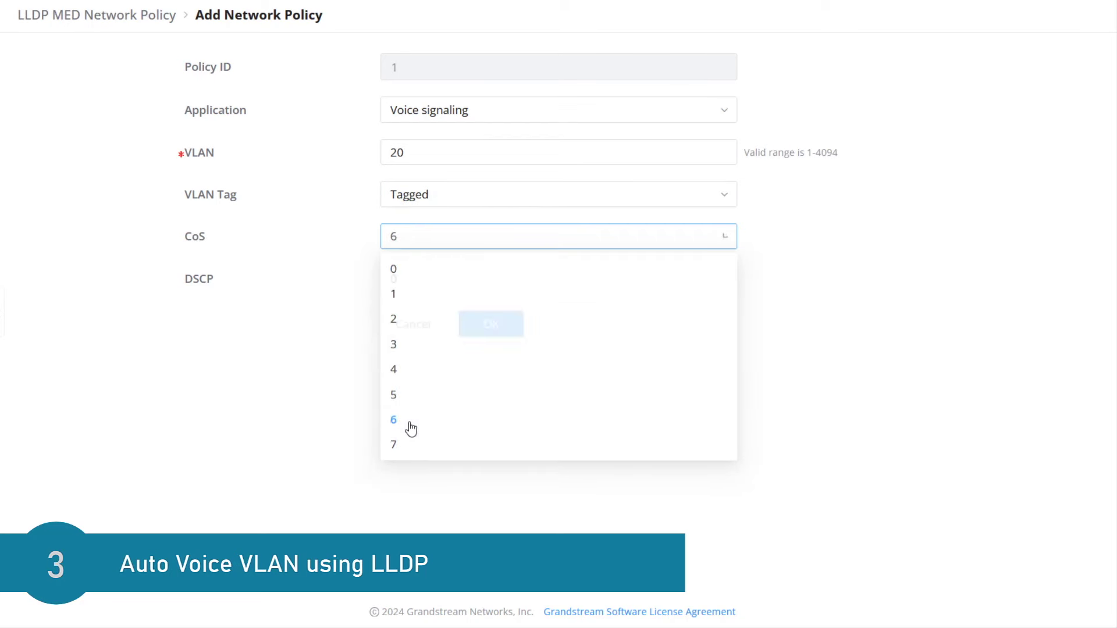
pyautogui.click(444, 278)
pyautogui.scroll(-15, 463, 419)
pyautogui.click(410, 460)
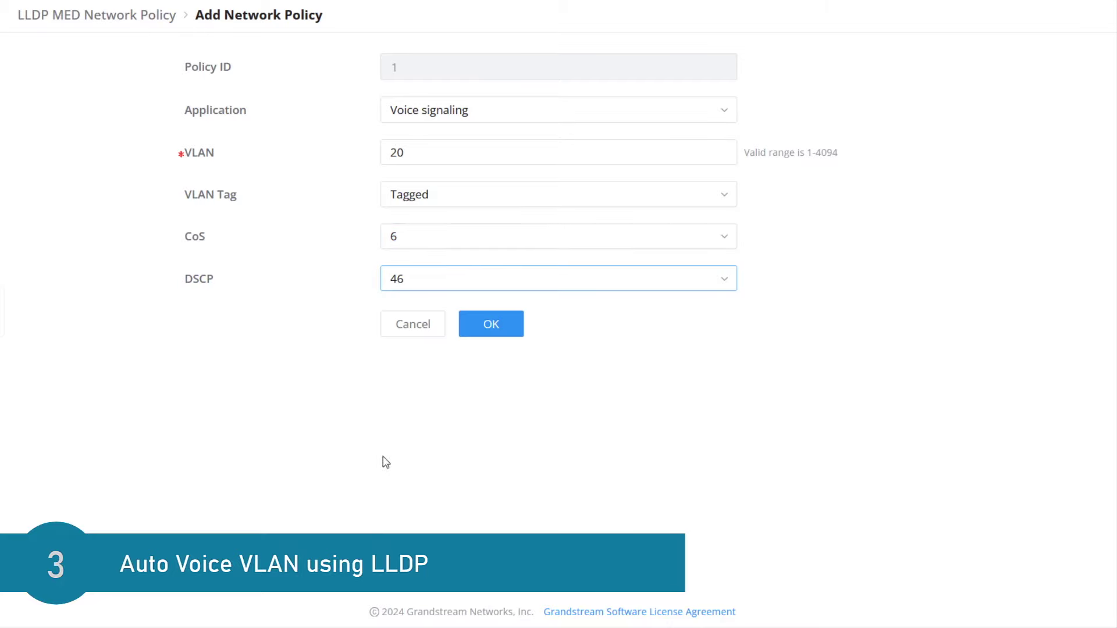
pyautogui.click(507, 326)
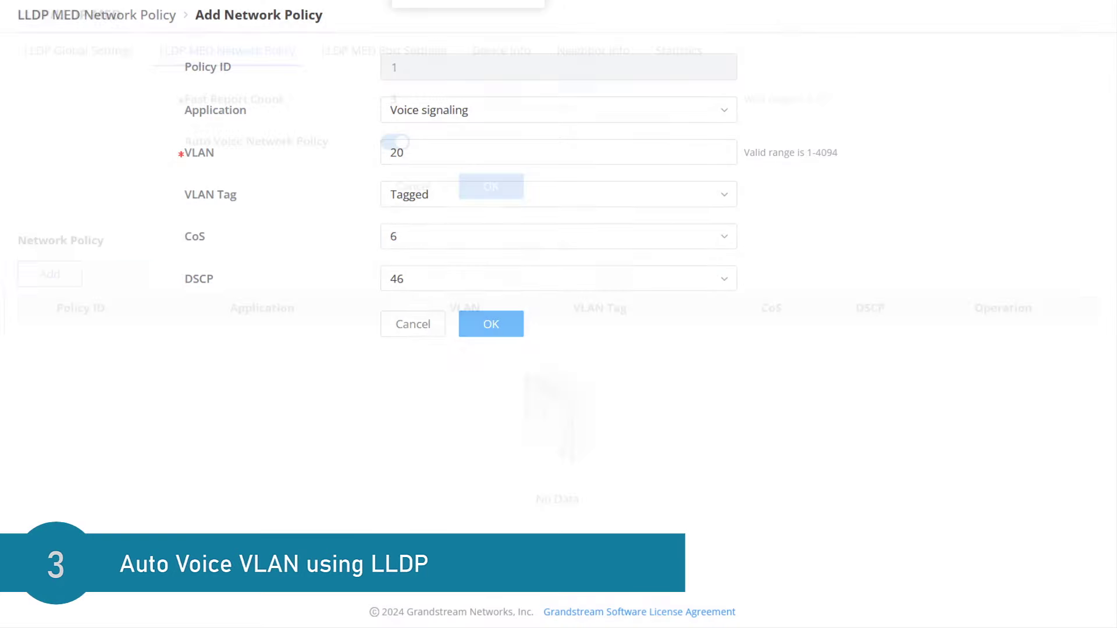
pyautogui.click(384, 53)
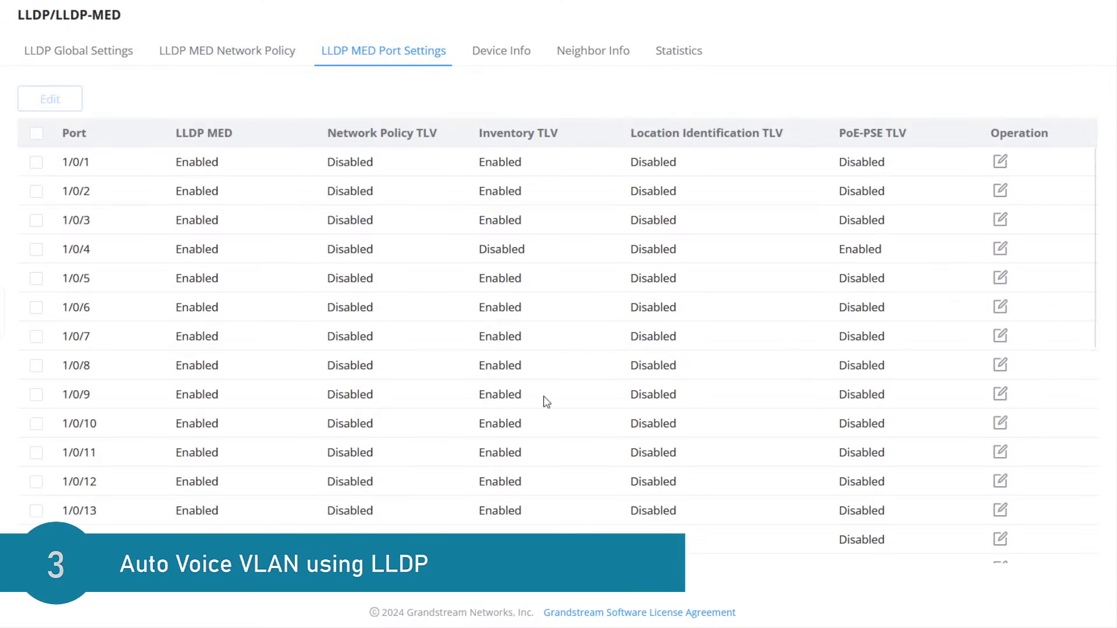
# Step: Enable Network Policy TLV on port 1/0/19 with Voice signaling policy 1
pyautogui.scroll(-3, 523, 390)
pyautogui.click(1000, 499)
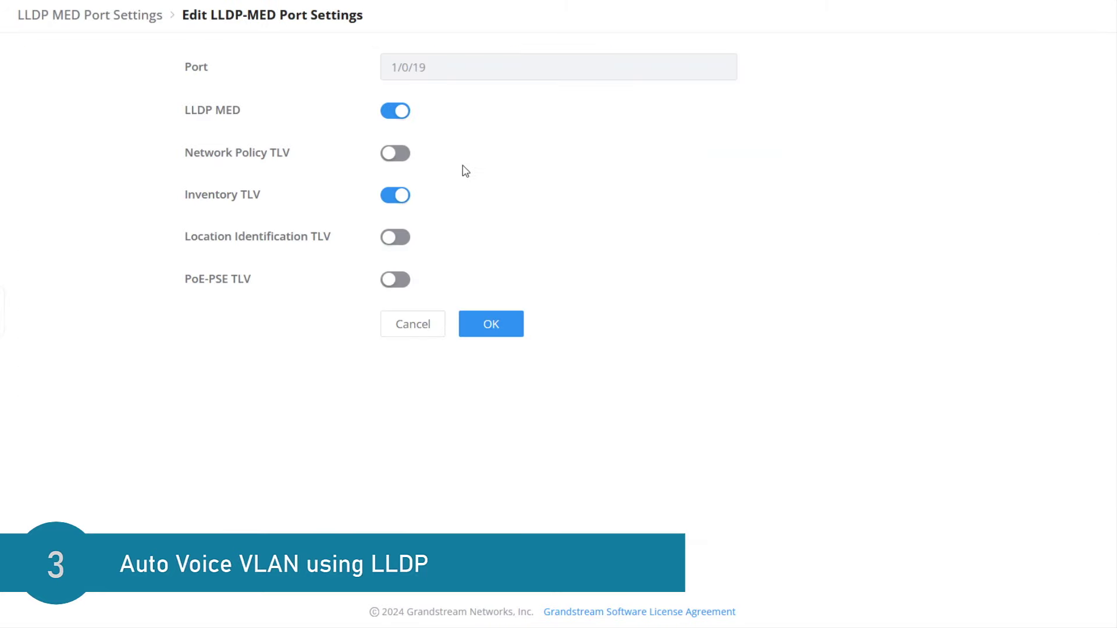
pyautogui.click(395, 153)
pyautogui.click(441, 195)
pyautogui.click(456, 226)
pyautogui.click(605, 194)
pyautogui.click(604, 227)
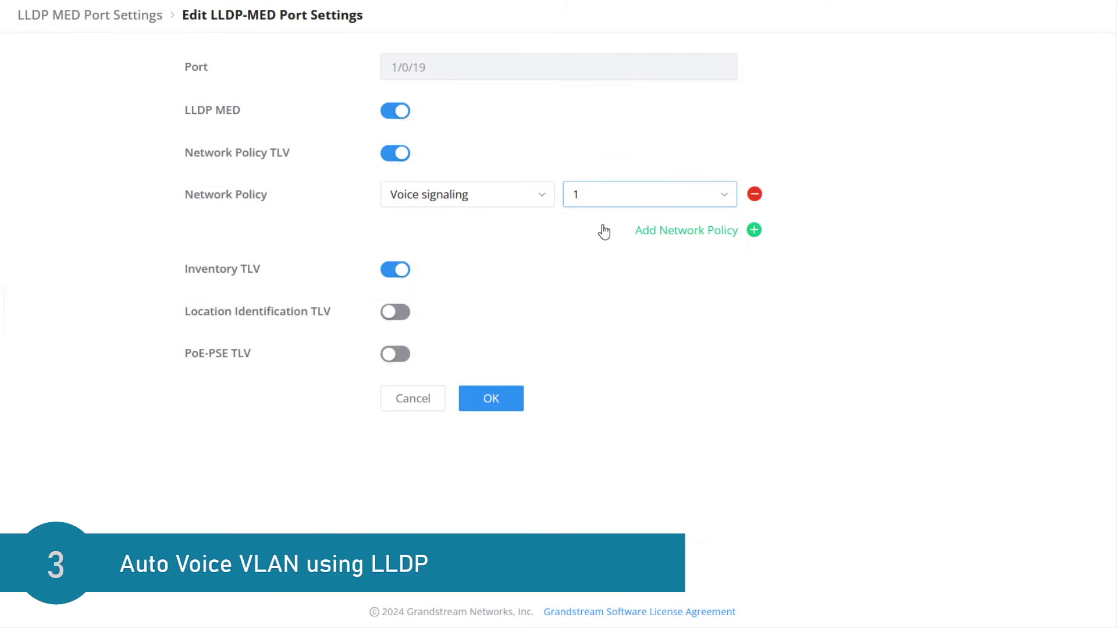
pyautogui.click(491, 399)
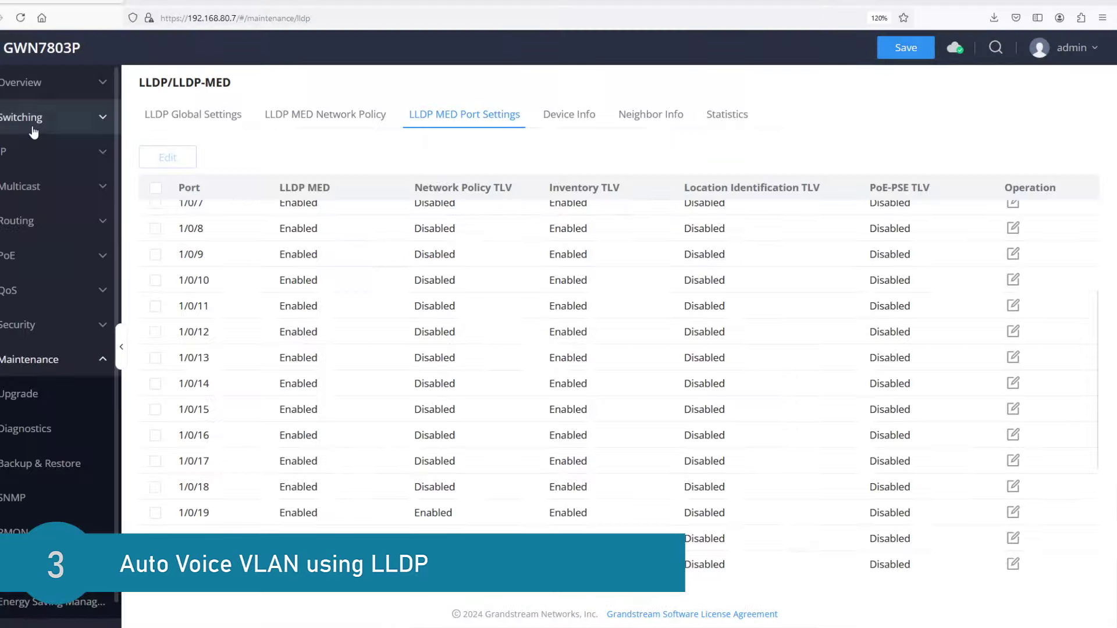
pyautogui.click(33, 125)
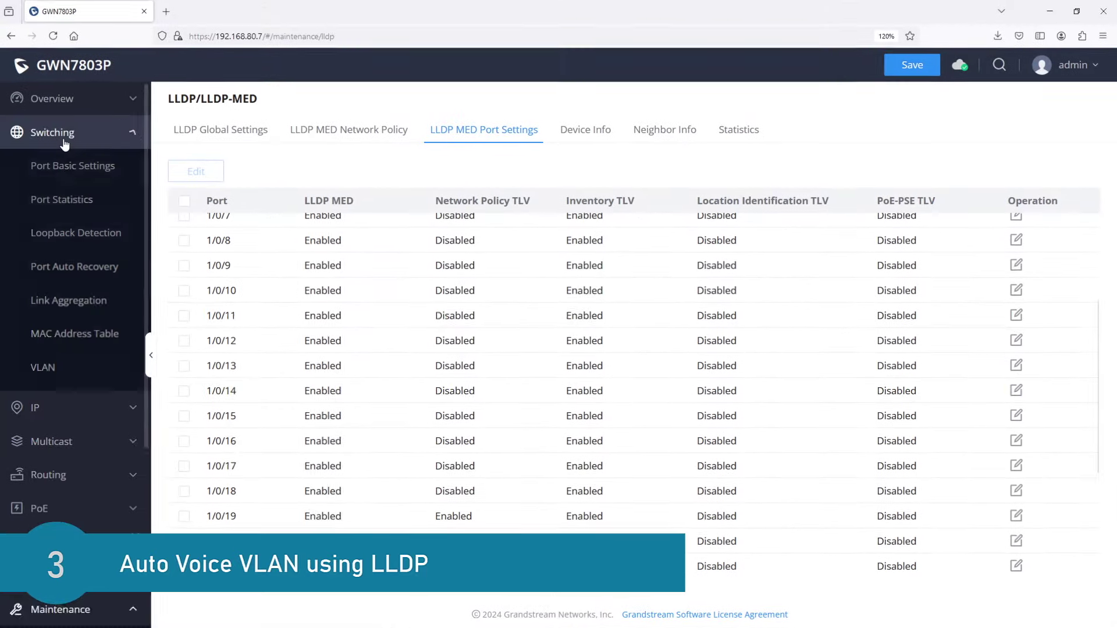
# Step: Open the VLAN page and review port members of VLANs 1, 20 and 30
pyautogui.click(39, 358)
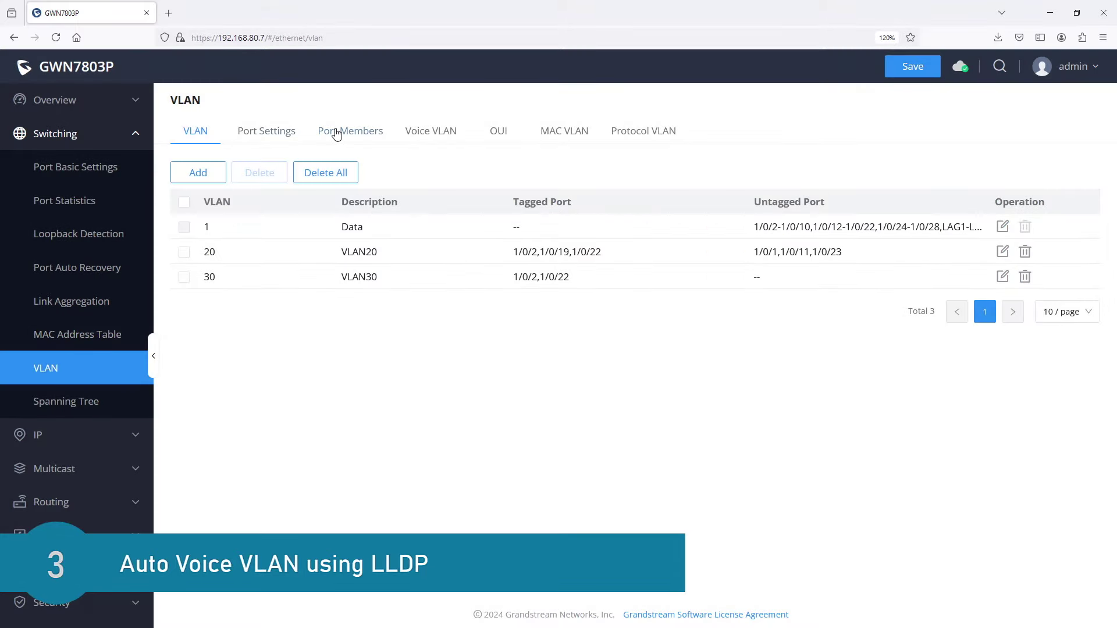
pyautogui.click(336, 134)
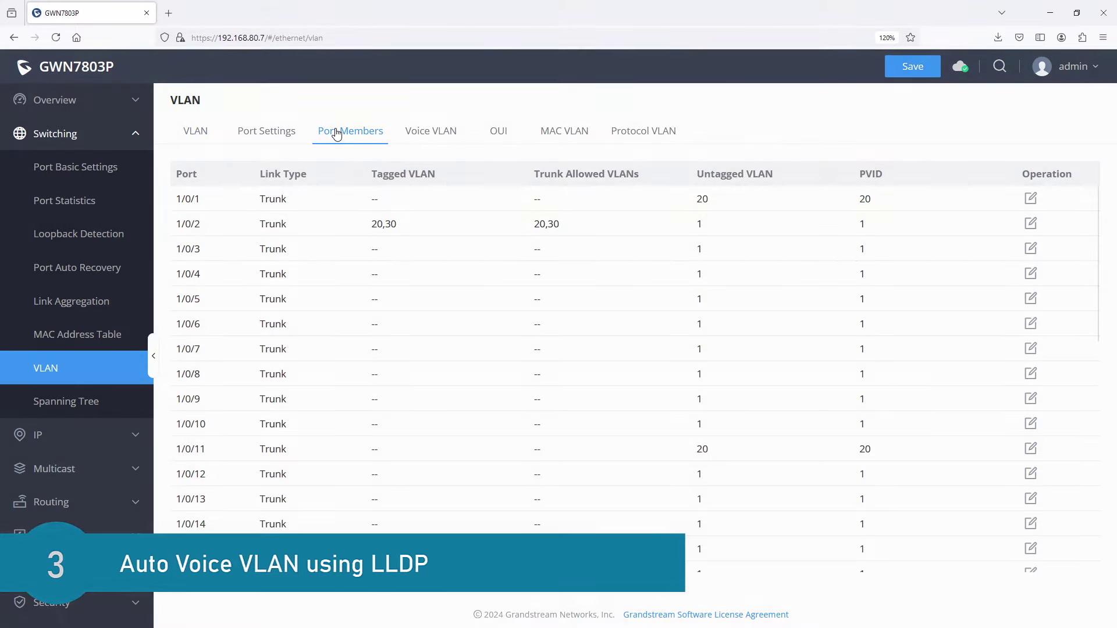
pyautogui.scroll(-5, 451, 374)
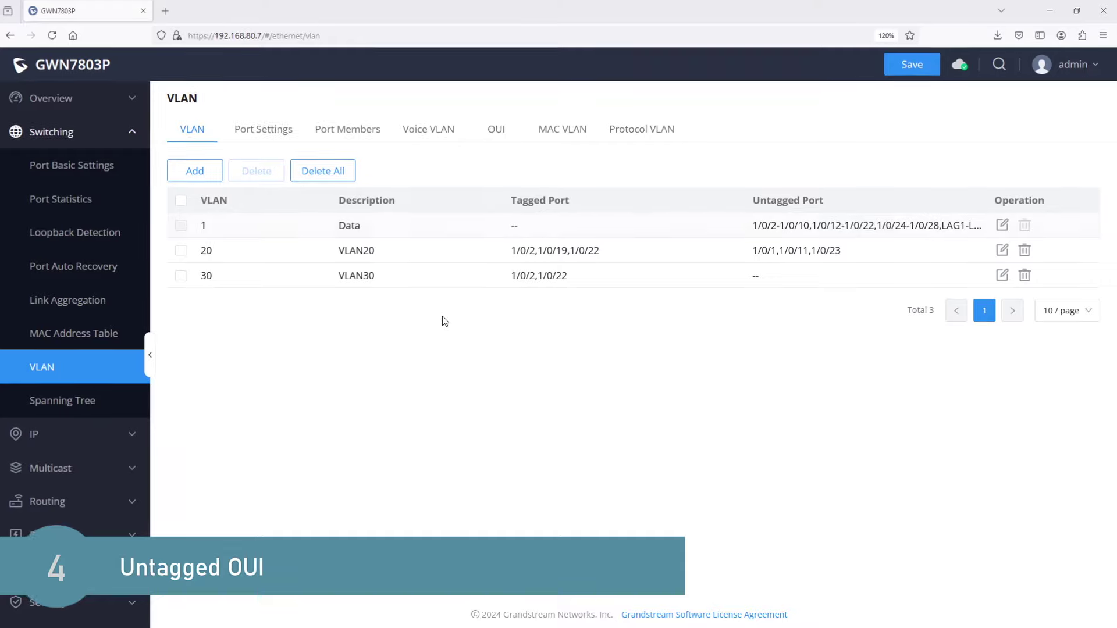
# Step: On the OUI tab, add entry AA:BB:CC with mask FF:FF:FF and description 'XYZ'
pyautogui.click(487, 126)
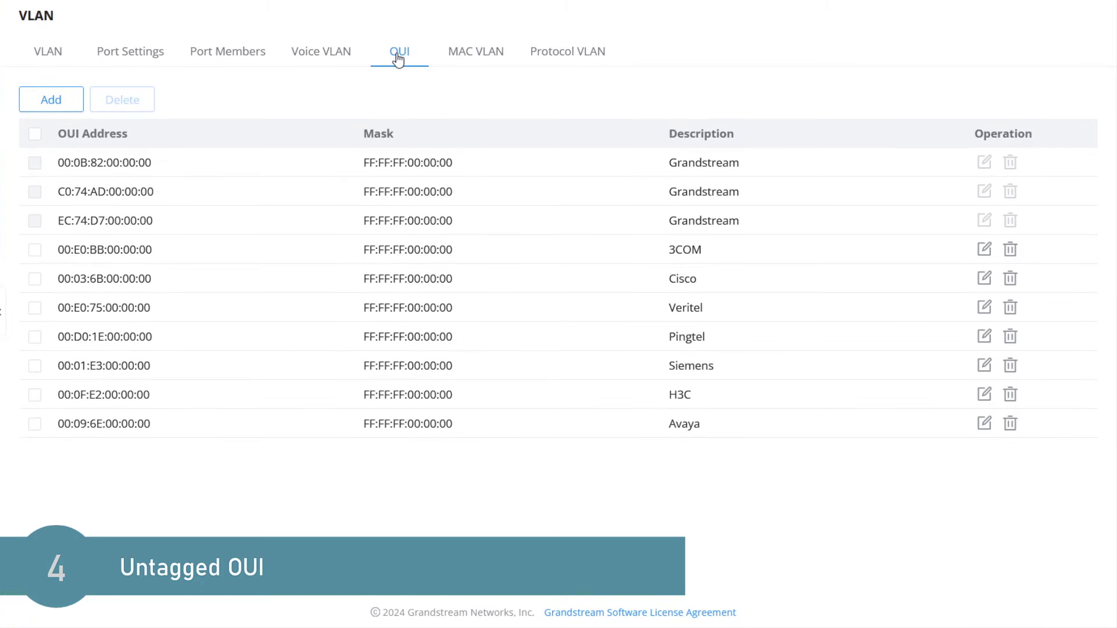
pyautogui.click(51, 100)
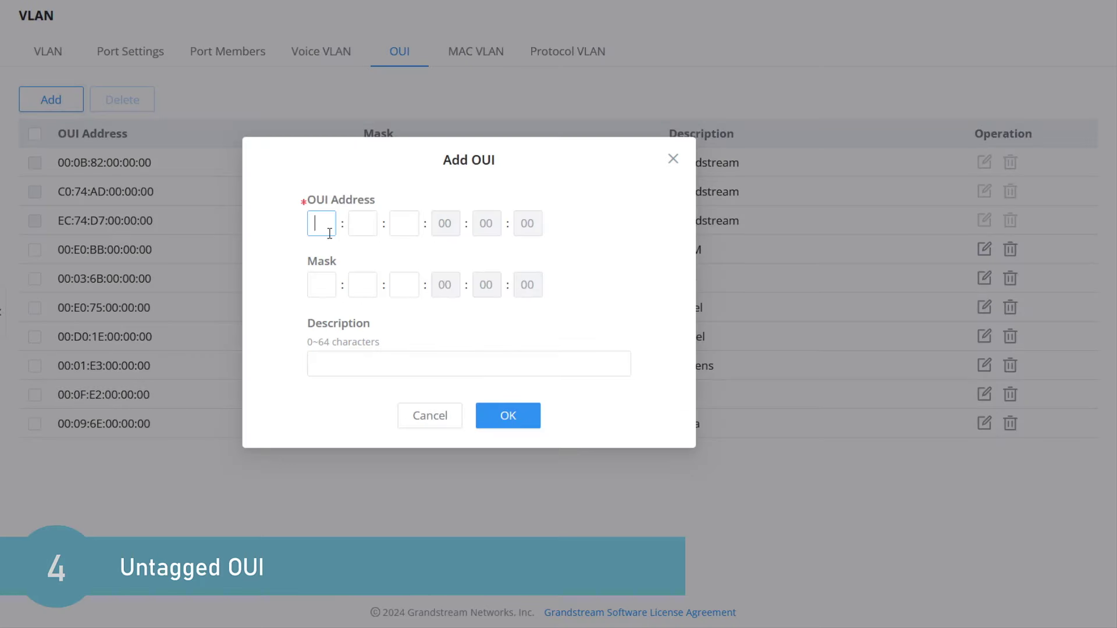
pyautogui.write('AABBCC')
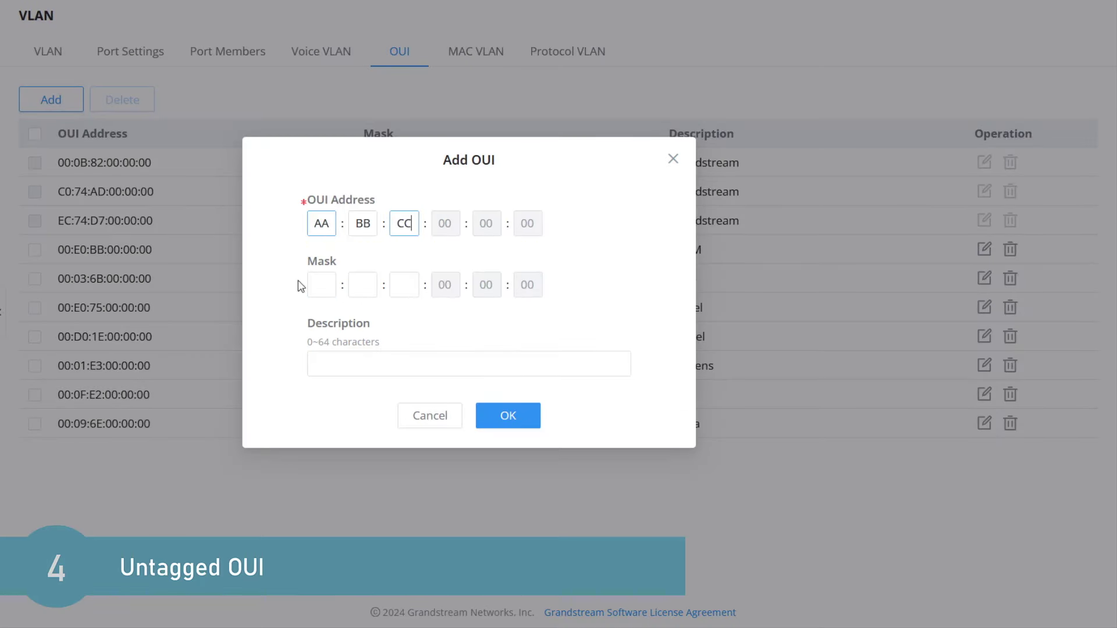
pyautogui.click(323, 286)
pyautogui.write('FFFFFF')
pyautogui.click(345, 365)
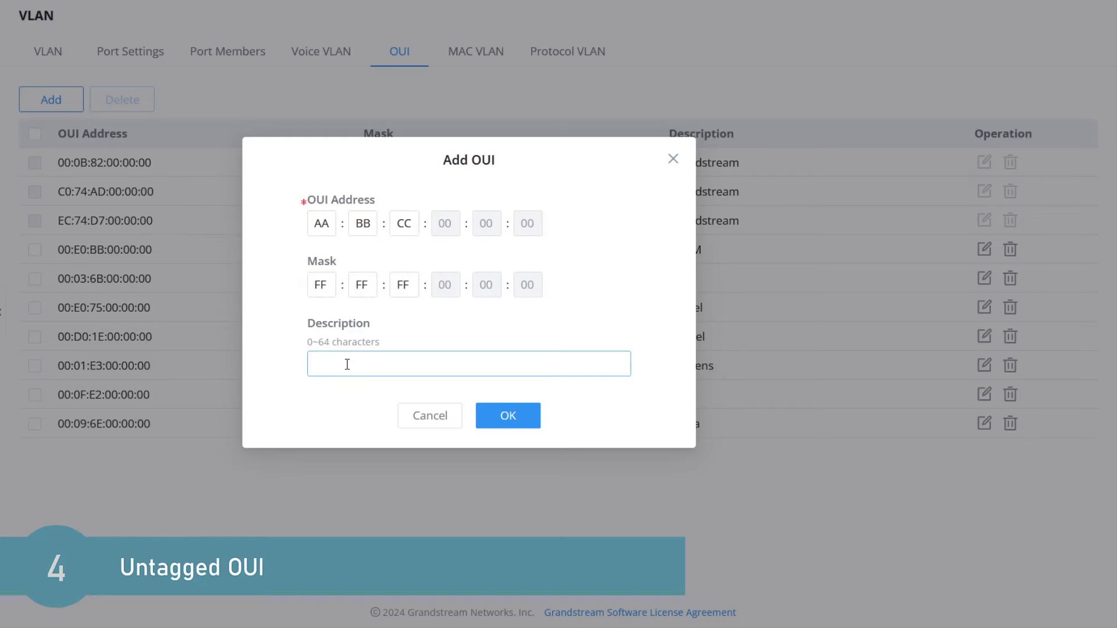
pyautogui.write('XYZ')
pyautogui.click(523, 420)
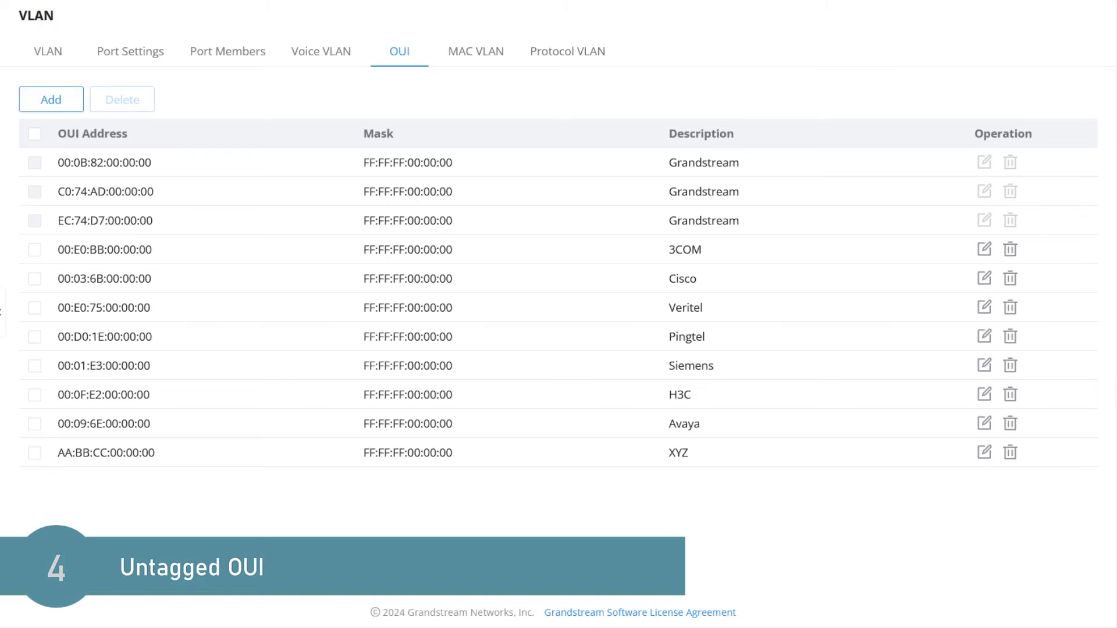
# Step: Switch the voice VLAN mode to Untagged OUI, keeping VLAN 20, CoS 6 and 1440-minute aging
pyautogui.click(321, 51)
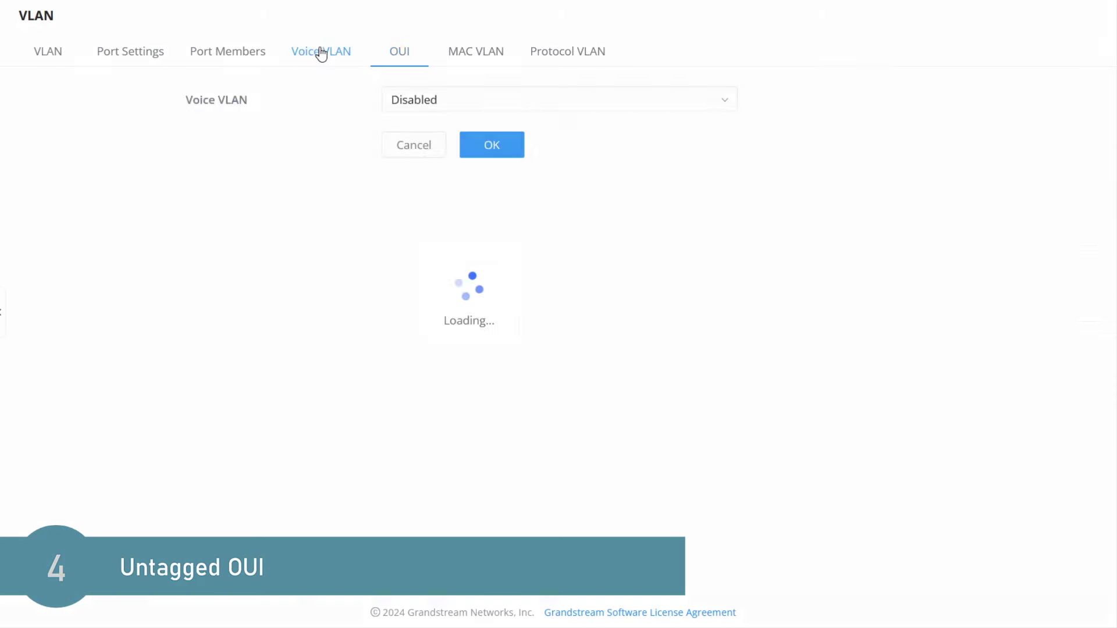
pyautogui.click(437, 102)
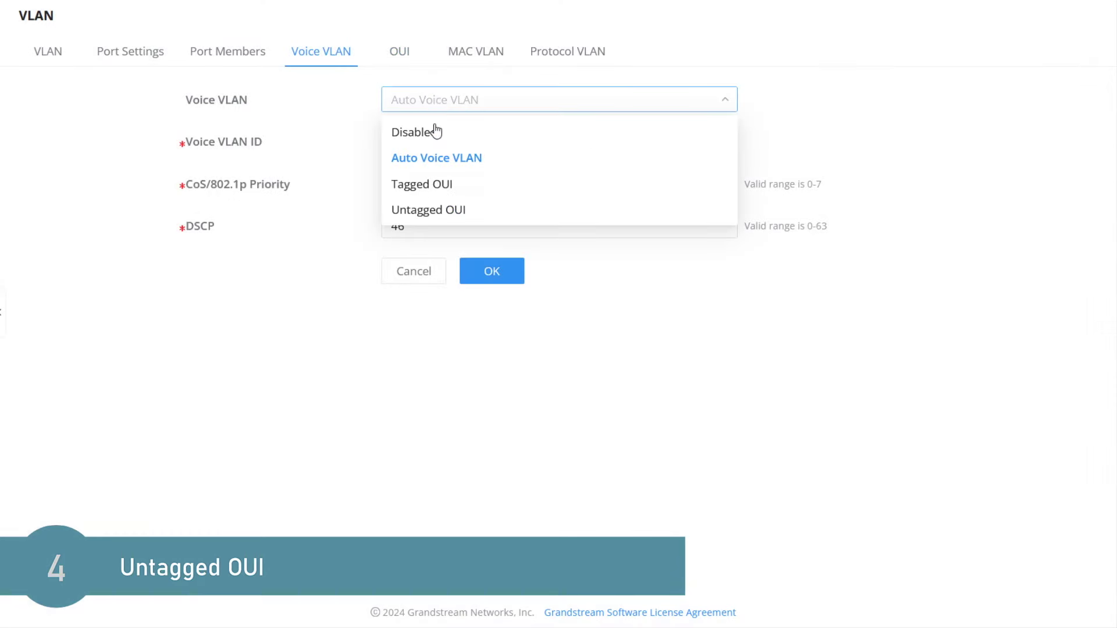
pyautogui.click(435, 210)
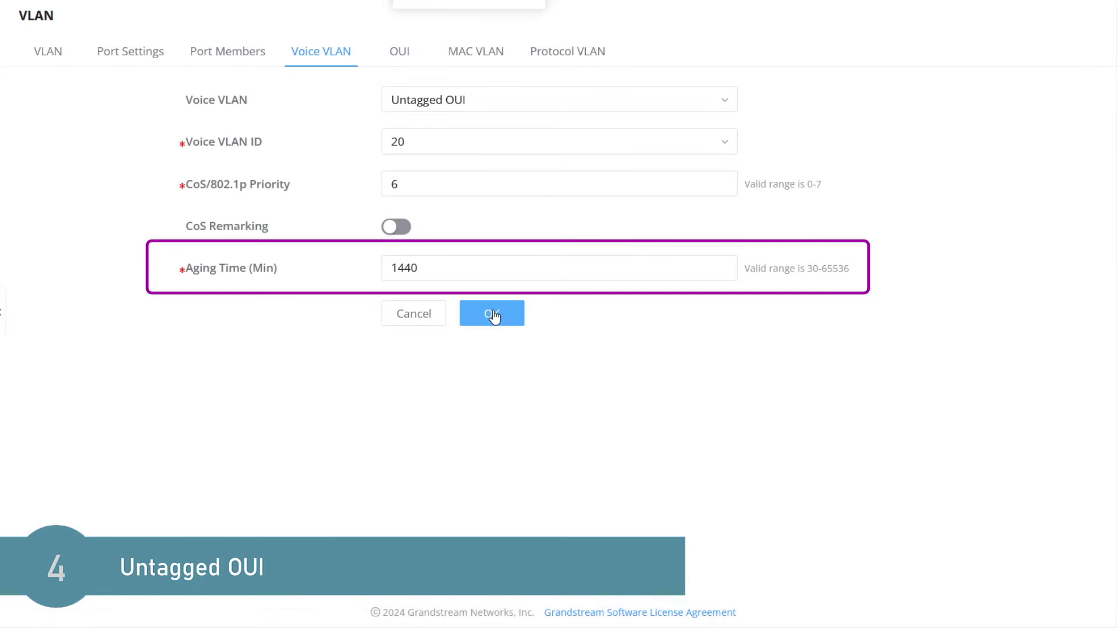
pyautogui.click(494, 315)
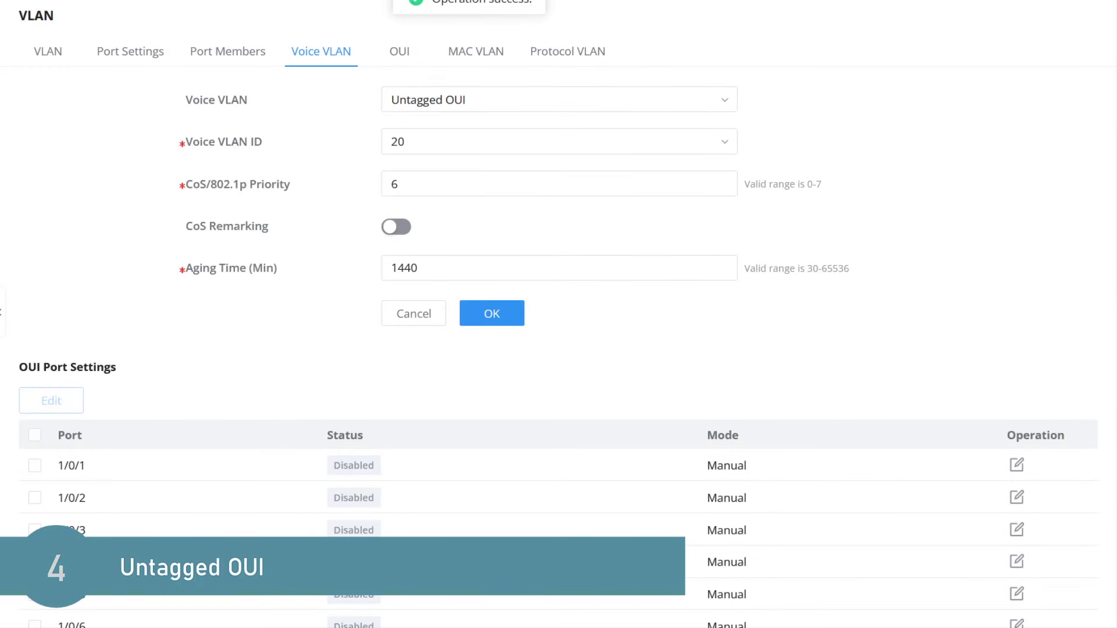
# Step: Turn on voice VLAN status for port 1/0/3, leaving it in Manual mode
pyautogui.click(1017, 532)
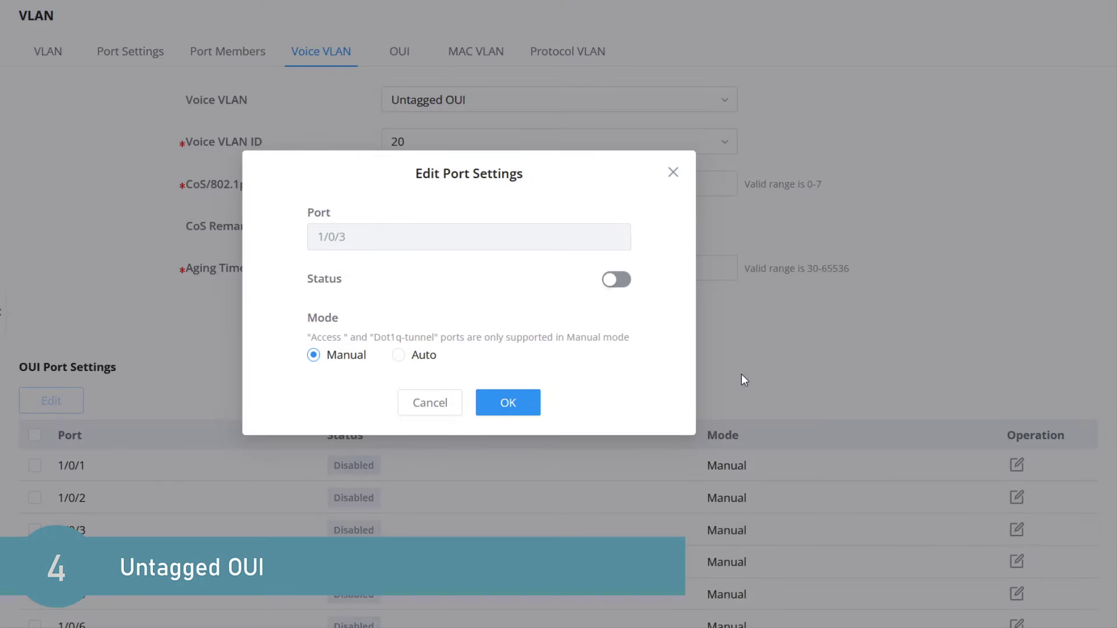
pyautogui.click(617, 280)
pyautogui.click(507, 405)
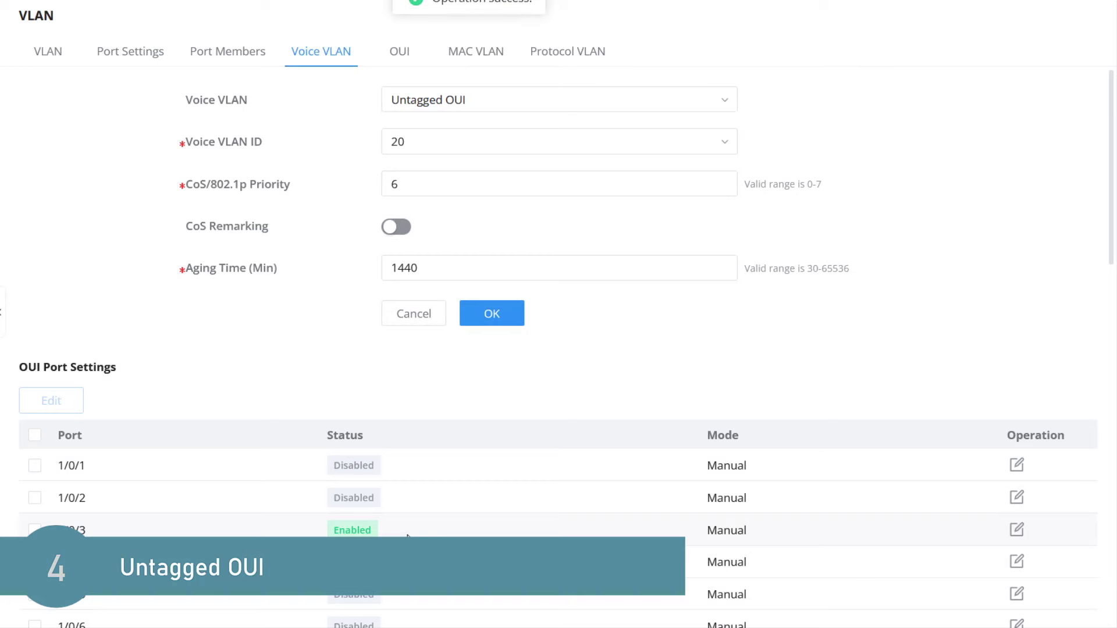
# Step: Edit VLAN 20 so port 3 is an untagged member
pyautogui.click(41, 55)
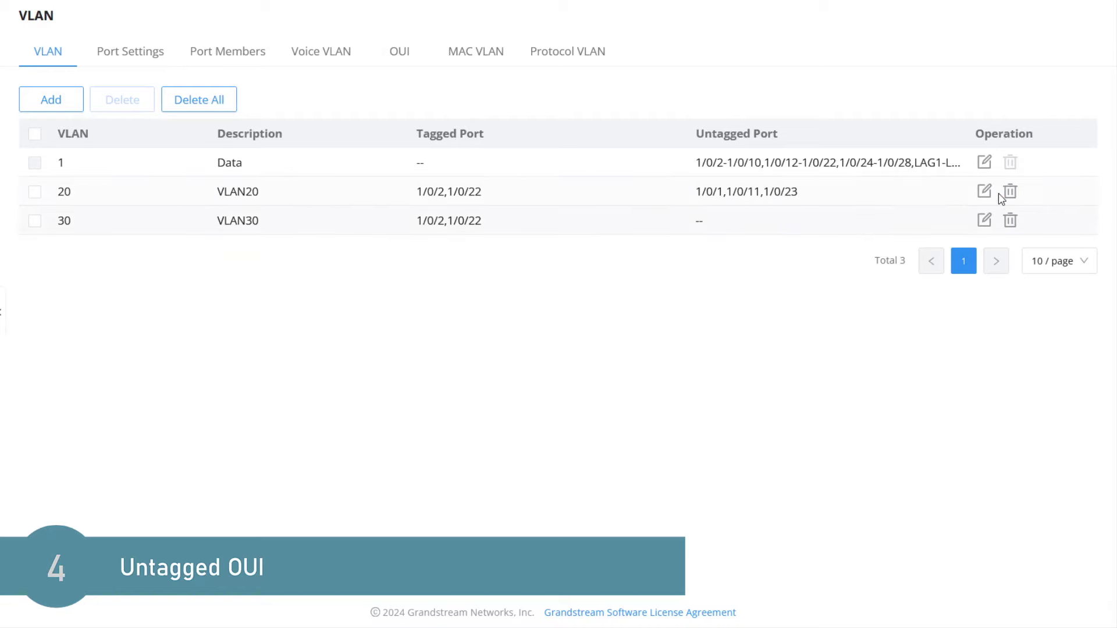
pyautogui.click(982, 193)
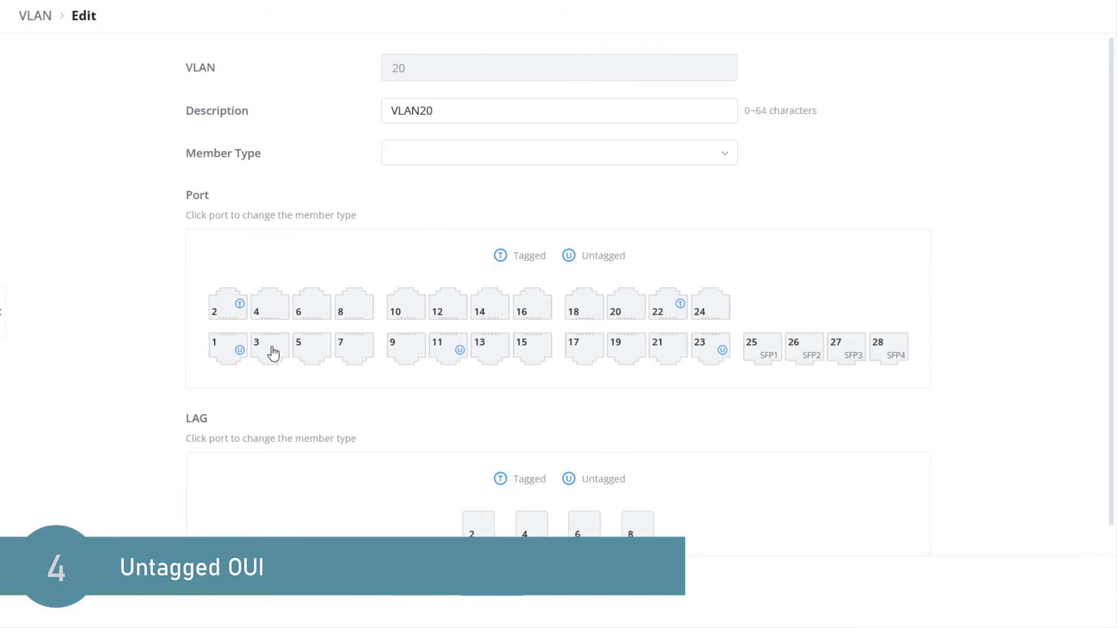
pyautogui.click(272, 351)
pyautogui.click(272, 351)
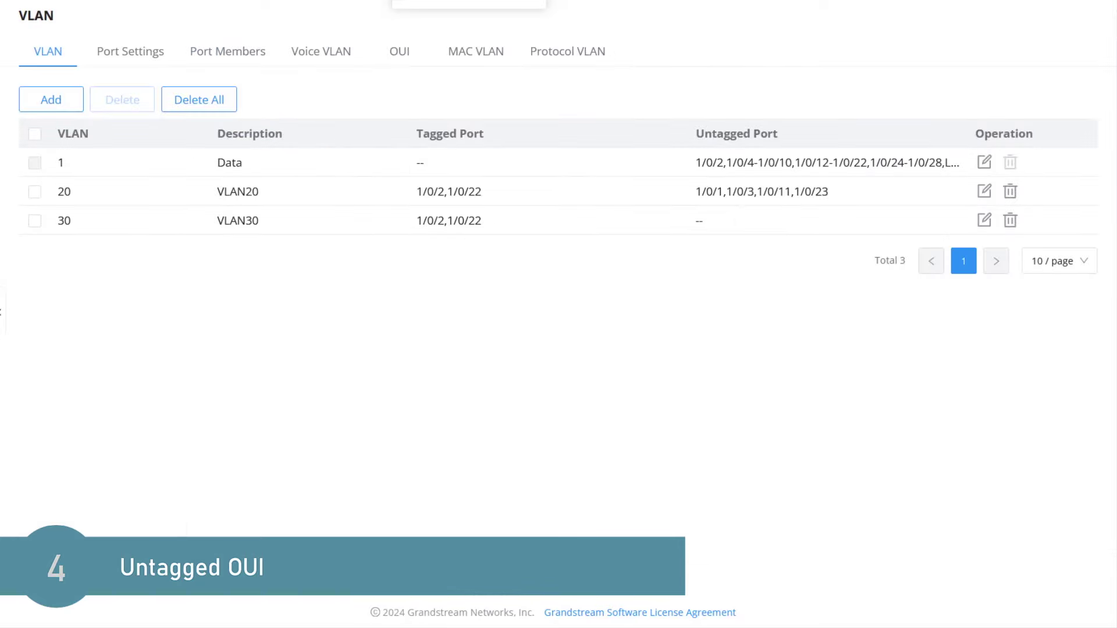
# Step: Set the link type of ports 1/0/3 and 1/0/4 to Hybrid
pyautogui.click(153, 55)
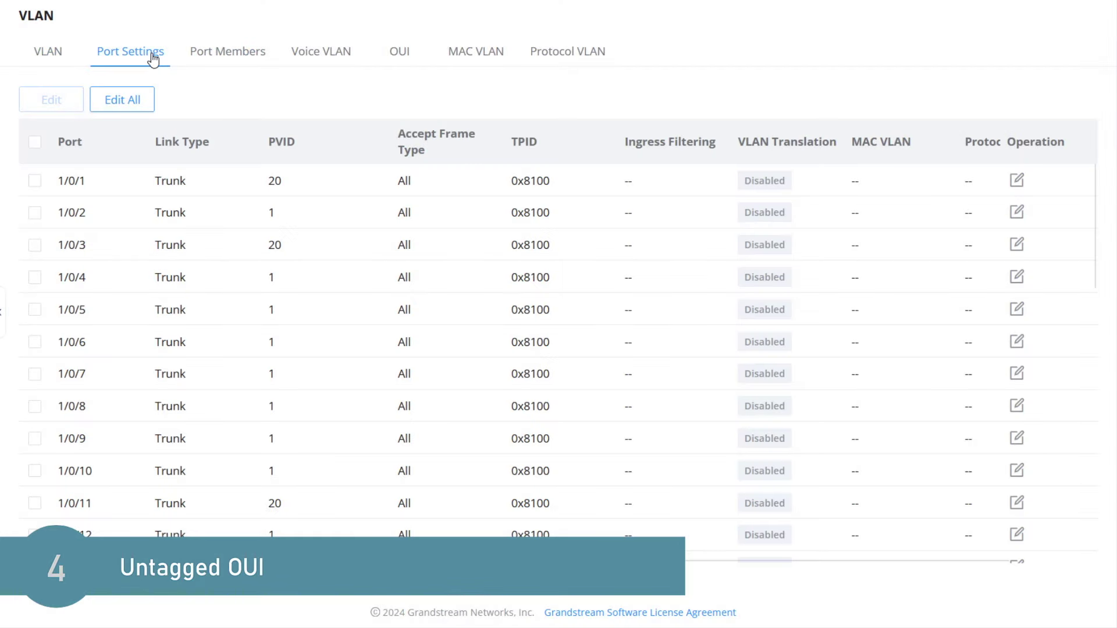
pyautogui.click(1017, 246)
pyautogui.click(454, 116)
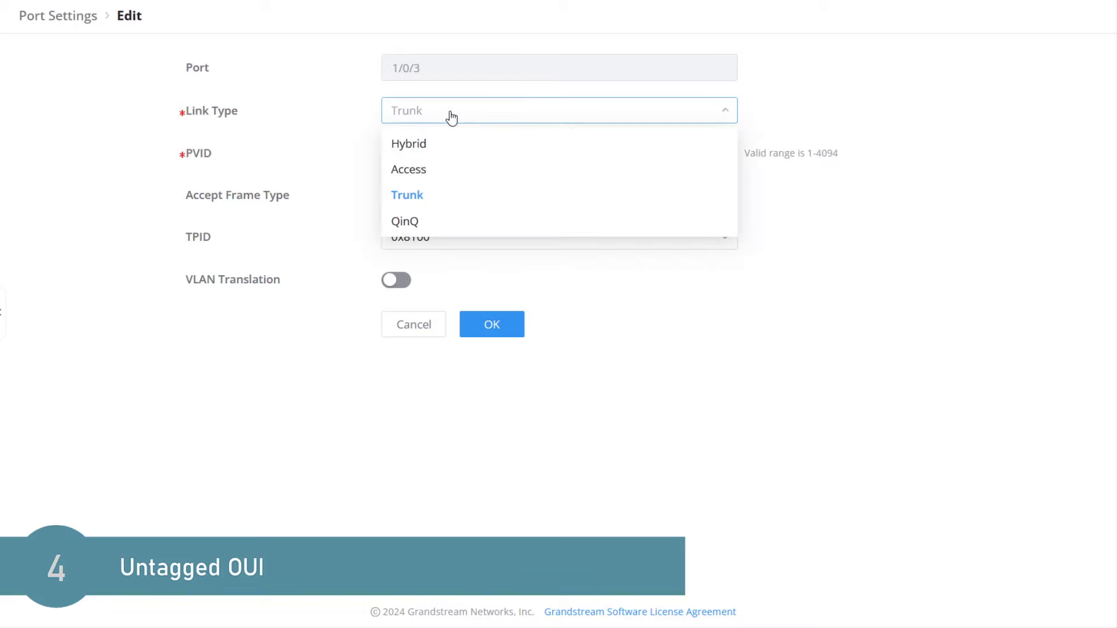
pyautogui.click(430, 149)
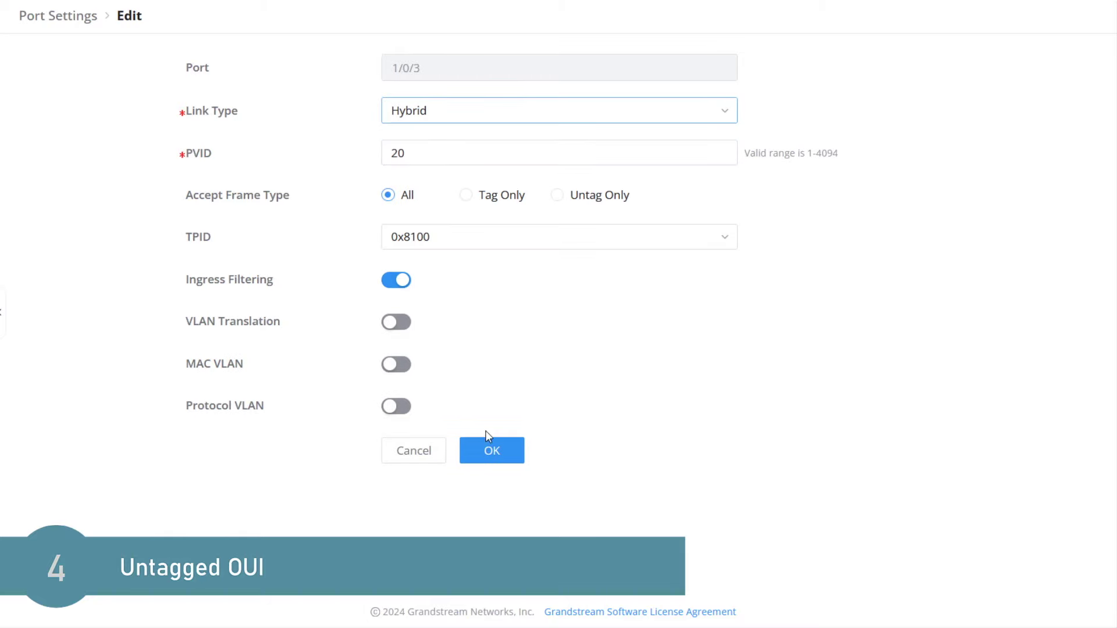
pyautogui.click(490, 459)
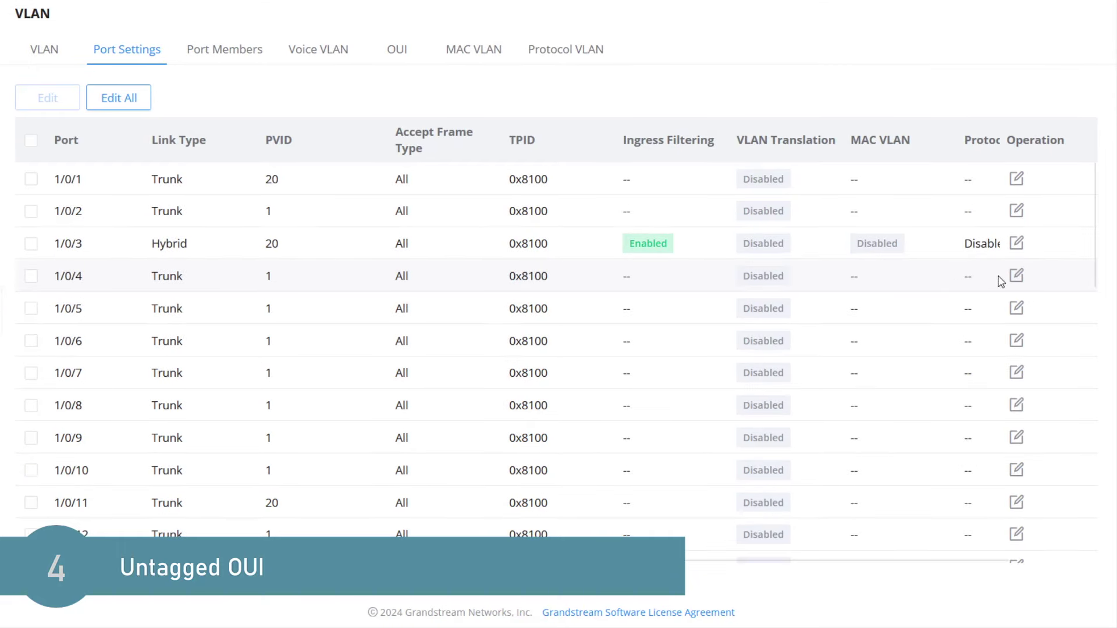
pyautogui.click(1017, 277)
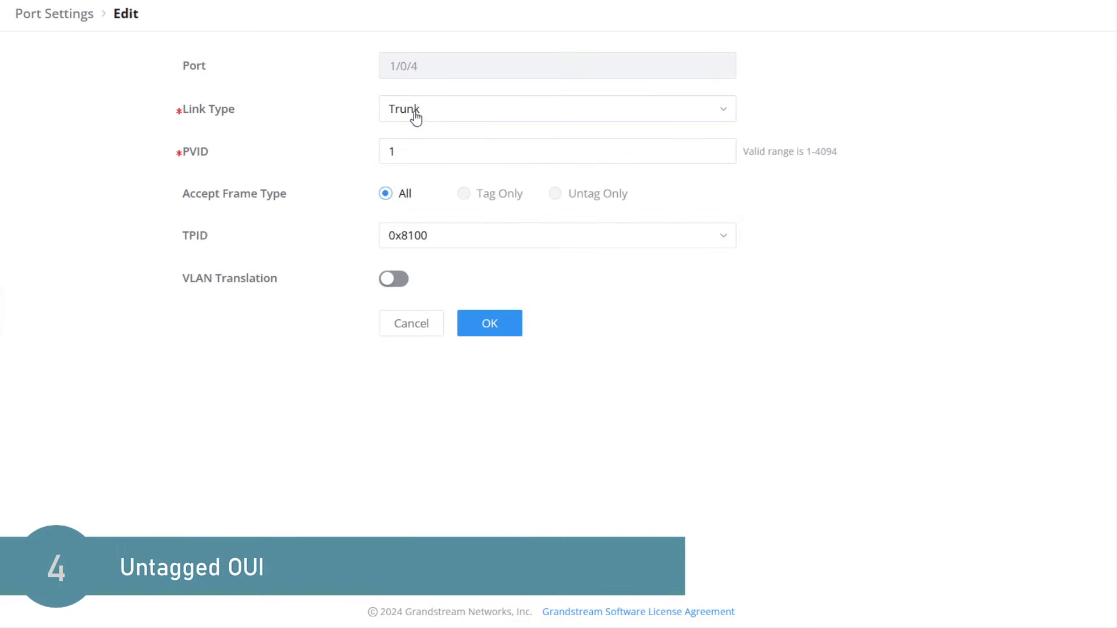
pyautogui.click(413, 113)
pyautogui.click(414, 145)
pyautogui.click(491, 451)
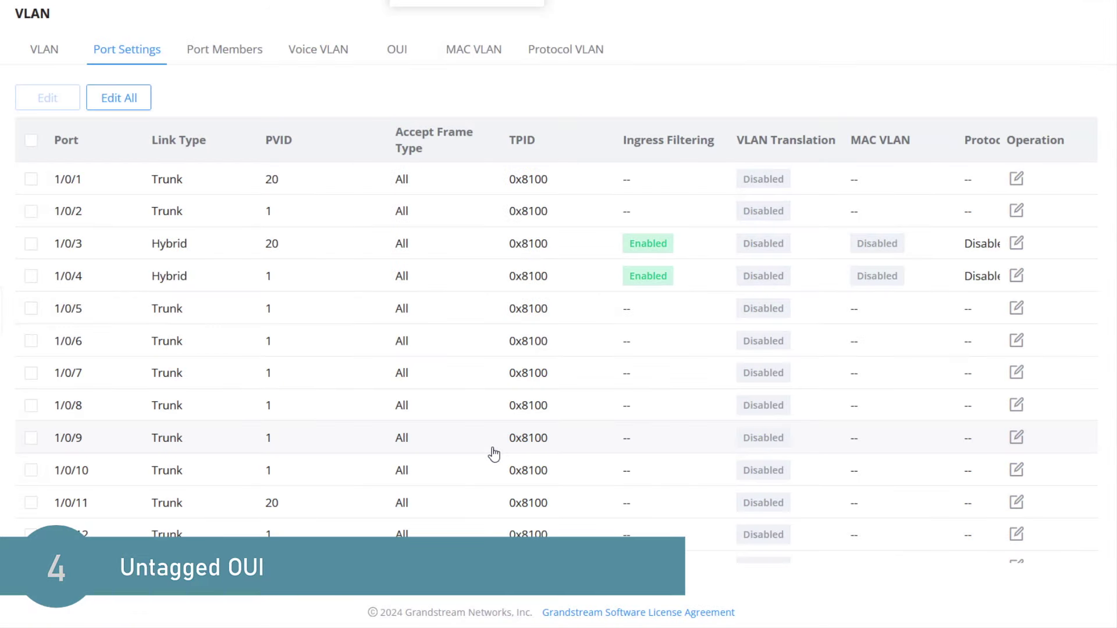
# Step: Turn on voice VLAN status for port 1/0/4 in the OUI port settings
pyautogui.click(298, 53)
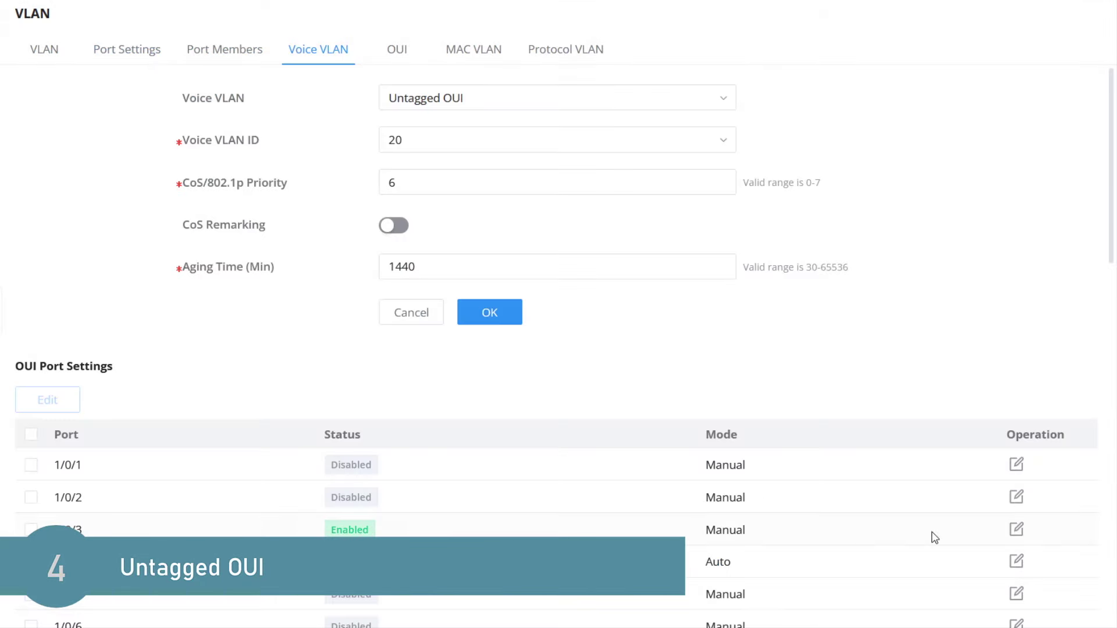
pyautogui.click(1016, 561)
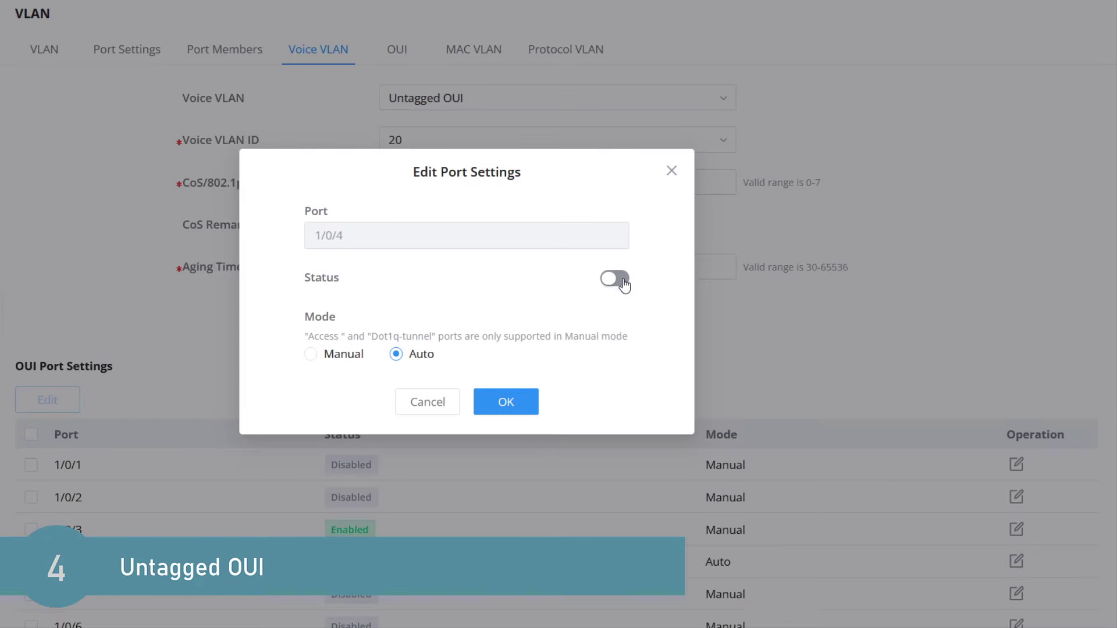
pyautogui.click(615, 278)
pyautogui.click(506, 402)
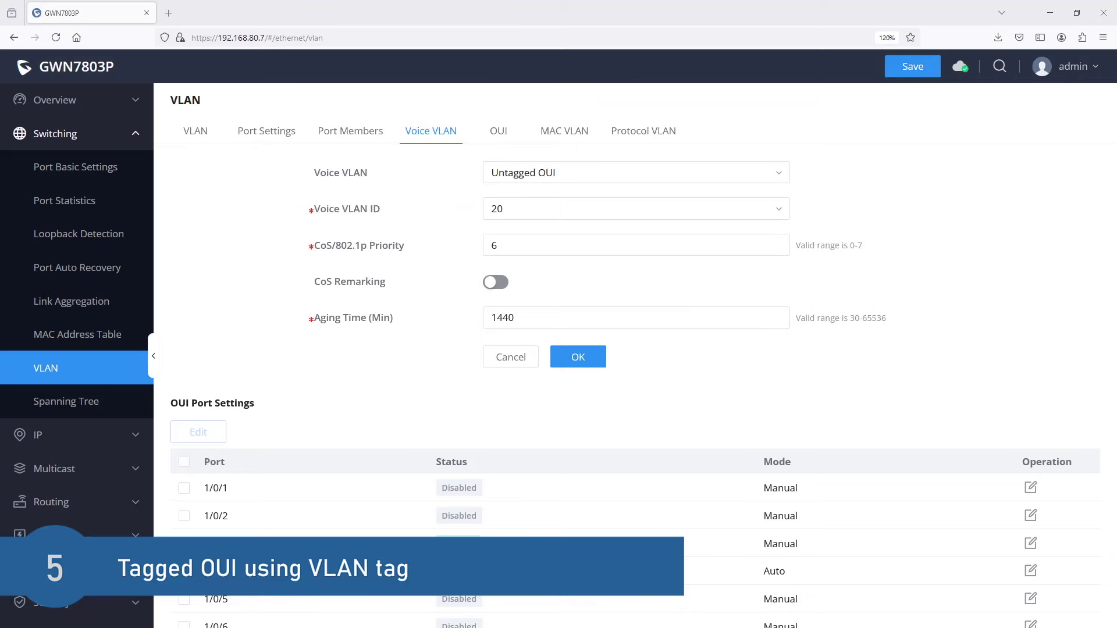
# Step: Change the voice VLAN mode to Tagged OUI and save it
pyautogui.click(550, 173)
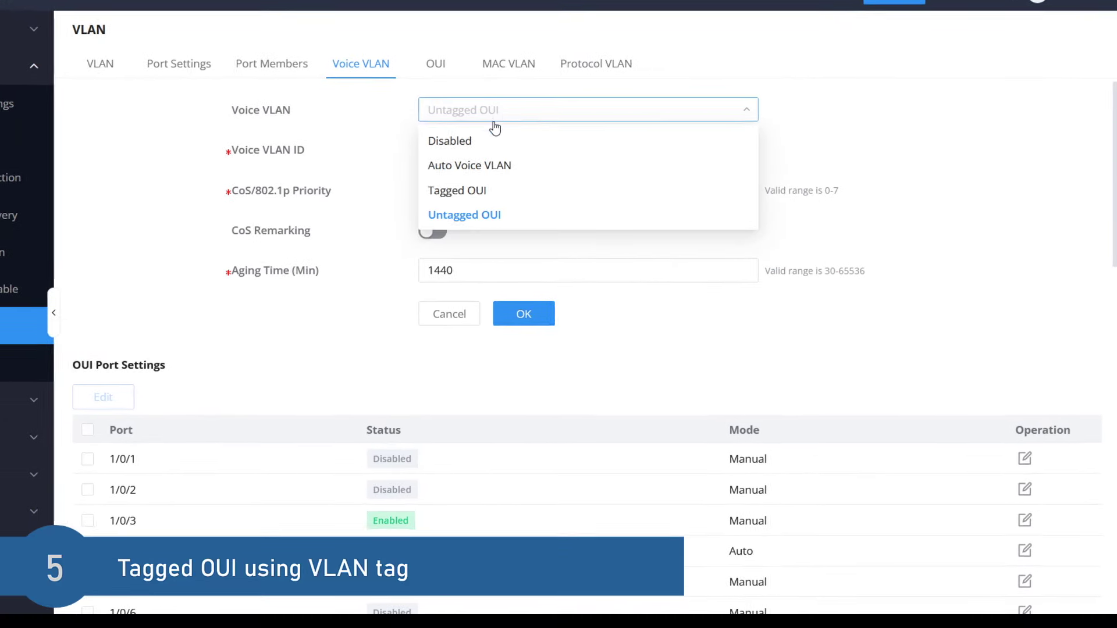
pyautogui.click(444, 176)
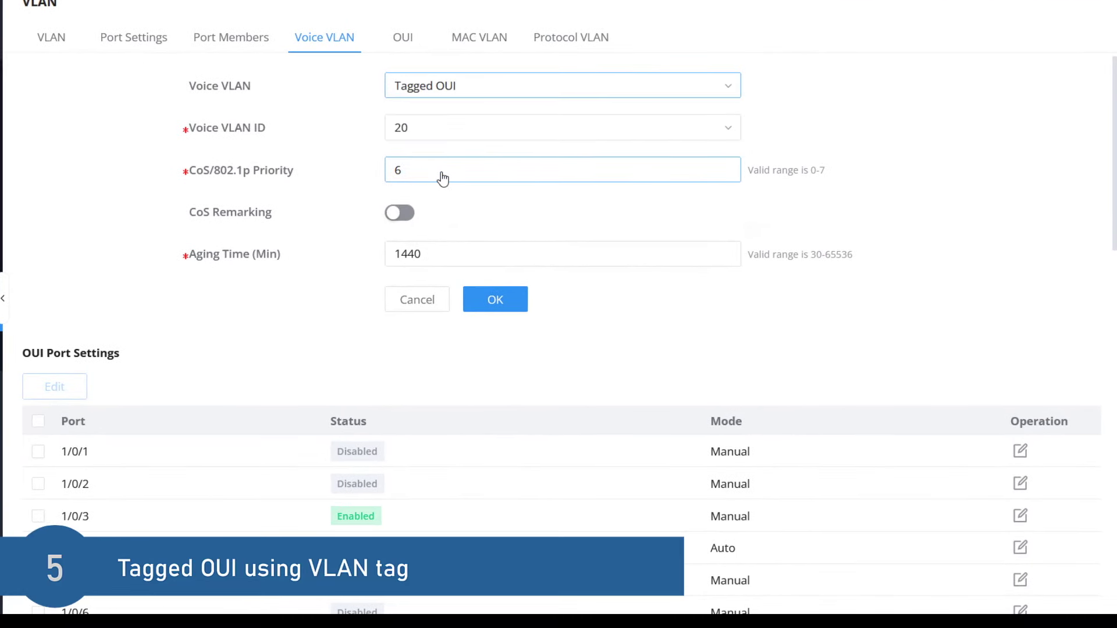
pyautogui.click(495, 300)
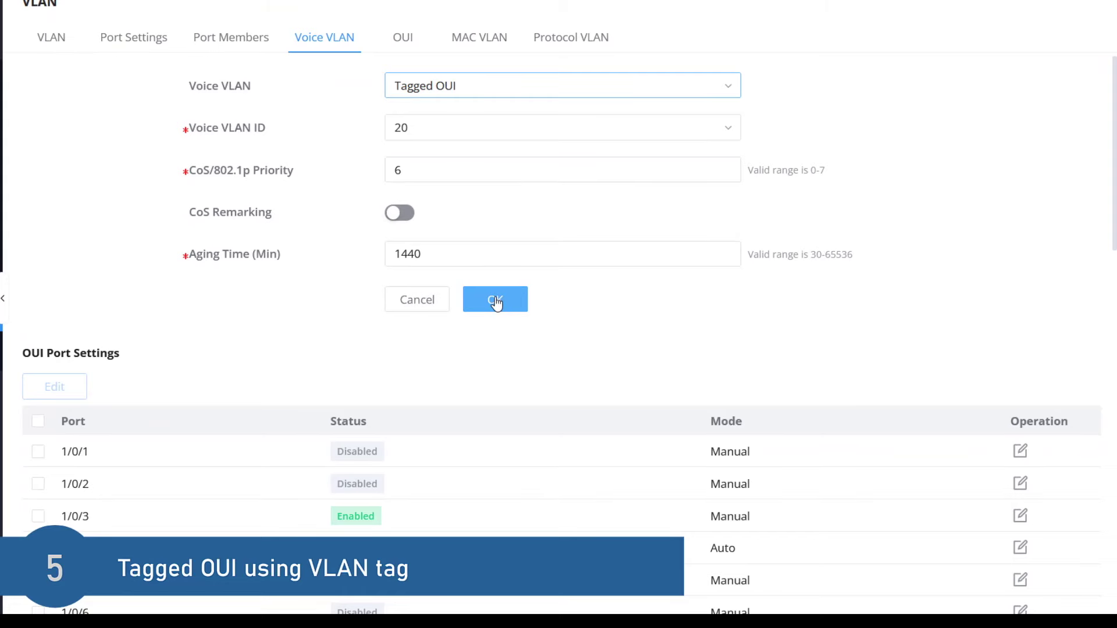
pyautogui.click(495, 300)
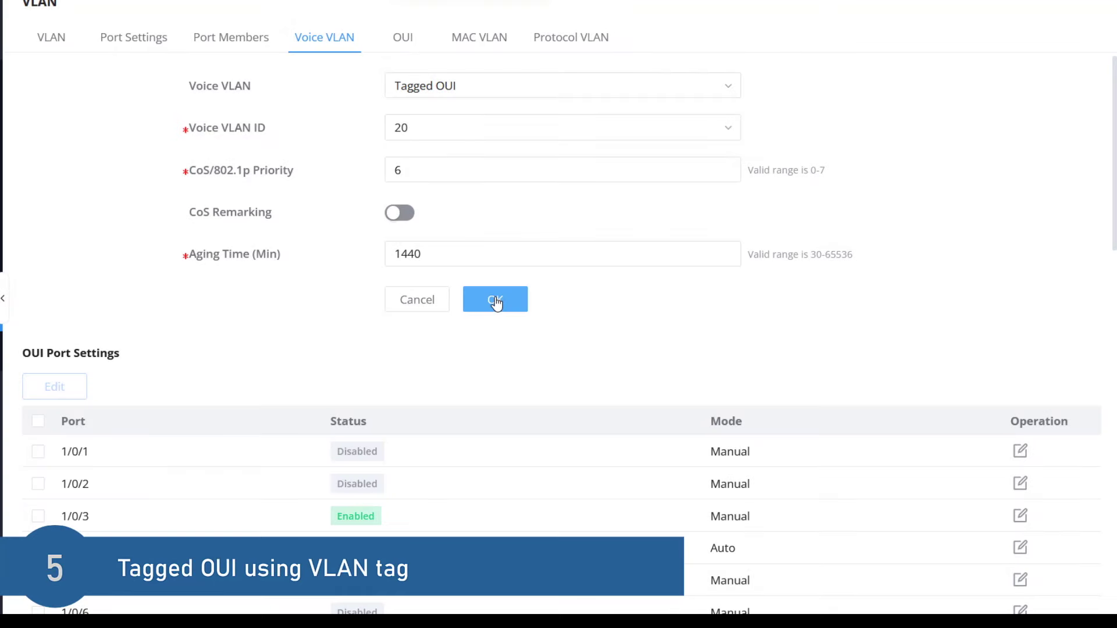
# Step: Enable voice VLAN on port 1/0/5 in Auto mode
pyautogui.scroll(-3, 629, 402)
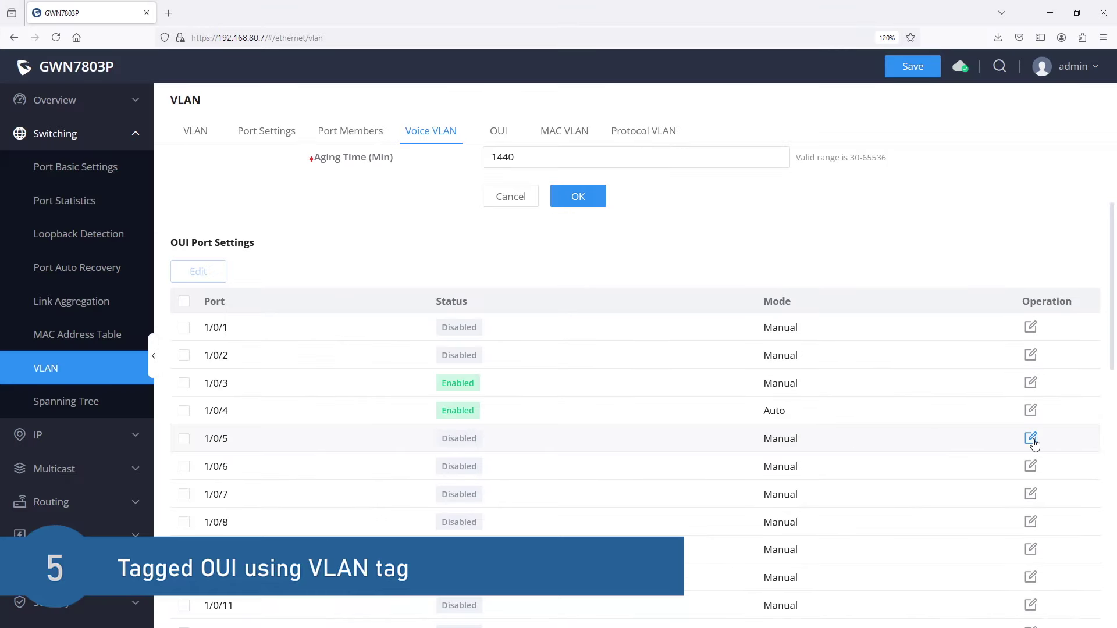
pyautogui.click(1030, 438)
pyautogui.click(690, 328)
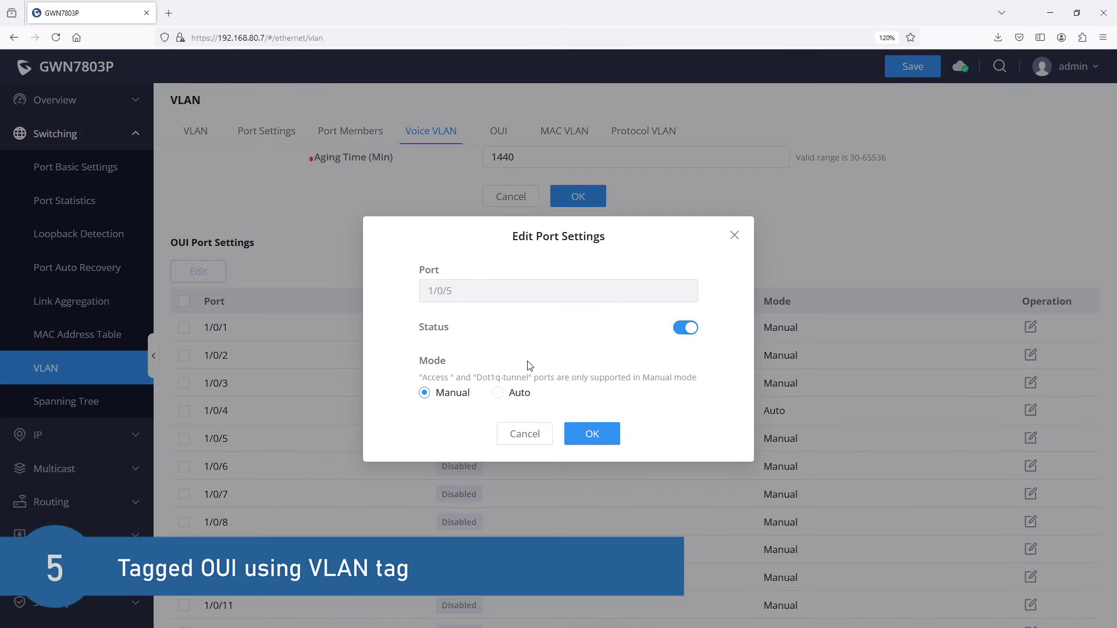
pyautogui.click(496, 395)
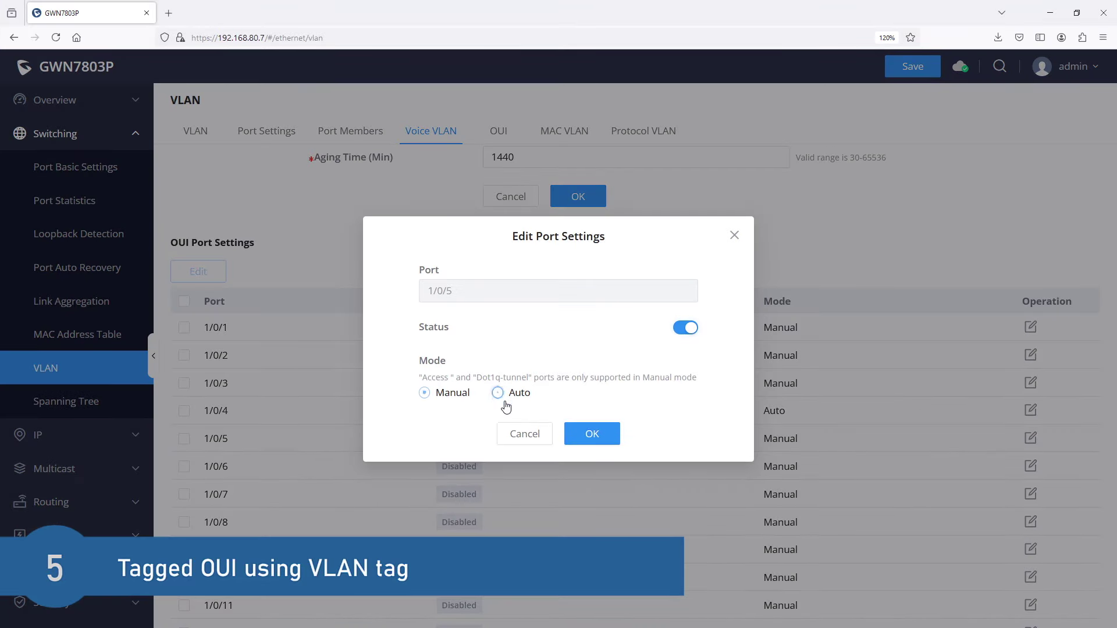
pyautogui.click(592, 434)
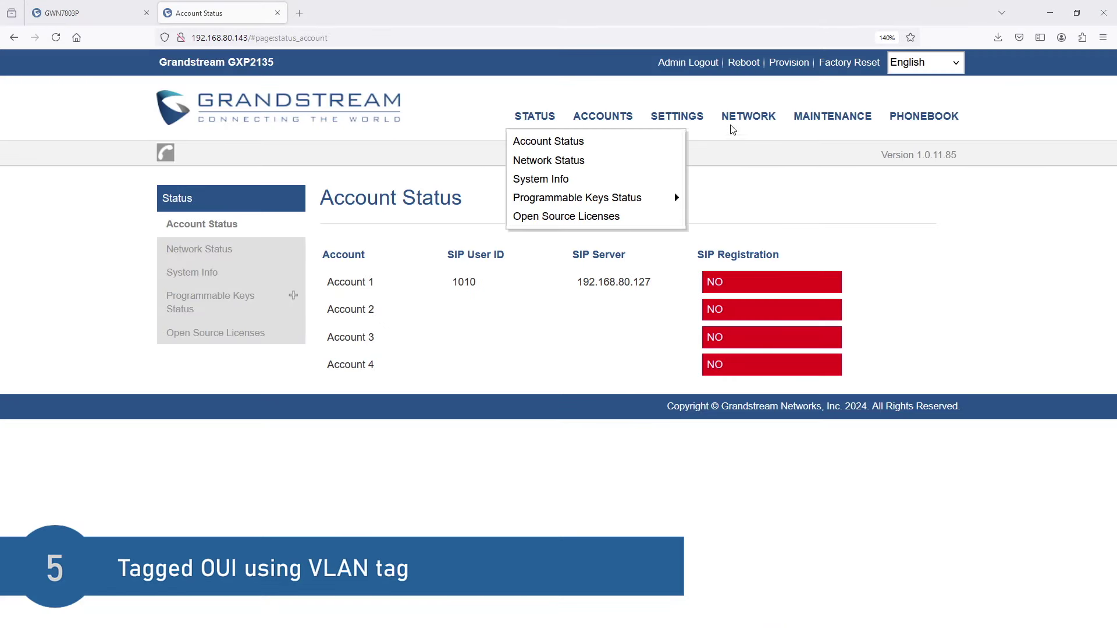
# Step: In the phone's Network Advanced Settings, set 802.1Q VLAN tag 20 and 802.1p priority 6, then save and apply
pyautogui.moveTo(826, 118)
pyautogui.moveTo(753, 119)
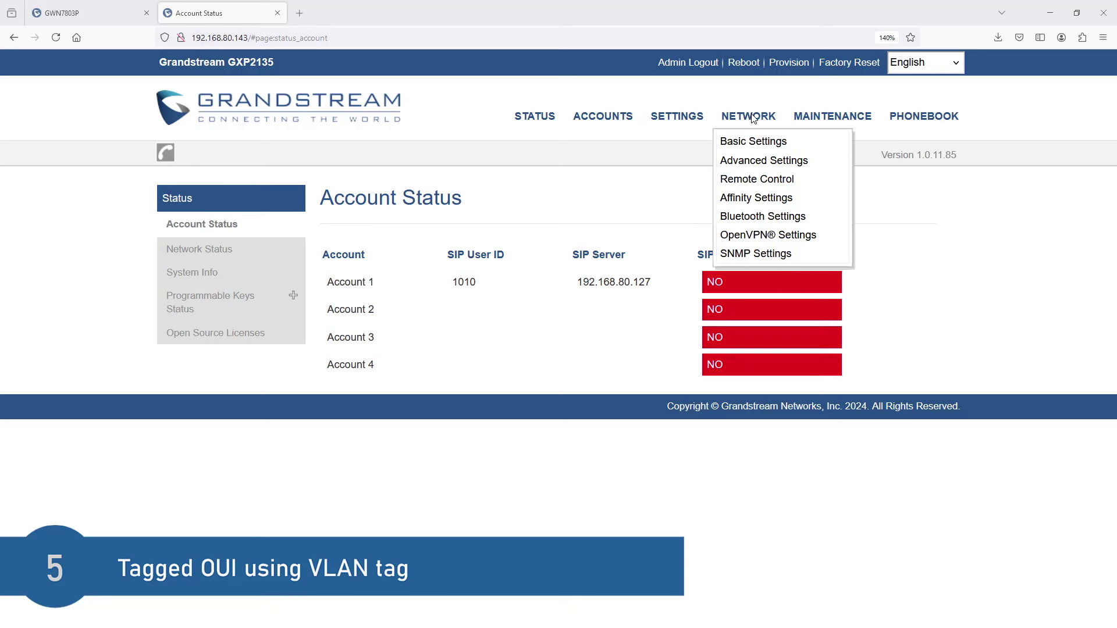
pyautogui.click(758, 161)
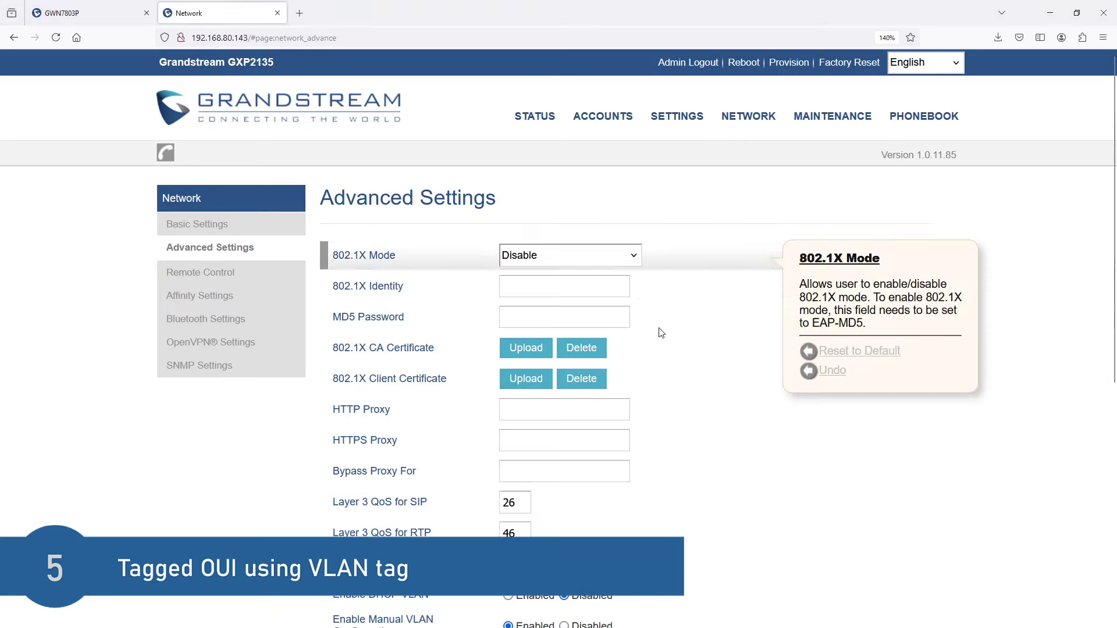
pyautogui.scroll(-5, 661, 404)
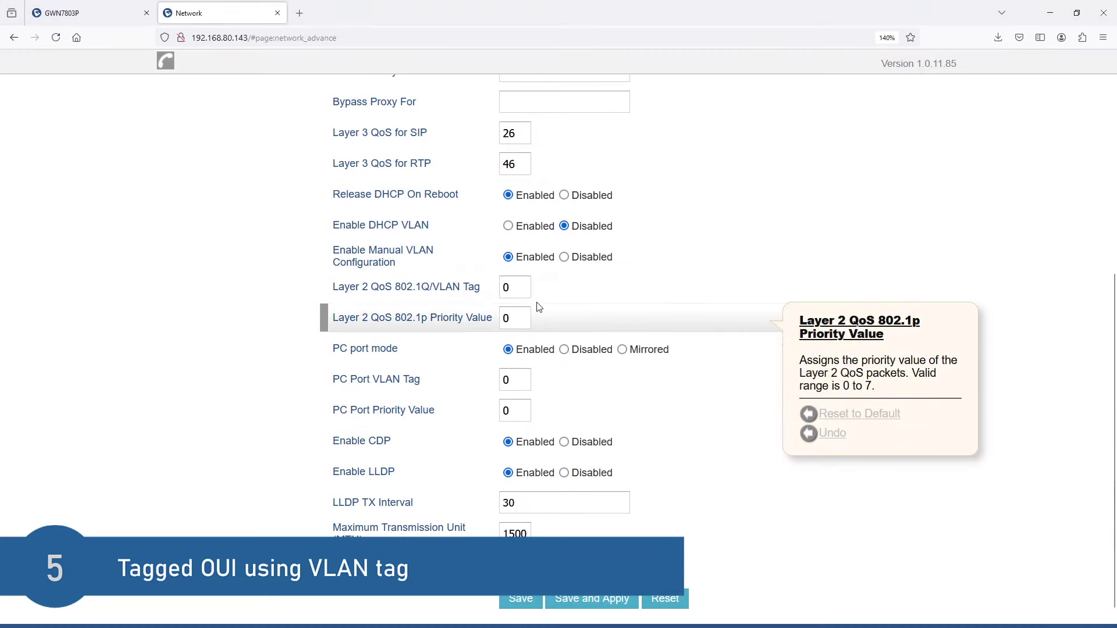
pyautogui.click(487, 286)
pyautogui.write('20')
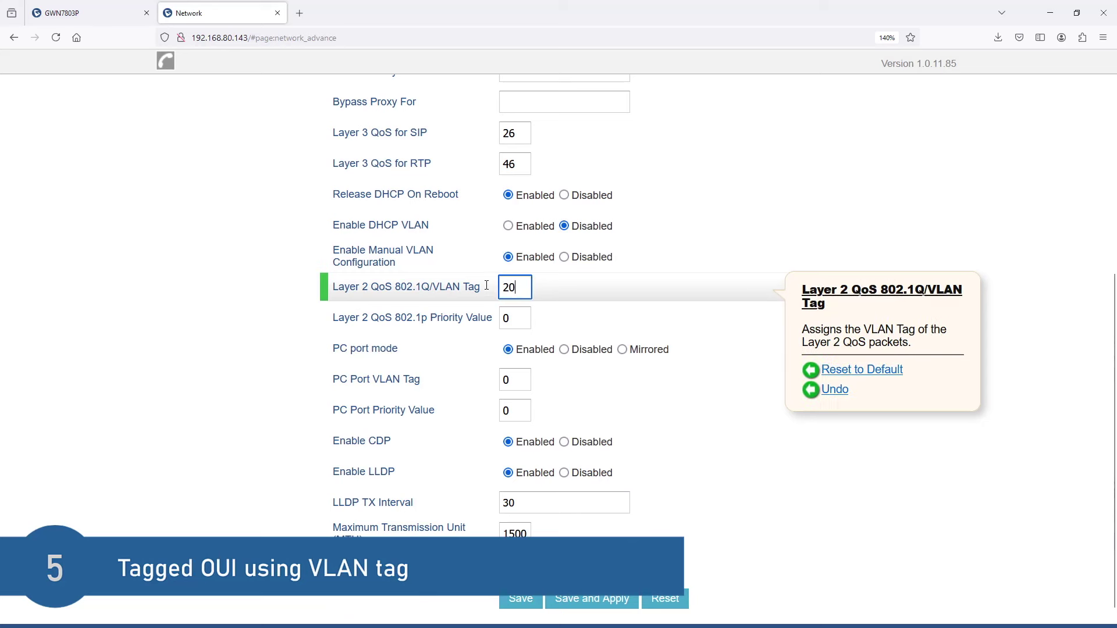
pyautogui.press('Tab')
pyautogui.write('6')
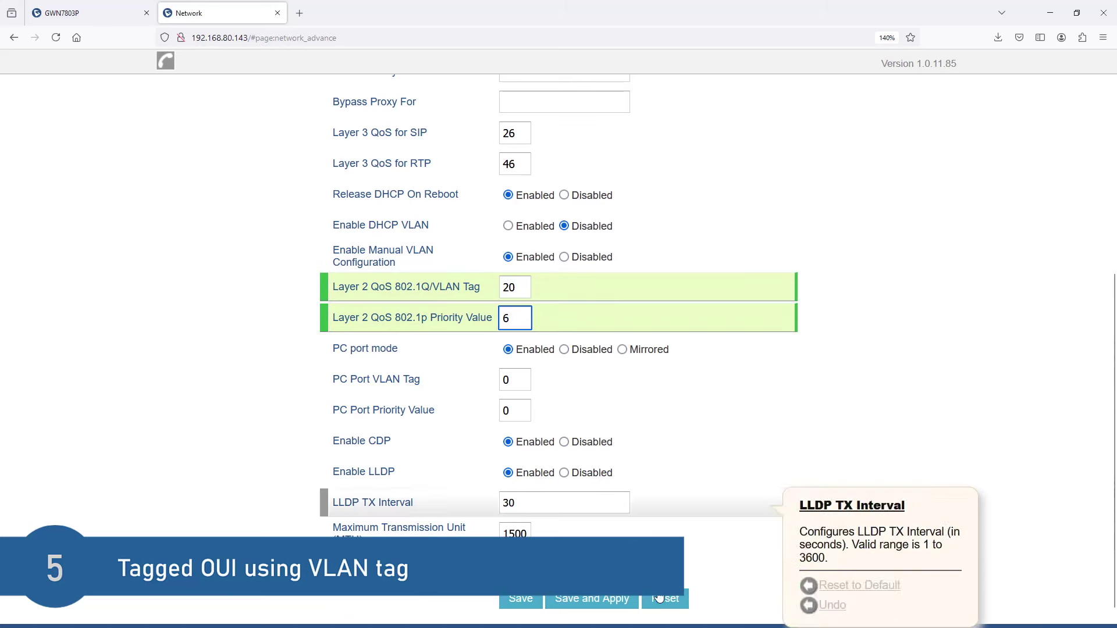
pyautogui.click(592, 599)
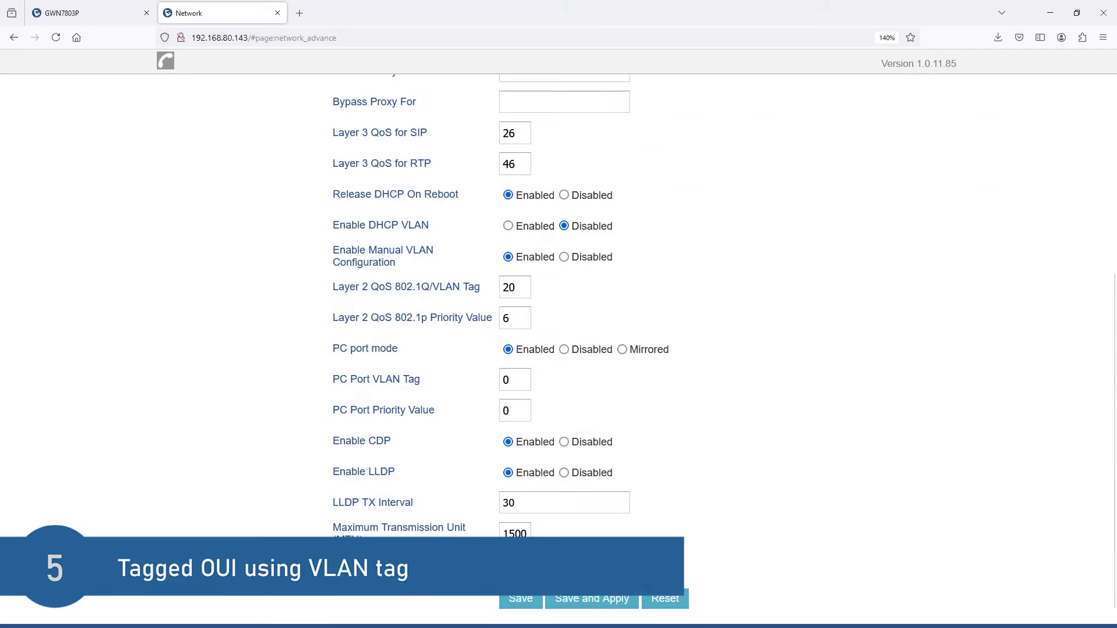